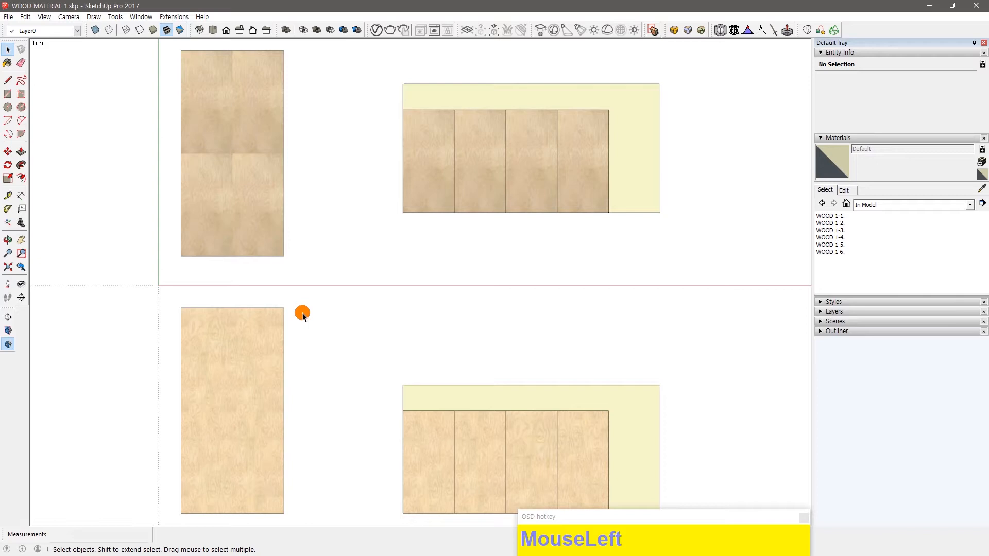
Compare the wood textures on the lower panel layout with those on the upper one
scroll(526, 402, up, 5)
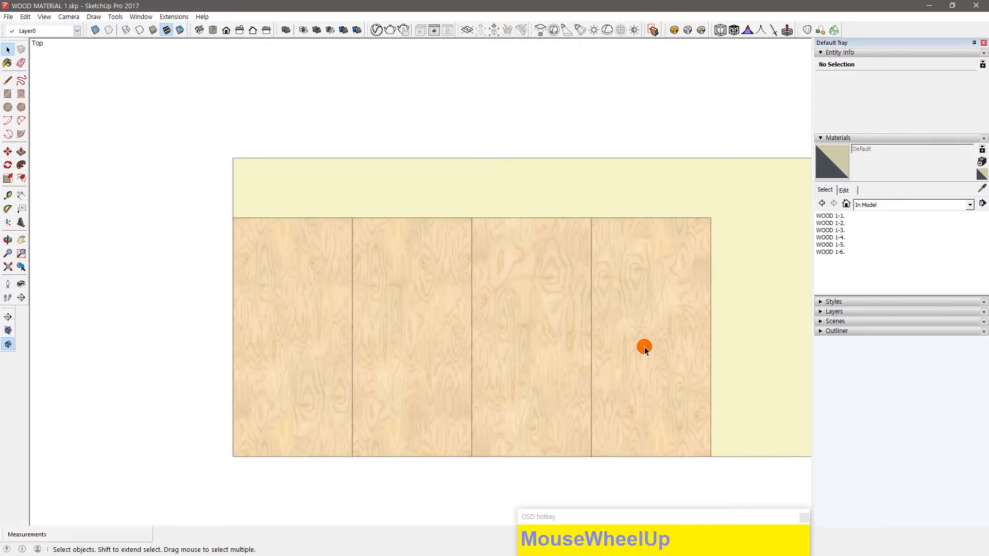
scroll(632, 384, down, 3)
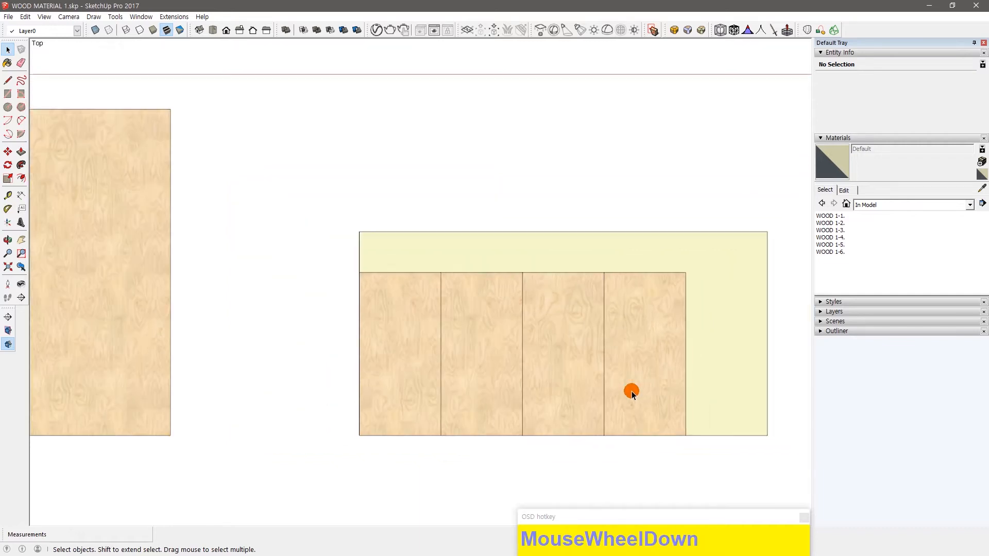
scroll(632, 393, down, 6)
shift+middle_click(528, 395)
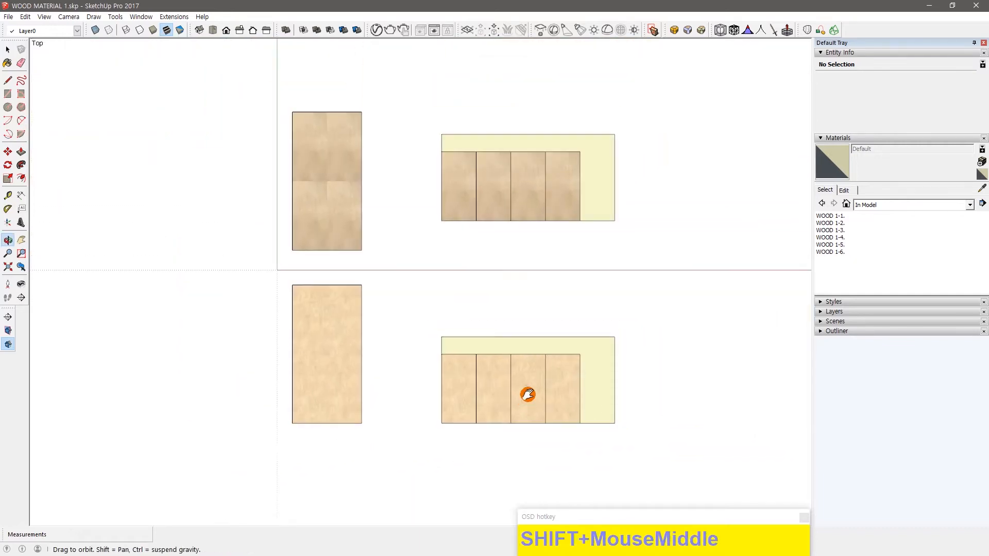
drag(528, 395, 561, 408)
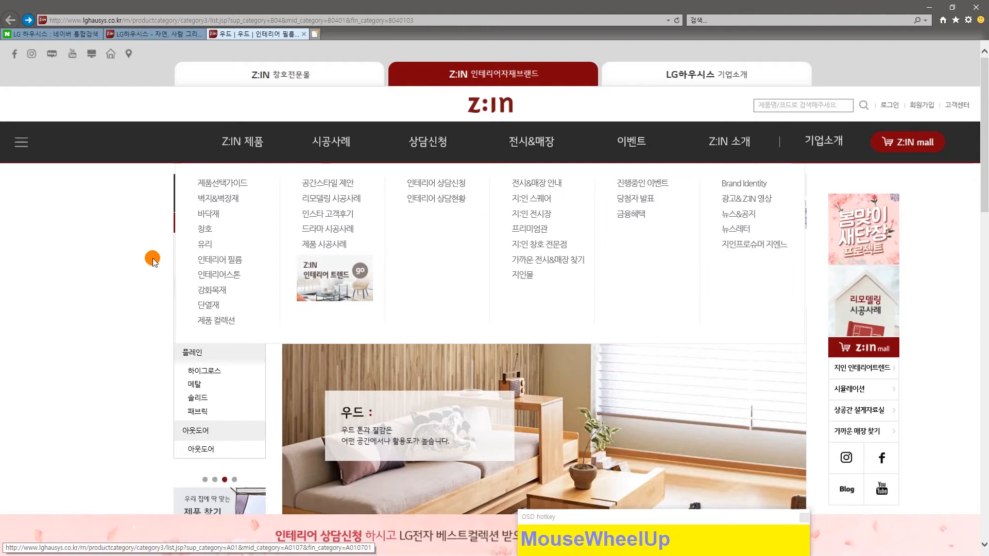
Switch to the browser, look over the Z:IN 우드 film page and close the LG하우시스 site tabs
click(96, 348)
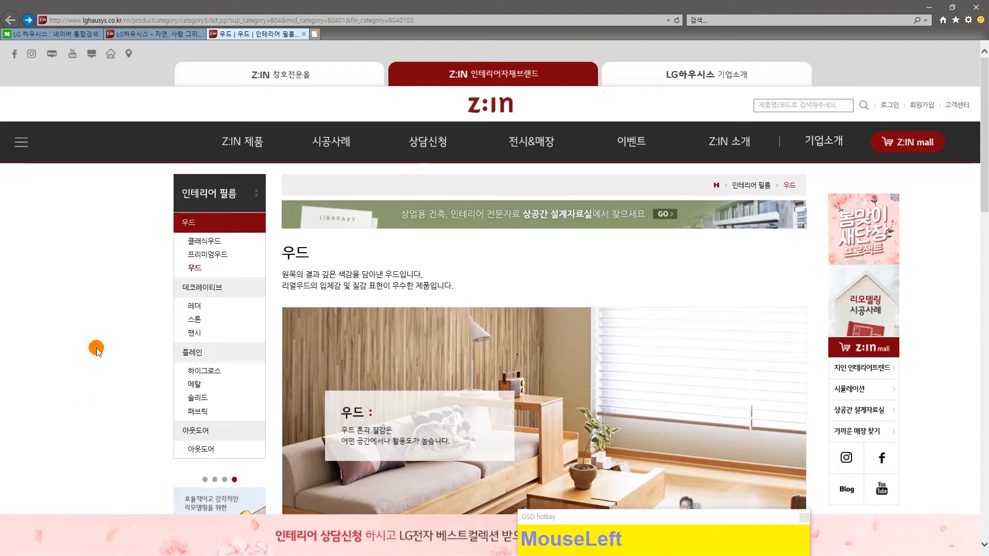
scroll(96, 350, down, 5)
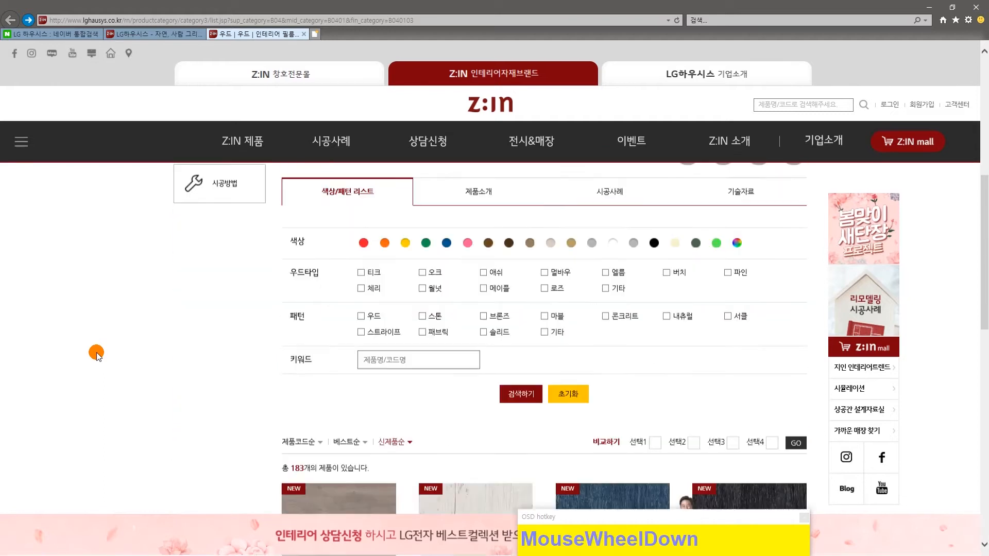
scroll(96, 354, down, 3)
scroll(97, 353, up, 10)
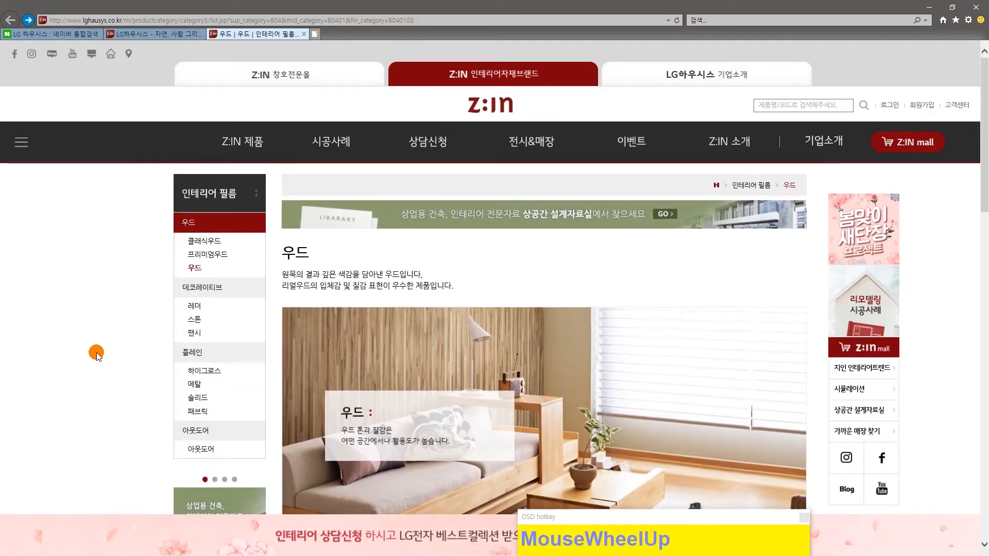
click(308, 35)
click(307, 34)
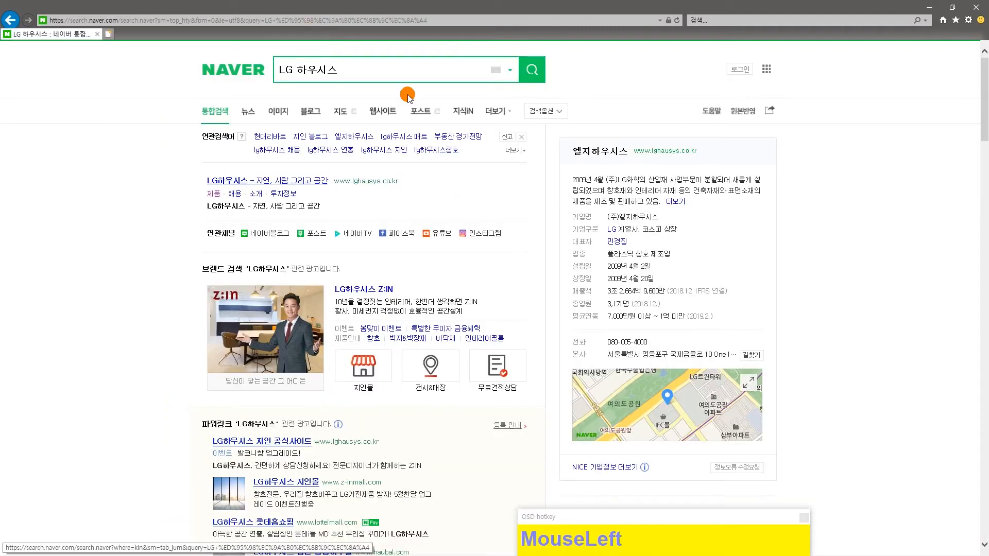
Search Naver for "LG 하우시스" and open the official lghausys.co.kr site from the results
click(362, 72)
click(130, 222)
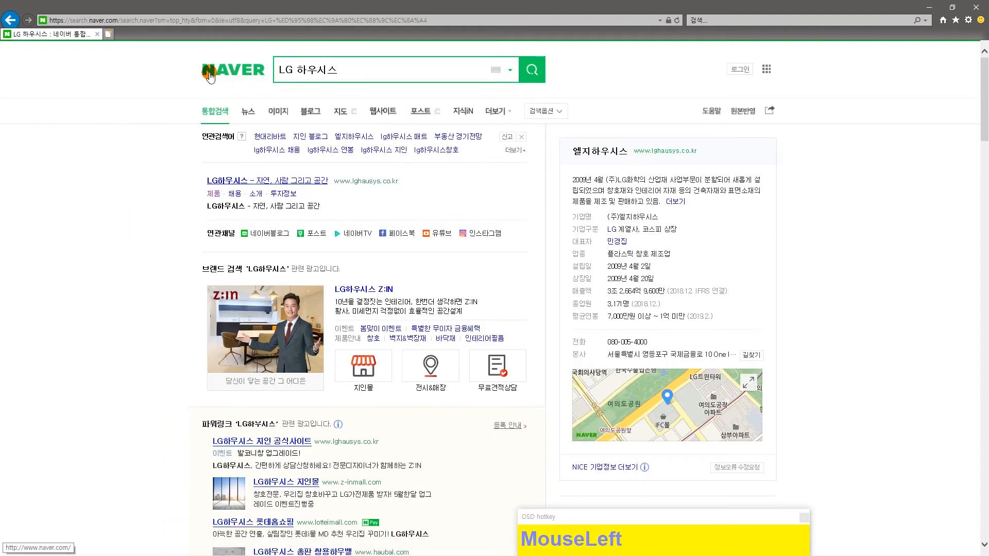
click(358, 71)
key(Return)
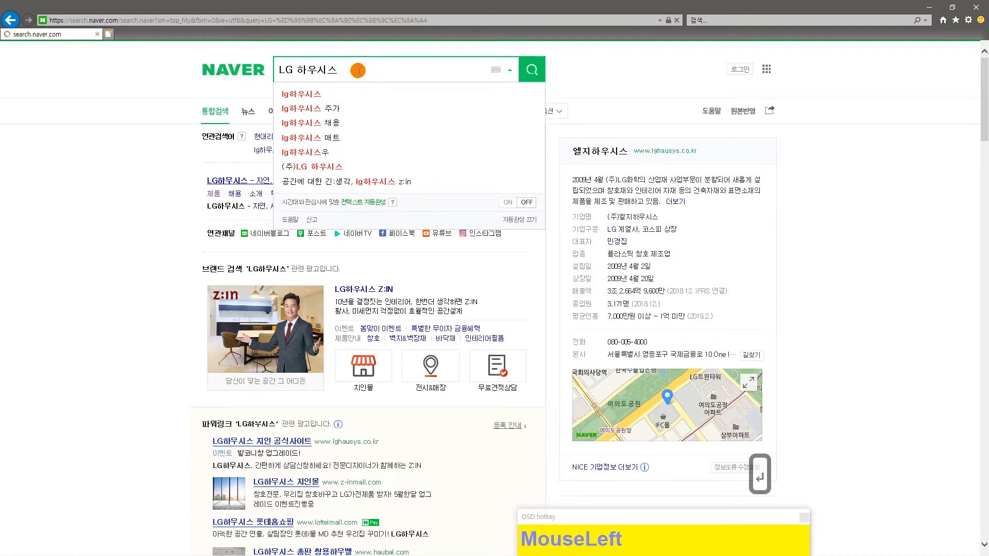
click(376, 183)
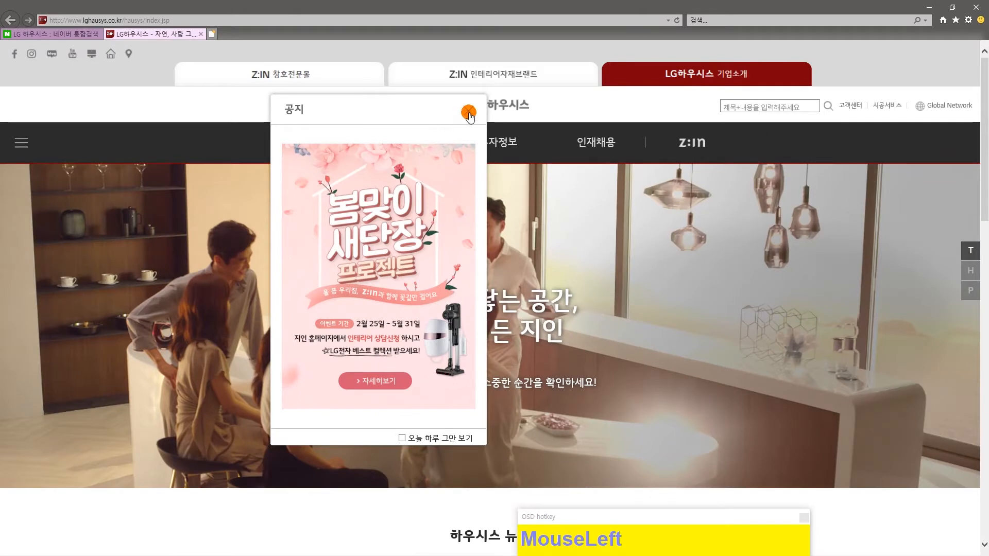
Dismiss the notice pop-up and open the 인테리어 필름 page from the 건축장식자재 products
click(469, 113)
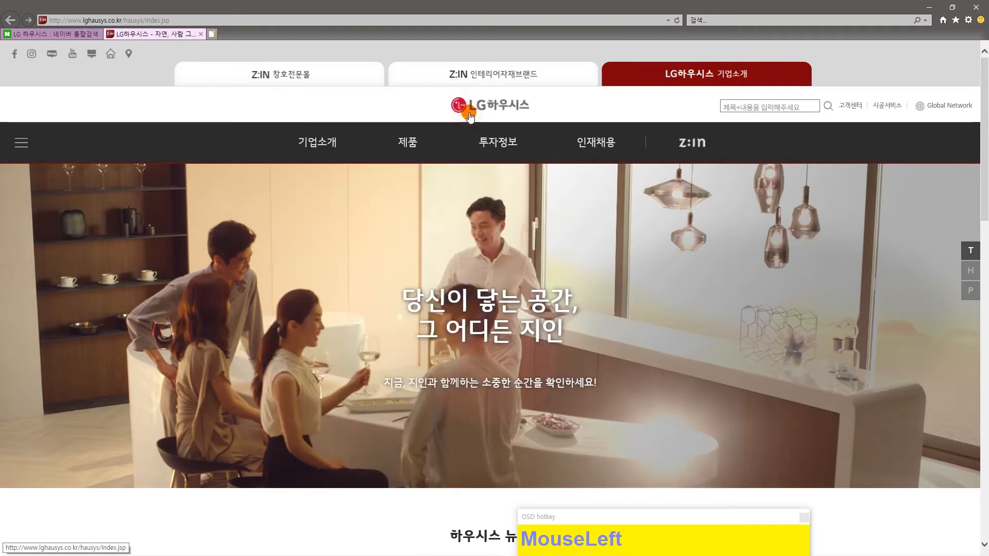
mouse_move(407, 144)
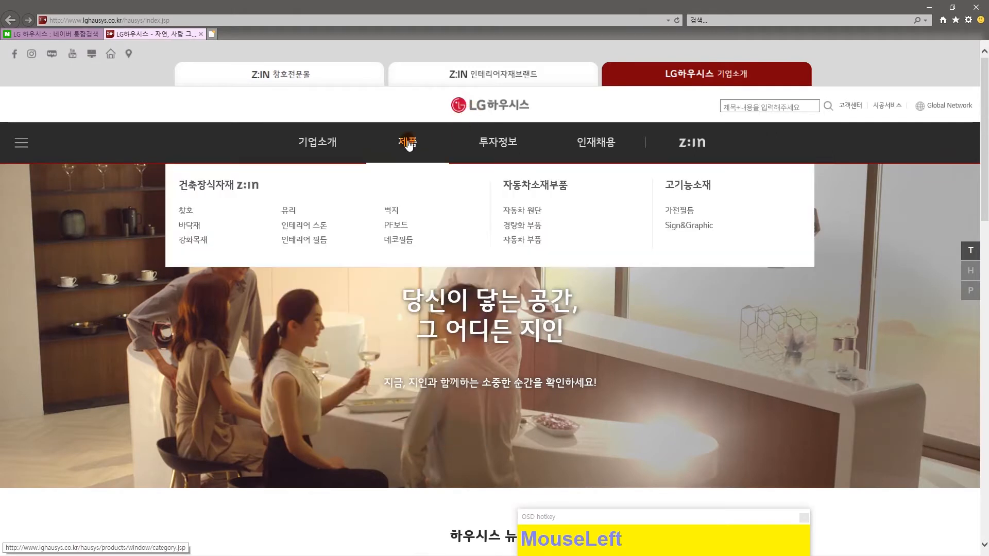
click(316, 244)
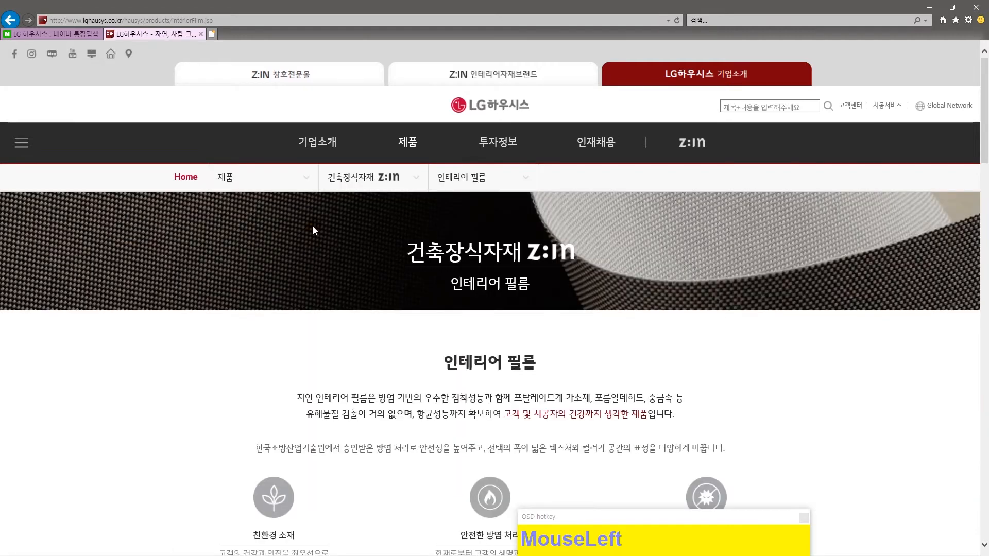
Open the detailed page of the 우드 film range (Classic Wood / Premium Wood / Wood)
scroll(125, 375, down, 6)
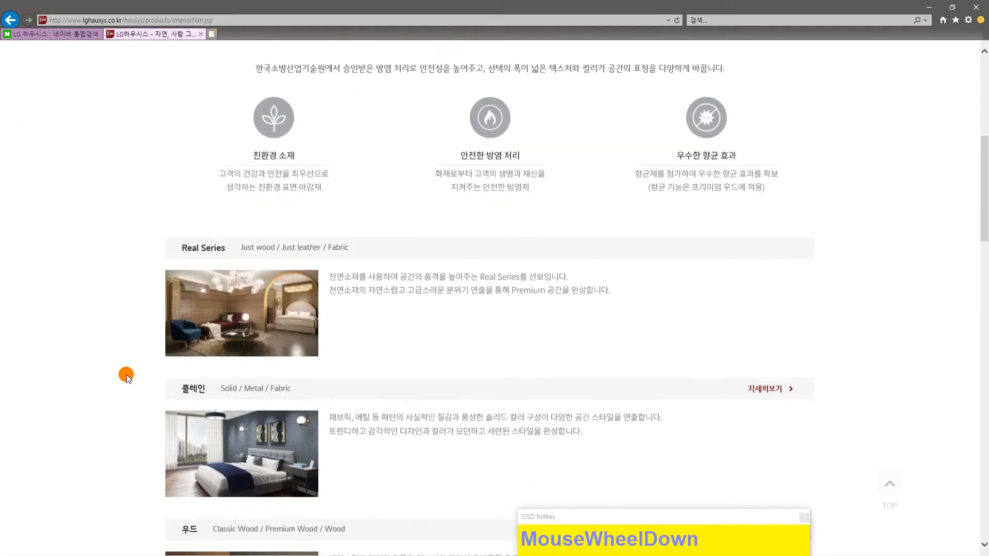
scroll(125, 375, down, 3)
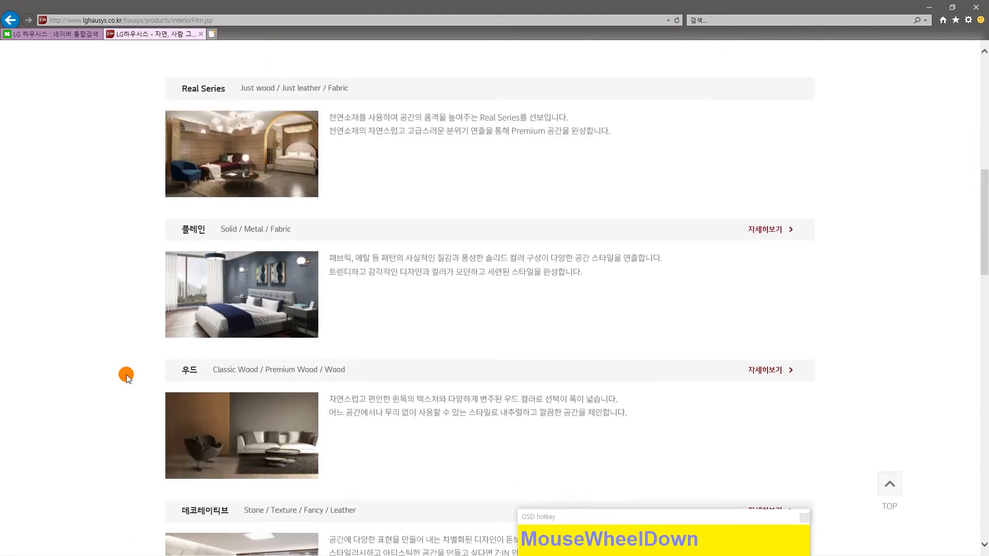
scroll(126, 375, down, 1)
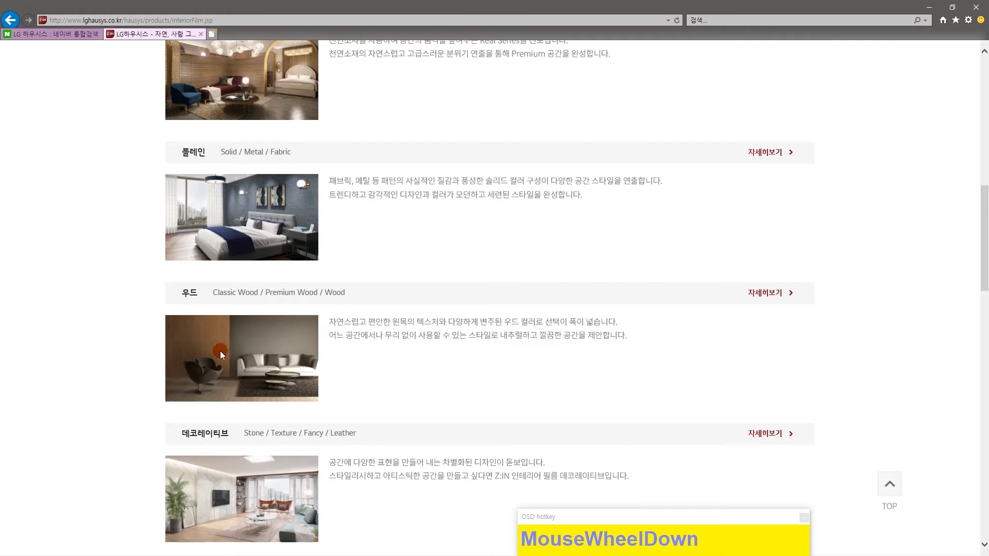
click(771, 295)
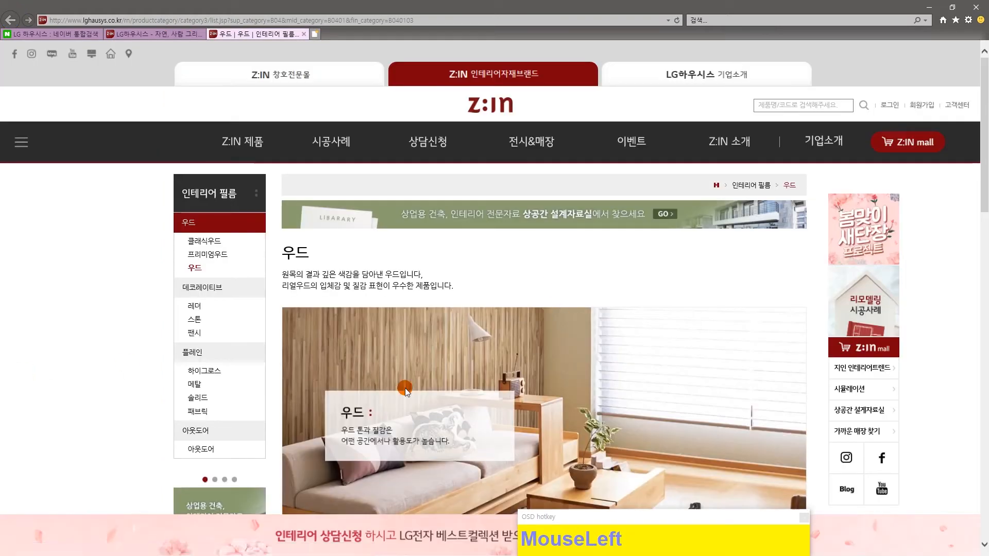
Browse the first page of the wood film catalogue and open the 페인티드우드 CW620 product
scroll(104, 394, down, 4)
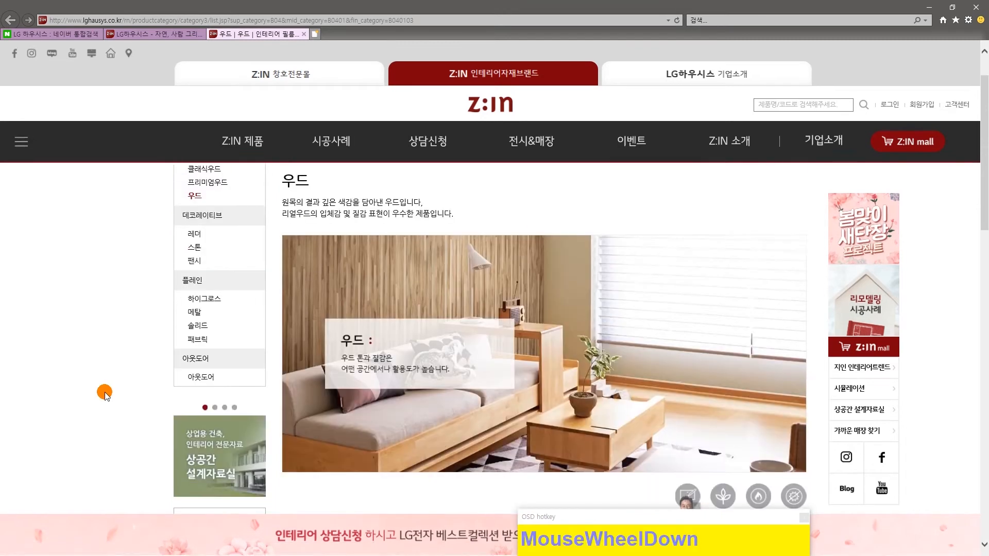
scroll(104, 394, down, 8)
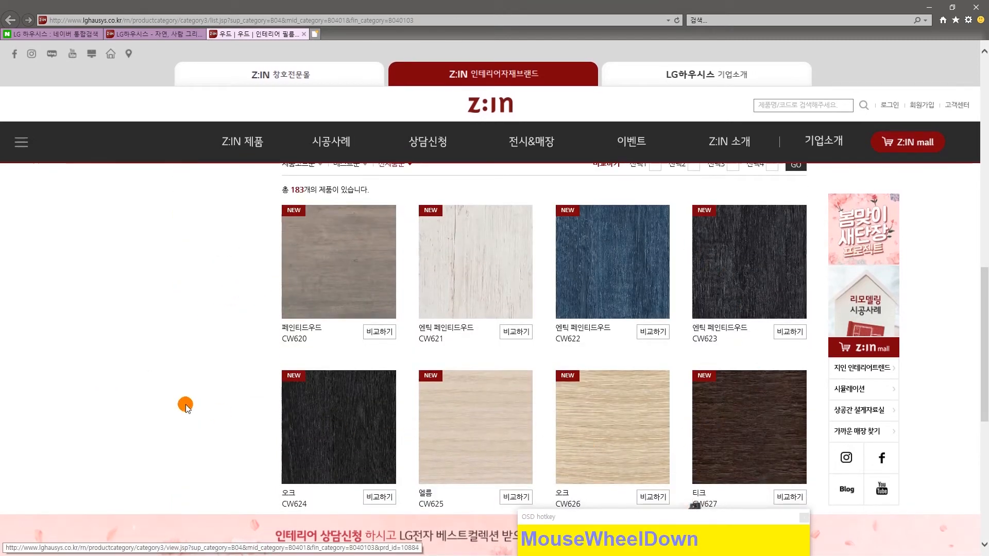
scroll(157, 401, down, 2)
scroll(157, 401, down, 2)
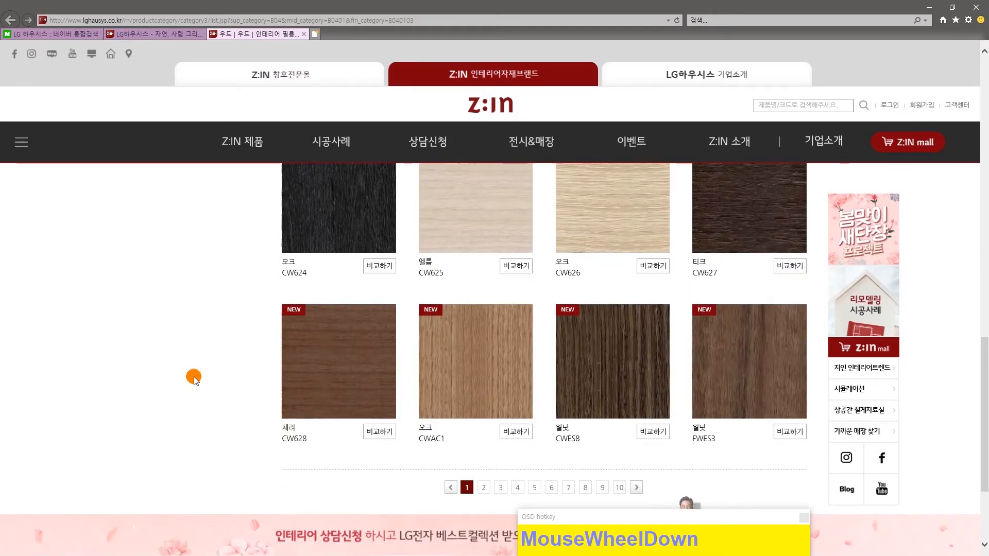
scroll(194, 378, up, 4)
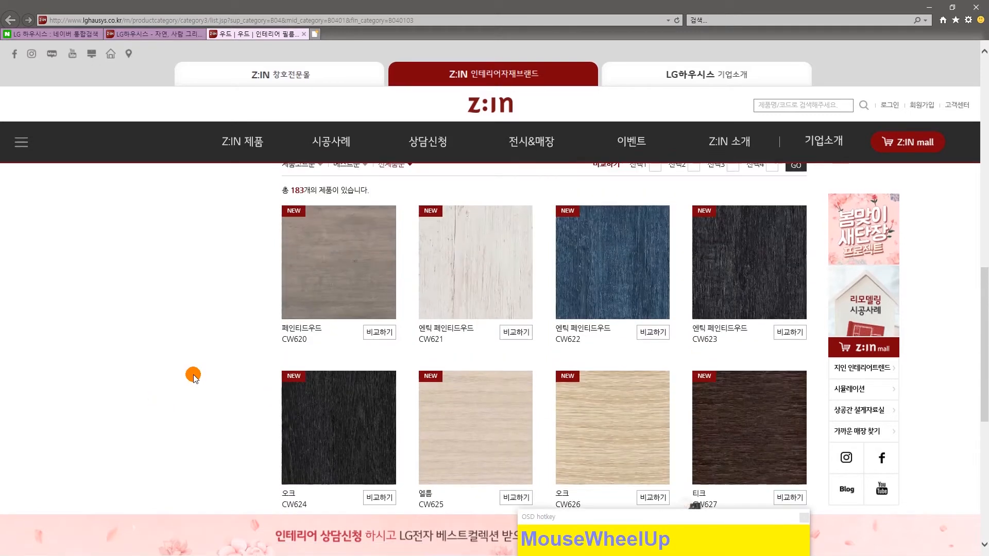
click(365, 282)
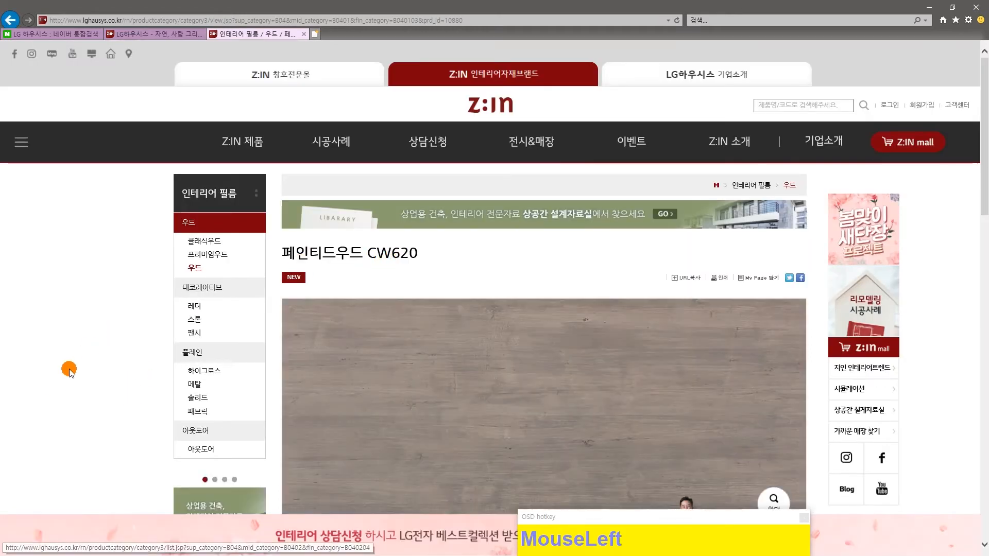
Examine the 페인티드우드 CW620 page, including its large texture image and the description of wood grain and colour
scroll(57, 381, down, 3)
scroll(412, 354, up, 2)
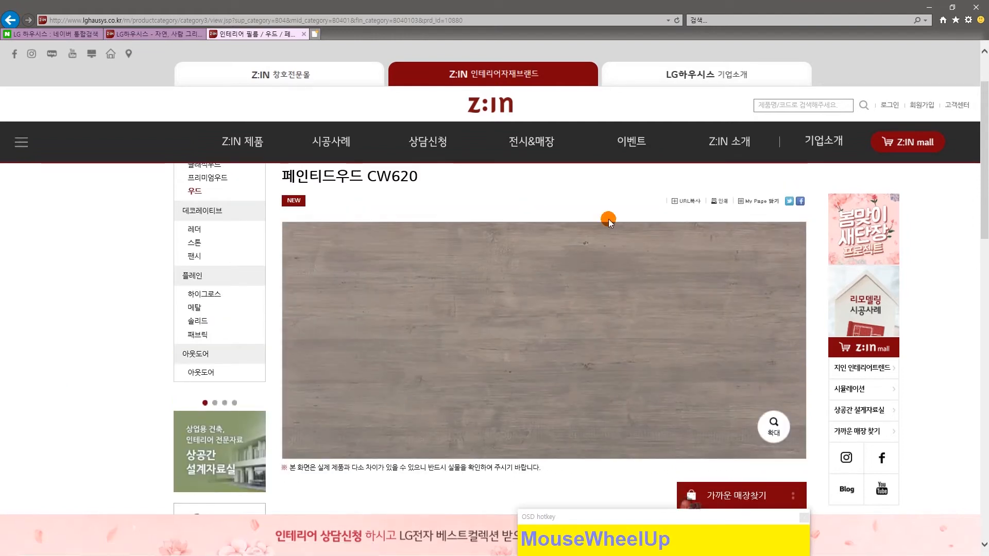
scroll(85, 335, down, 10)
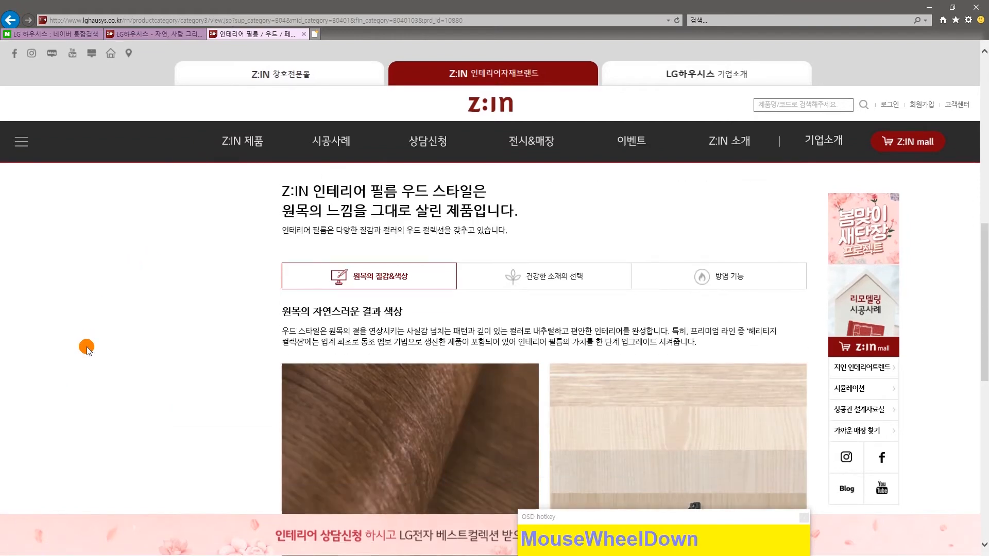
scroll(387, 360, up, 1)
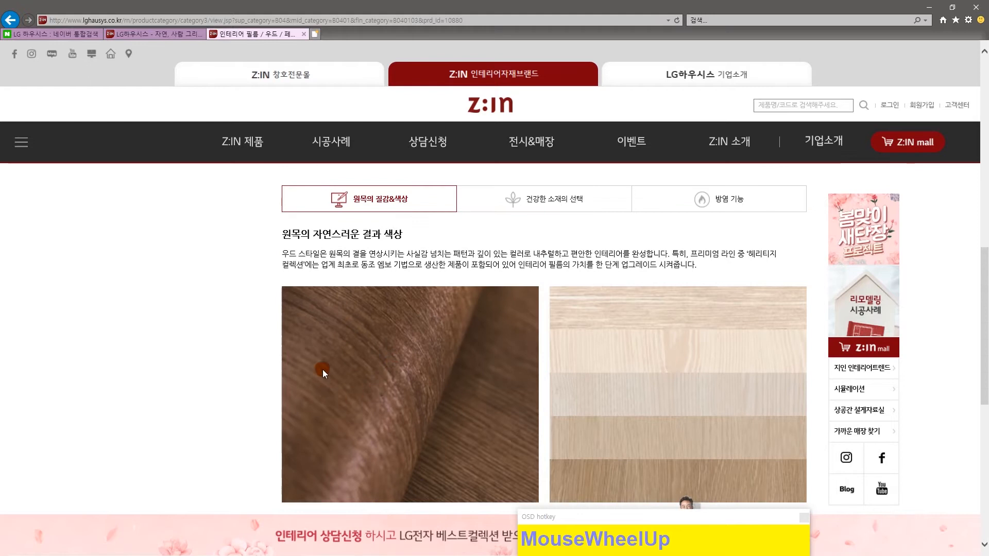
scroll(114, 411, down, 7)
scroll(115, 414, up, 8)
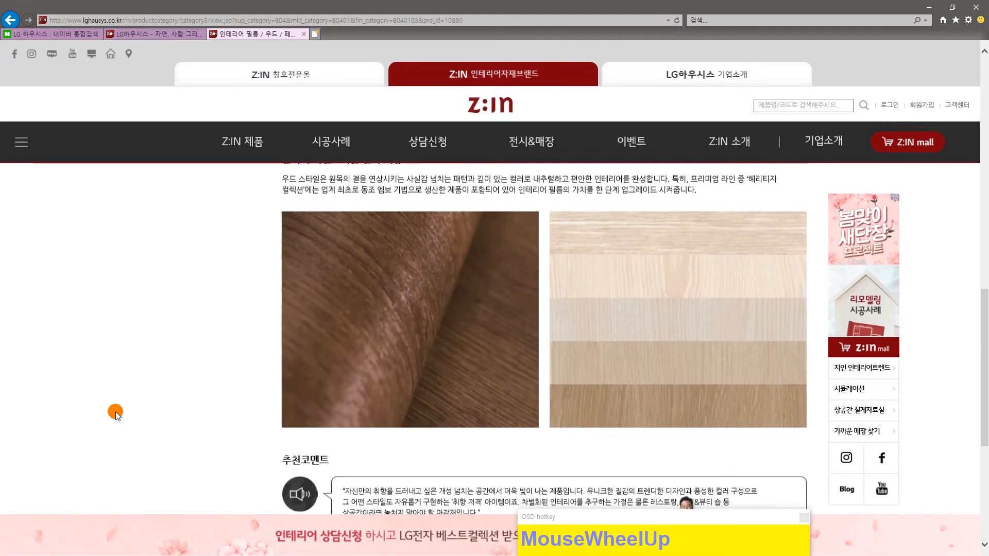
scroll(115, 413, up, 8)
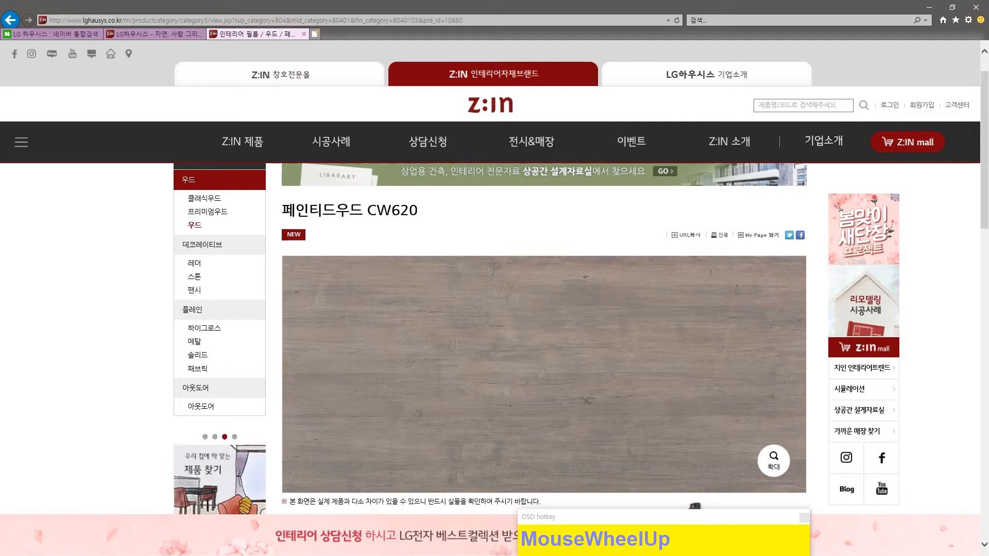
Search Naver for "인테리어필름" and look over the image results for wood film samples
click(886, 55)
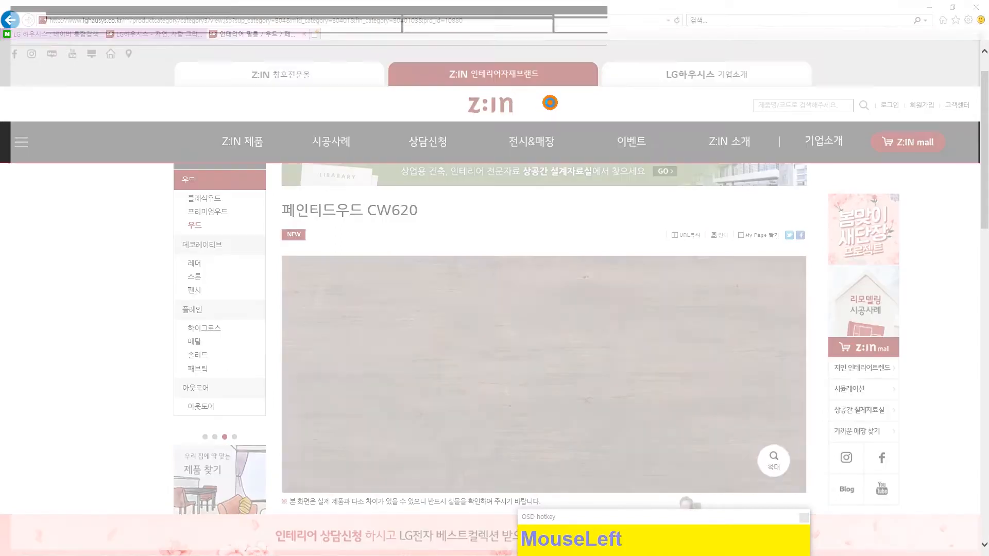
key(Return)
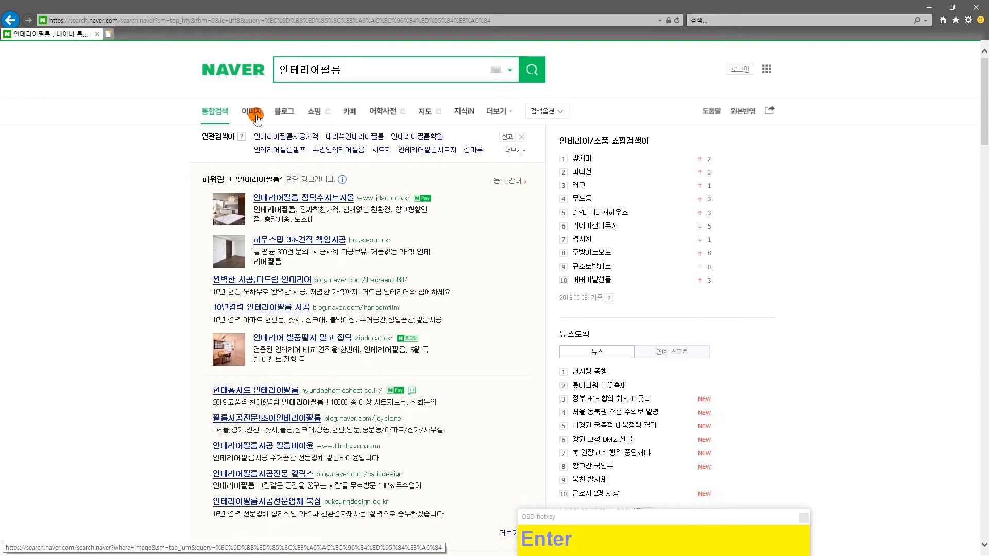
click(262, 110)
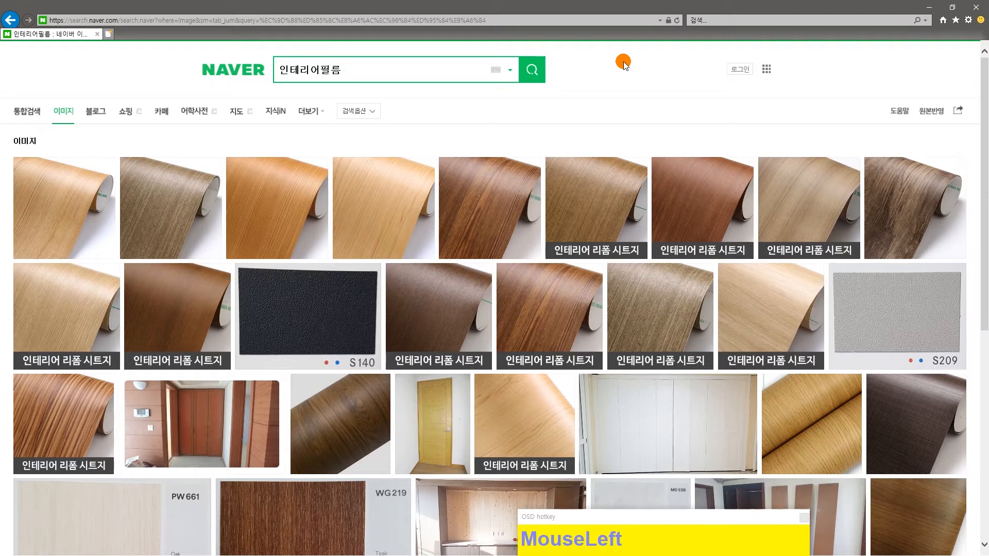
click(608, 236)
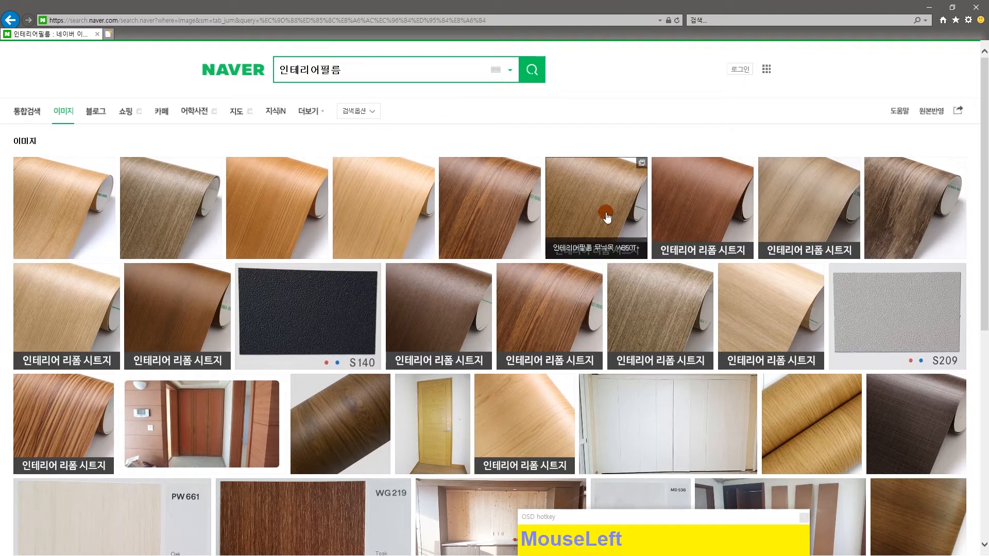
Return to the 페인티드우드 CW620 product page and check the film size in its specifications
scroll(543, 122, up, 2)
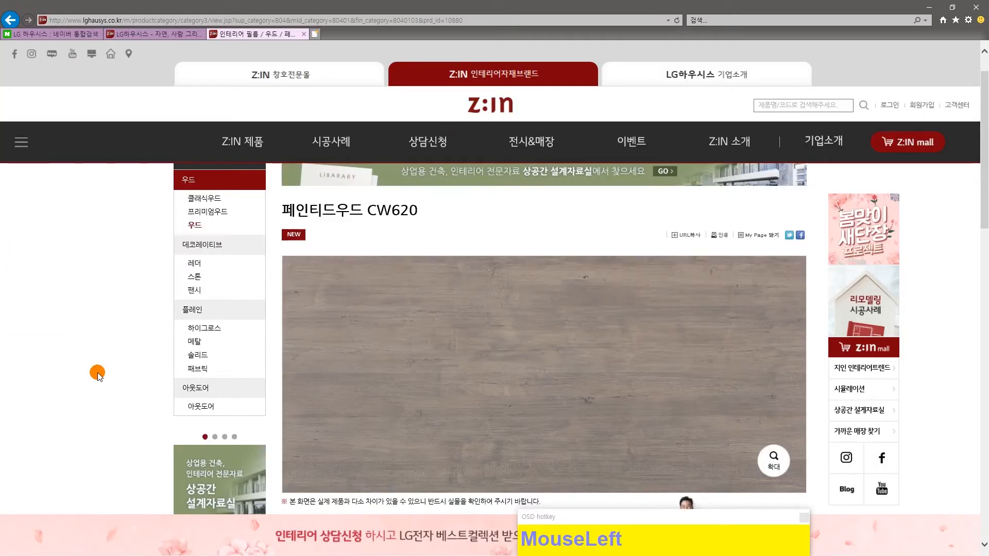
scroll(98, 370, up, 2)
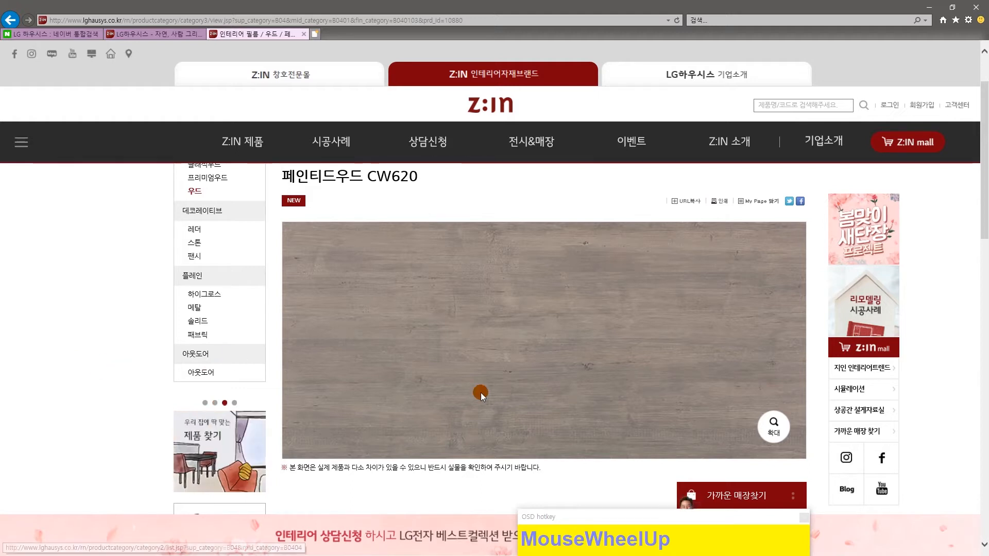
scroll(285, 320, down, 4)
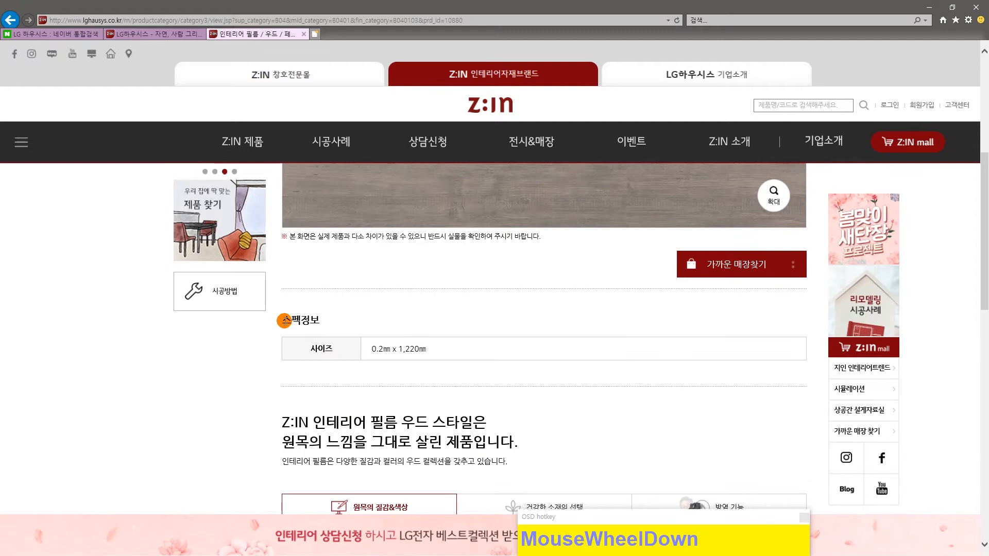
Examine the film size in the 페인티드우드 CW620 specifications alongside its texture image
drag(371, 350, 428, 354)
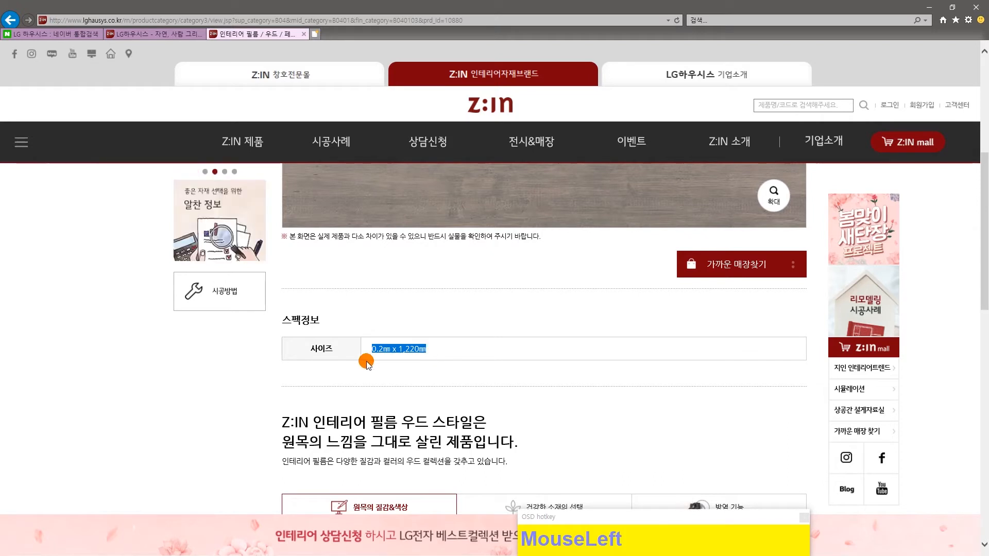
click(371, 361)
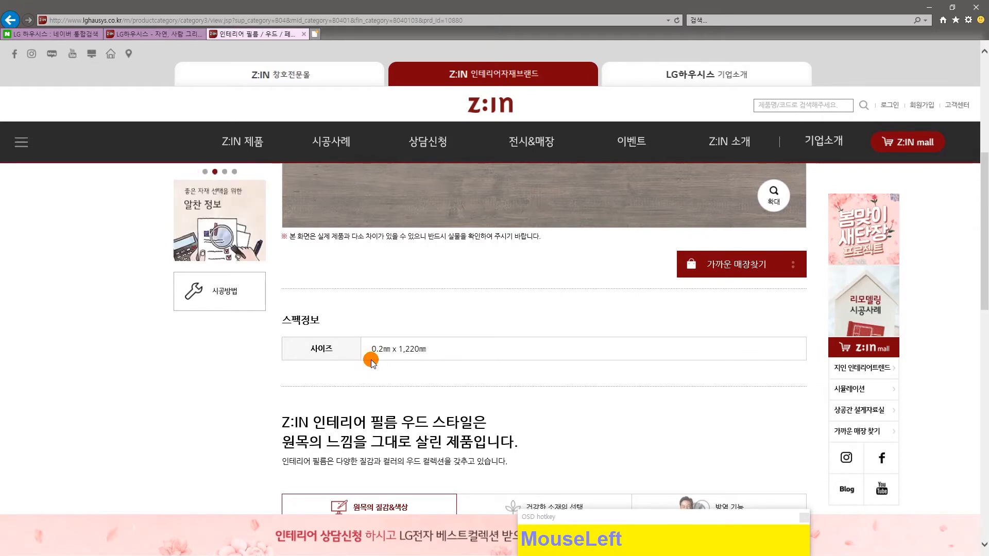
scroll(428, 334, up, 4)
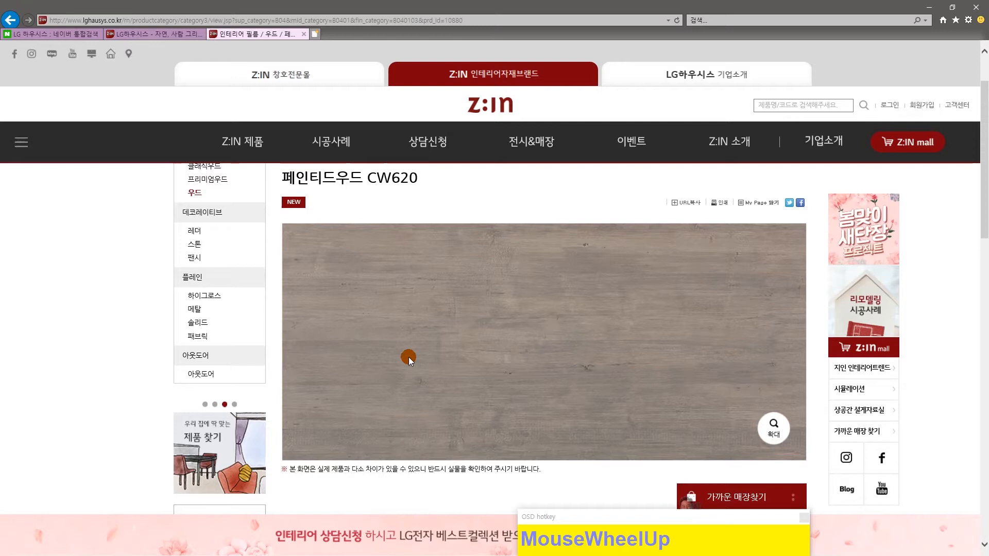
scroll(408, 359, down, 2)
scroll(462, 377, down, 3)
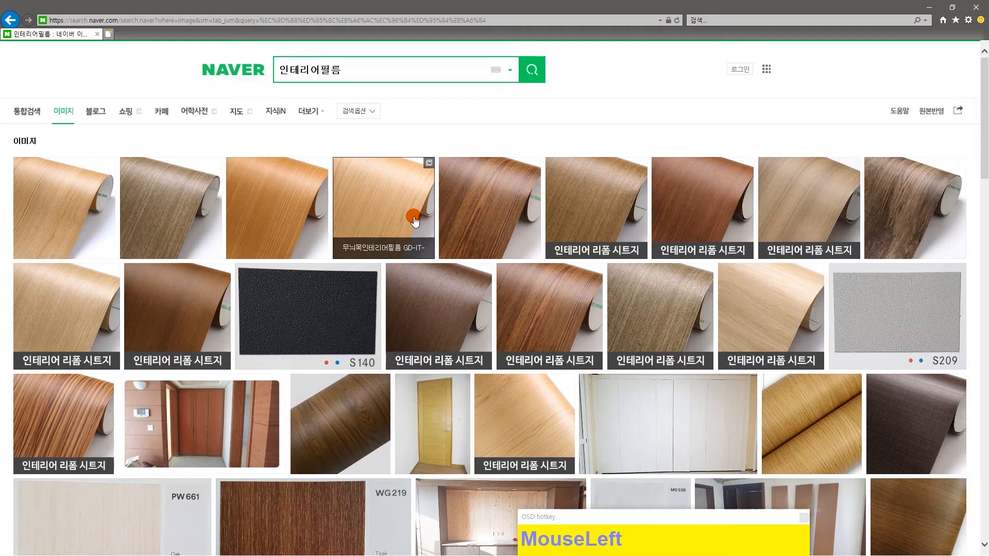
Compare the Naver wood film samples with the 페인티드우드 CW620 texture, rechecking the roll width in the specifications
scroll(392, 206, up, 1)
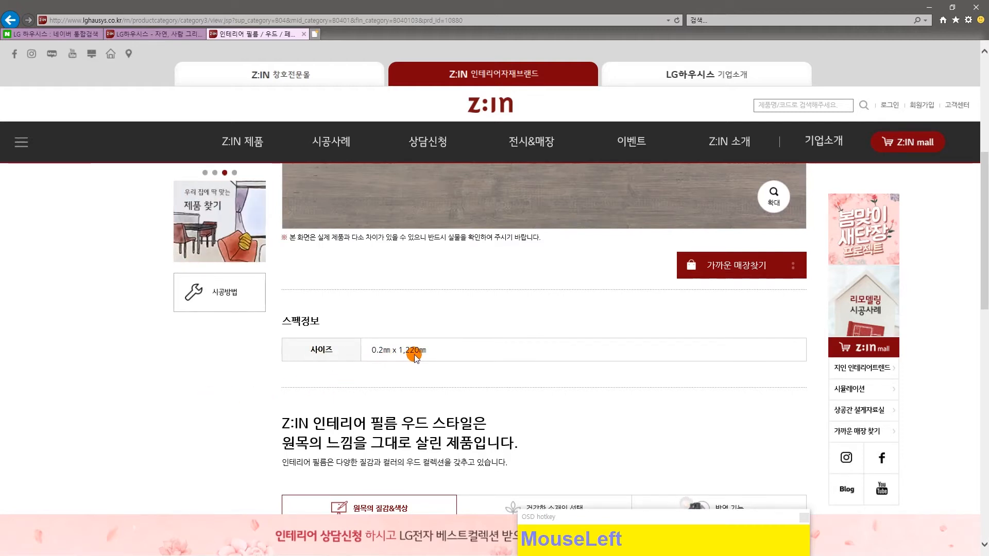
scroll(441, 335, up, 4)
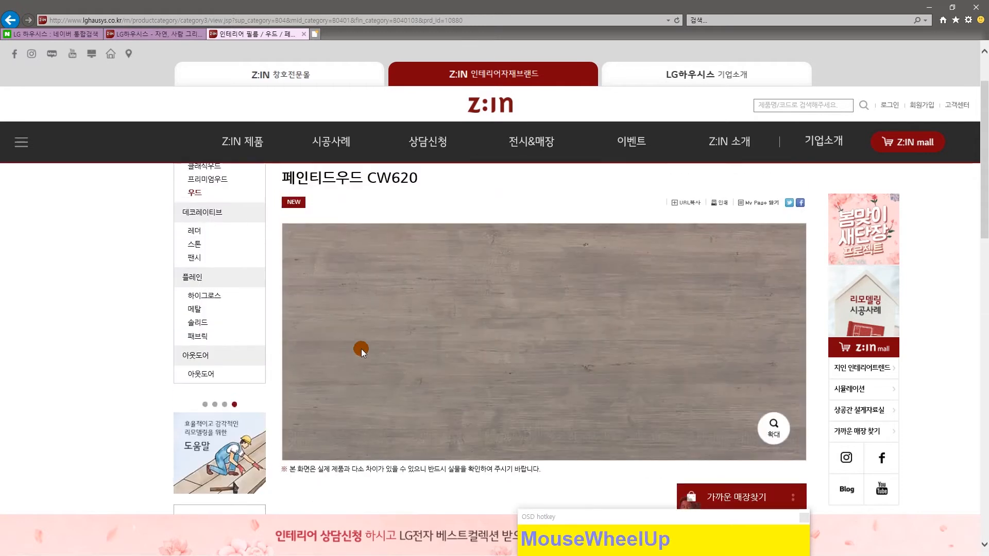
scroll(808, 353, down, 1)
scroll(809, 353, down, 1)
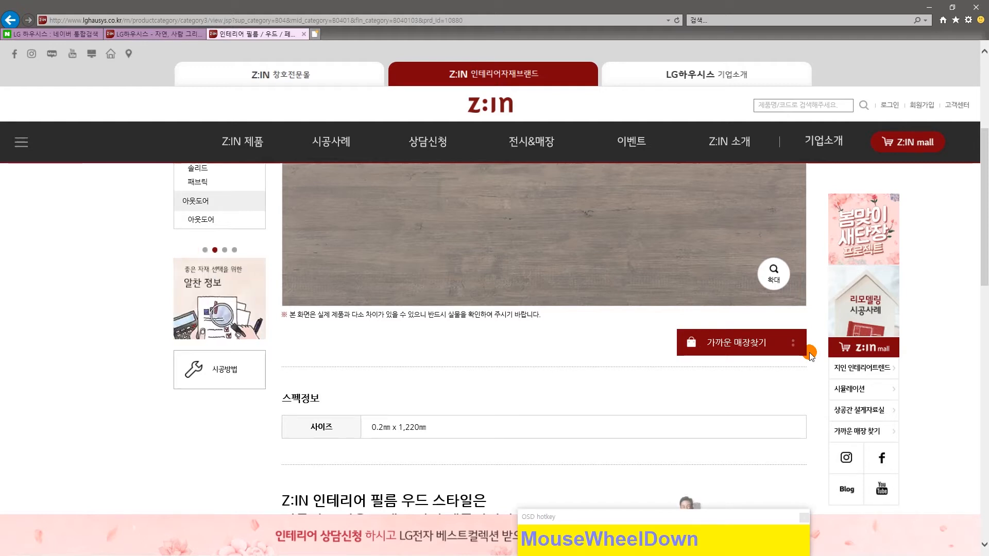
scroll(514, 407, up, 3)
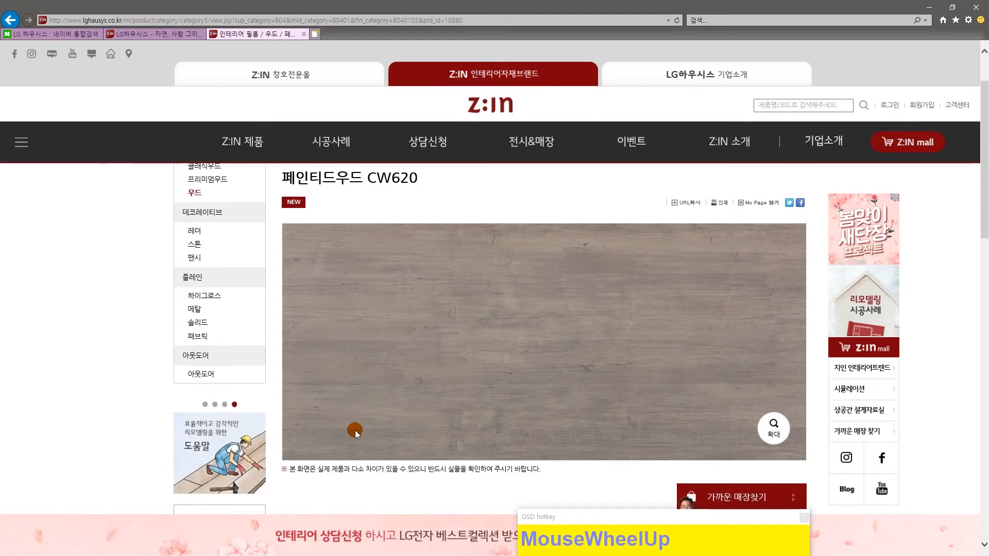
scroll(303, 391, down, 3)
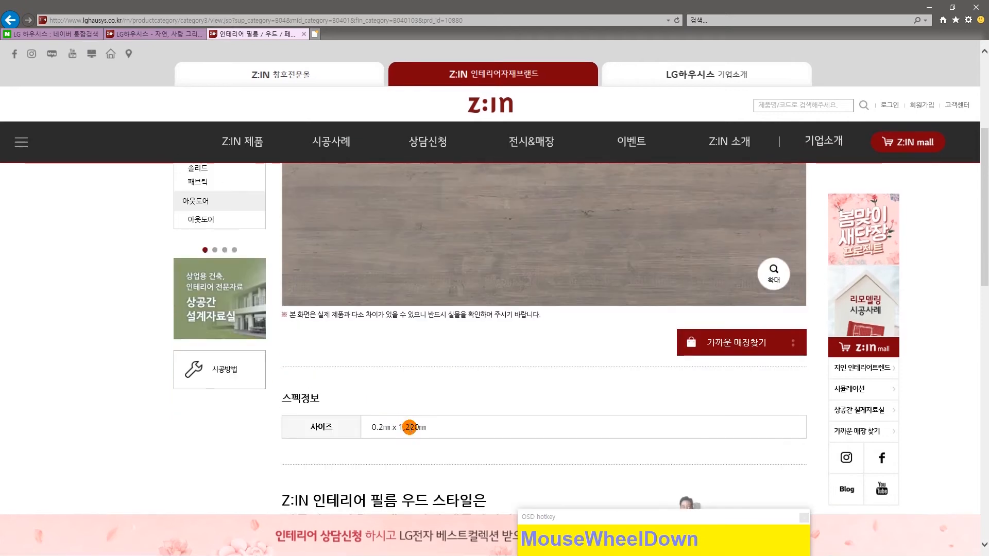
click(413, 430)
drag(411, 431, 456, 444)
click(462, 436)
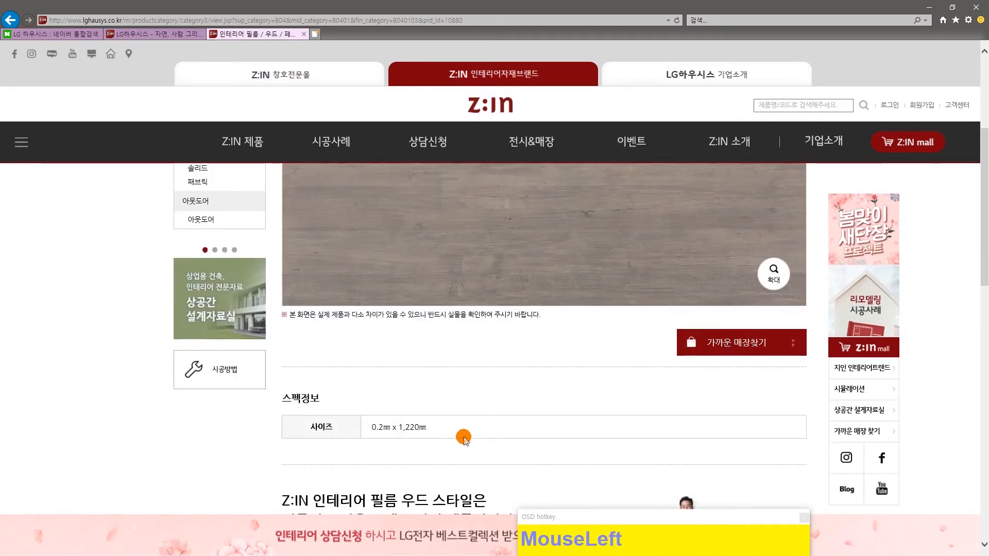
scroll(464, 438, up, 3)
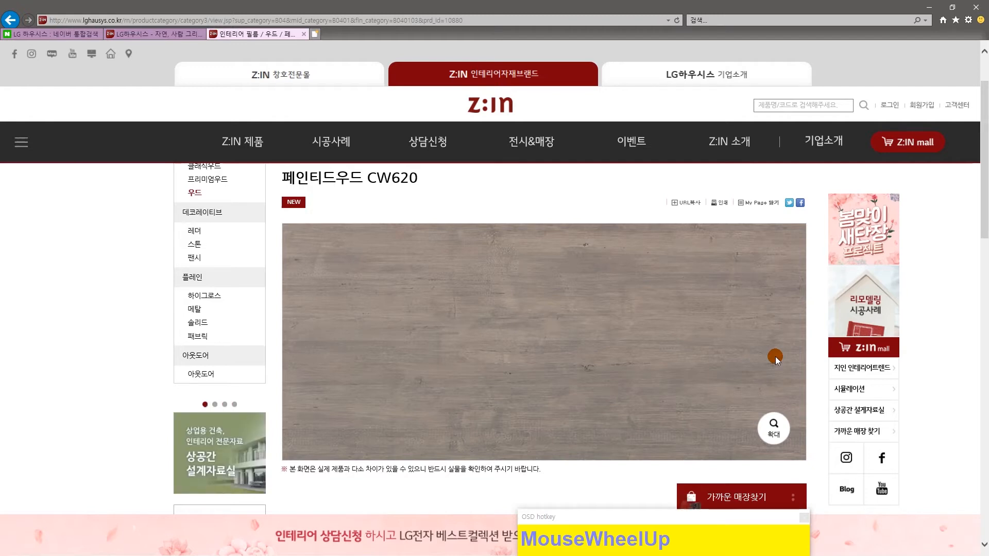
Save the 페인티드우드 CW620 texture image into the WOOD folder as WOOD 2
key(Delete)
click(101, 452)
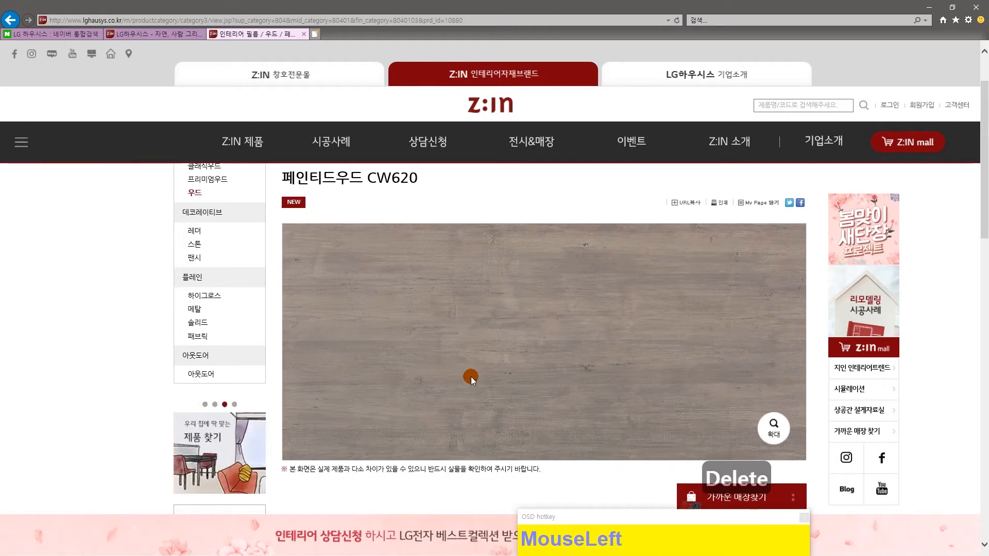
right_click(458, 271)
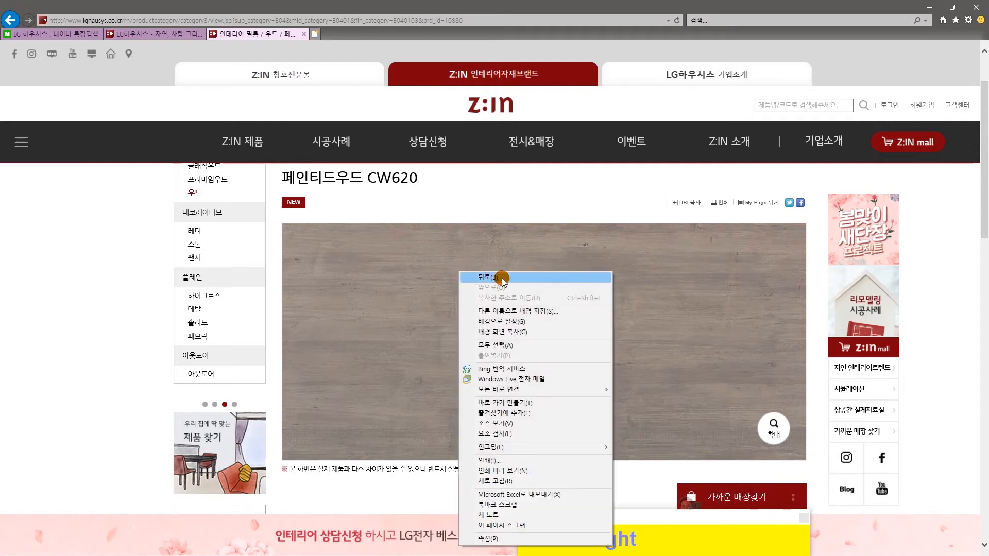
click(539, 256)
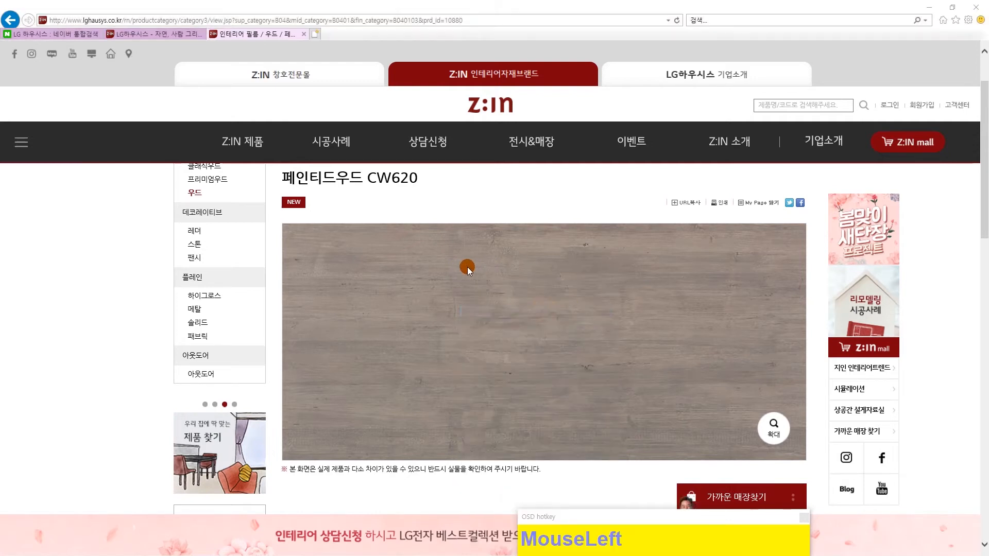
text(WOOD 2)
key(Return)
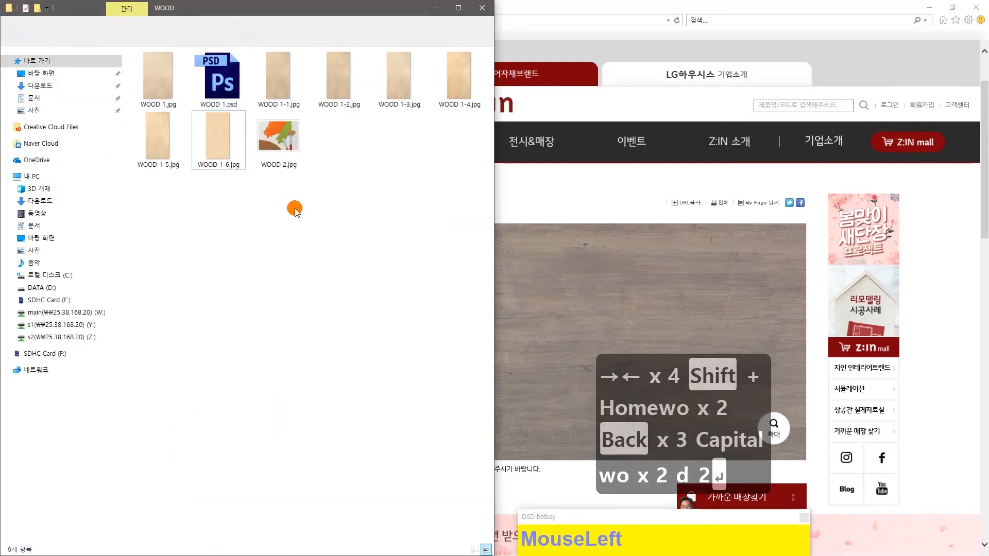
Open WOOD 2.jpg from the WOOD folder to view the saved texture, then close the viewer
click(287, 217)
double_click(275, 153)
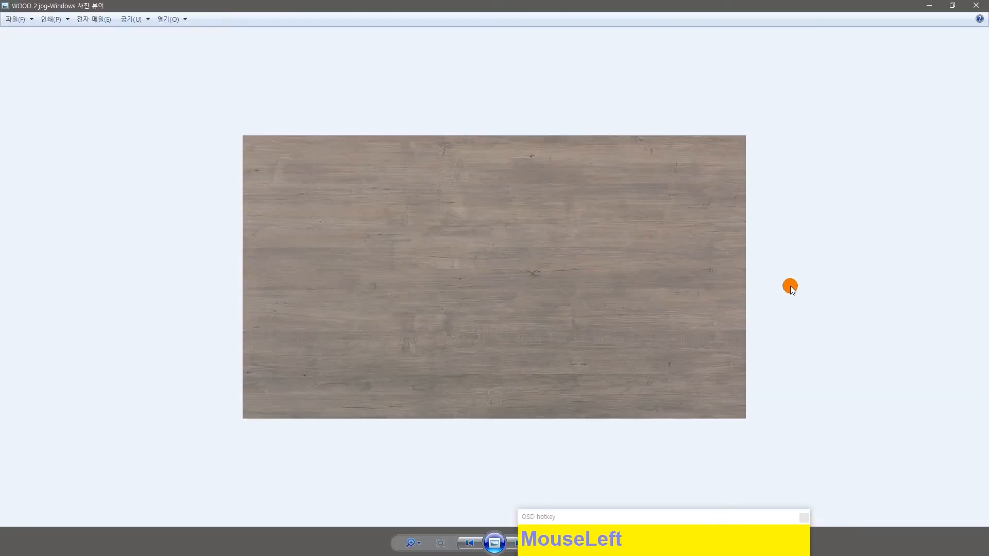
click(978, 6)
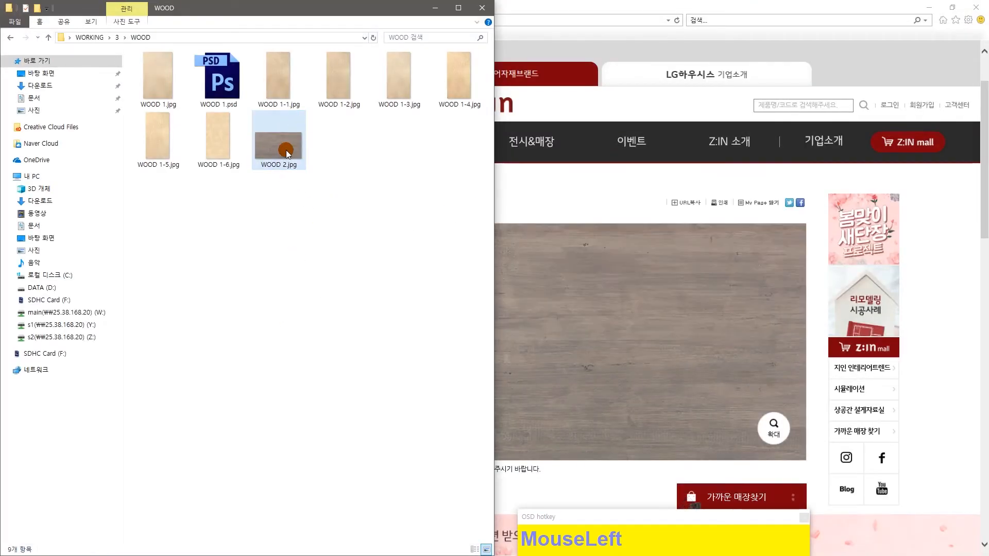
Switch to SketchUp, draw a 3000 × 3000 square below the lowest wood panel, and reverse its face to the front side
mouse_move(287, 152)
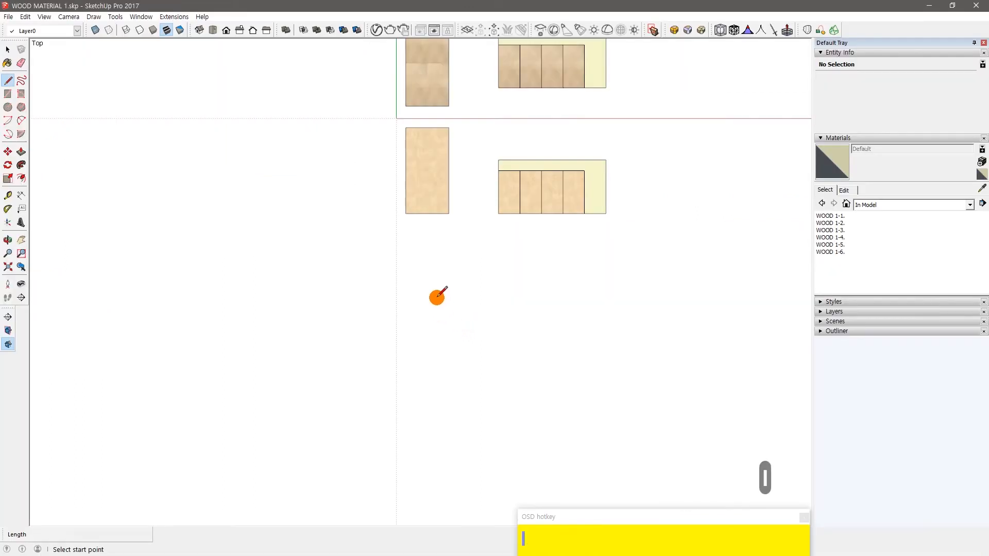
key(r)
click(406, 232)
click(476, 321)
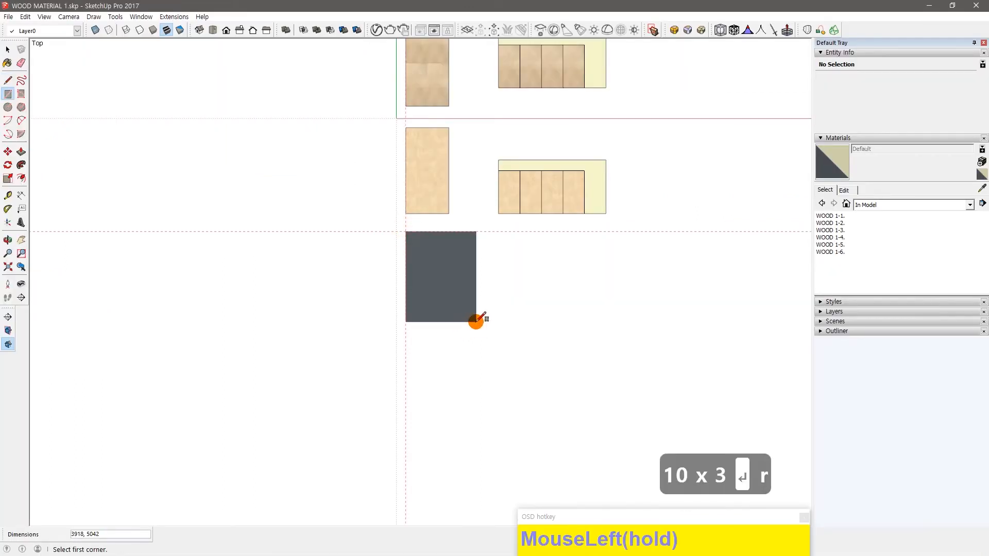
text(3000,3000)
key(Return)
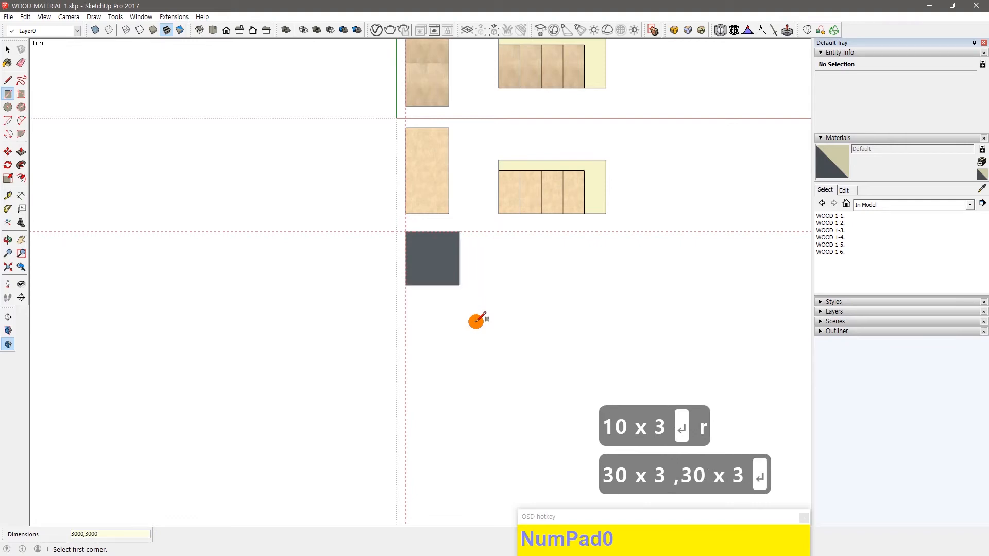
key(space)
key(alt+s)
click(441, 273)
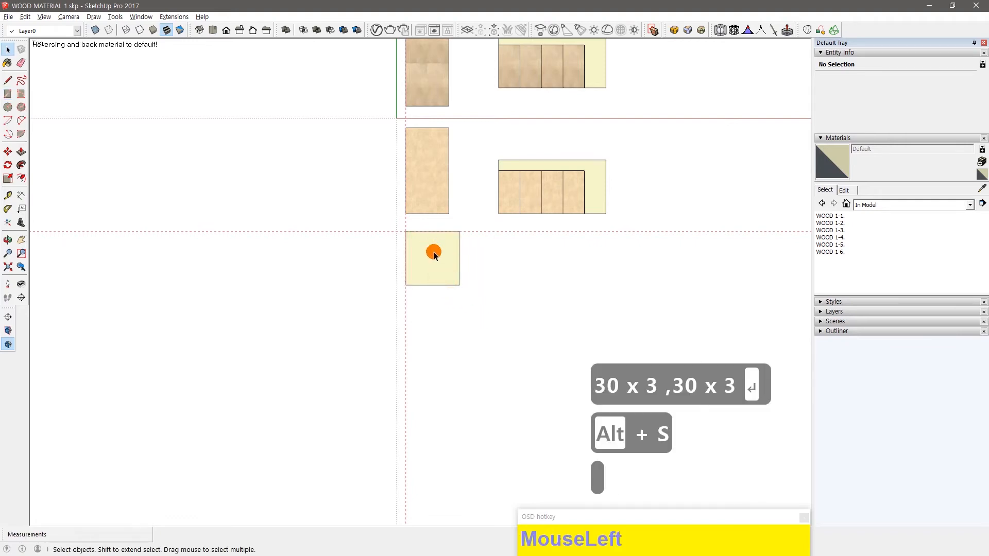
Make the new square a group and delete the guide lines
scroll(433, 255, up, 2)
click(433, 254)
key(g)
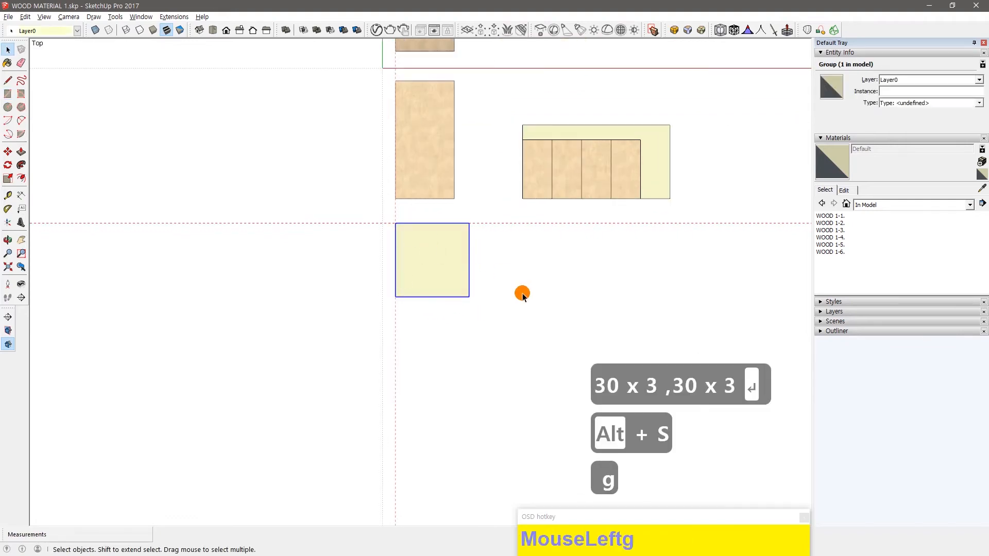
key(ctrl+g)
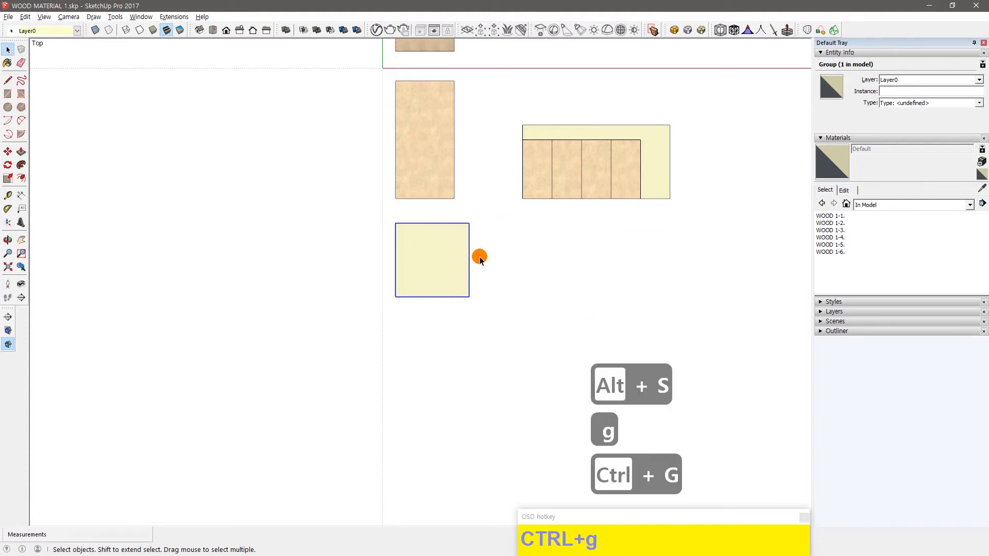
Start a new material that uses WOOD 2.jpg from the WOOD folder as its texture image
click(980, 164)
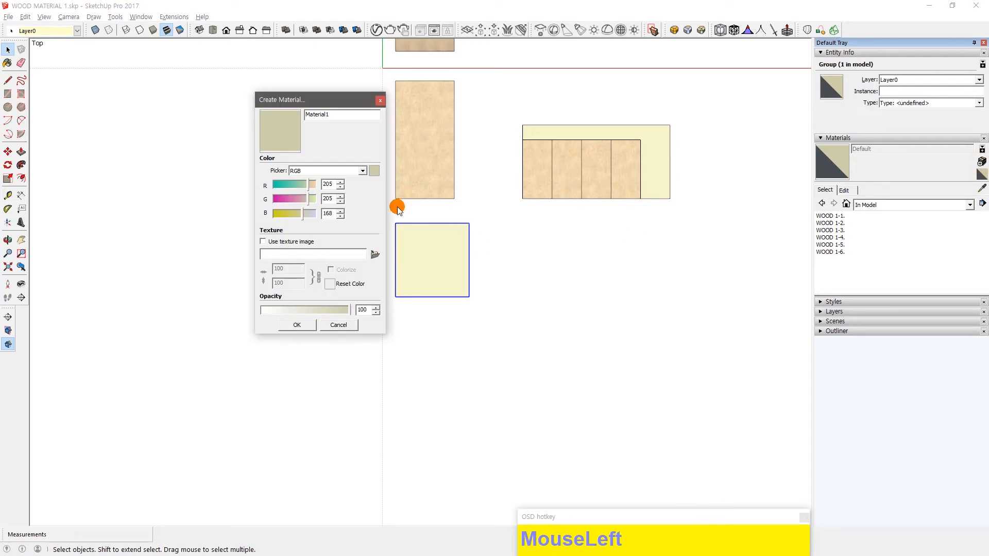
click(377, 256)
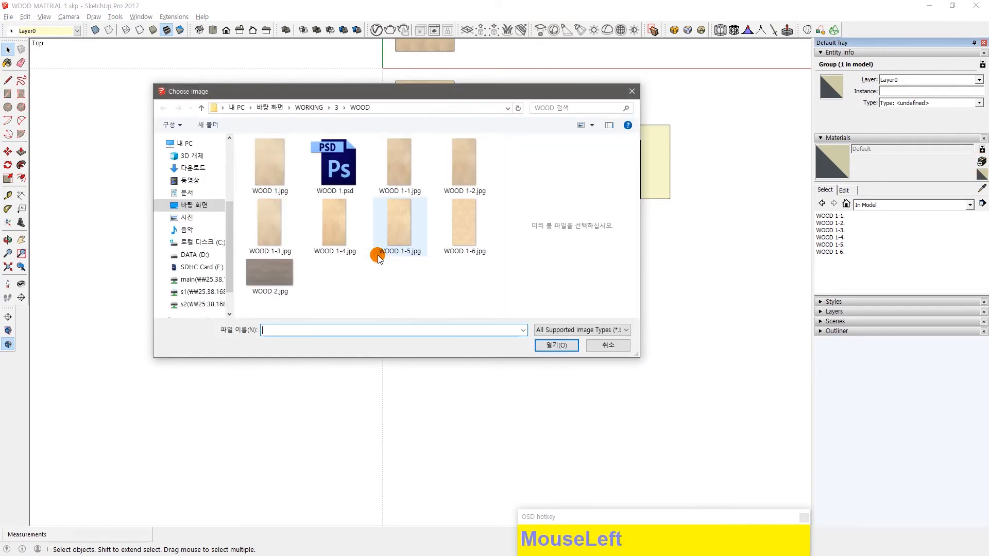
click(279, 269)
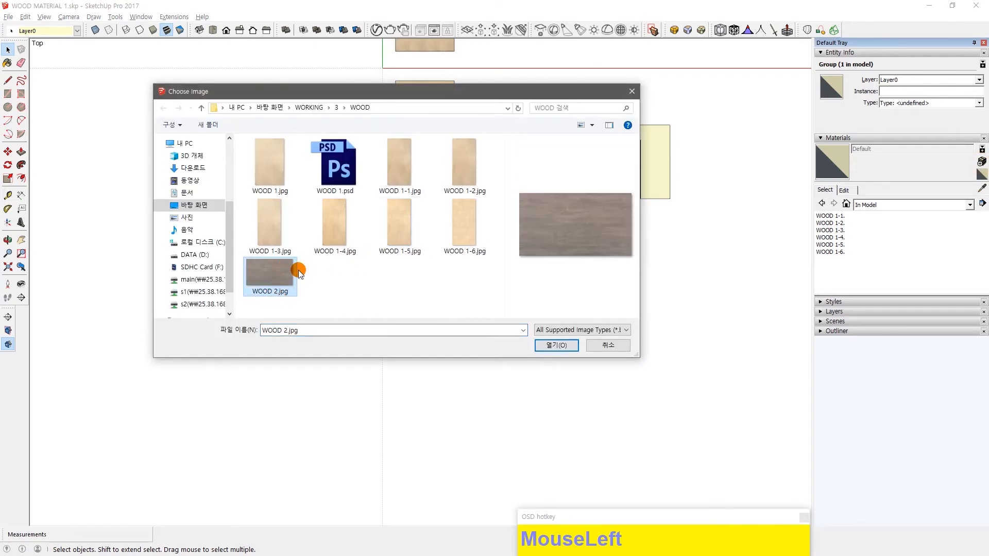
click(557, 345)
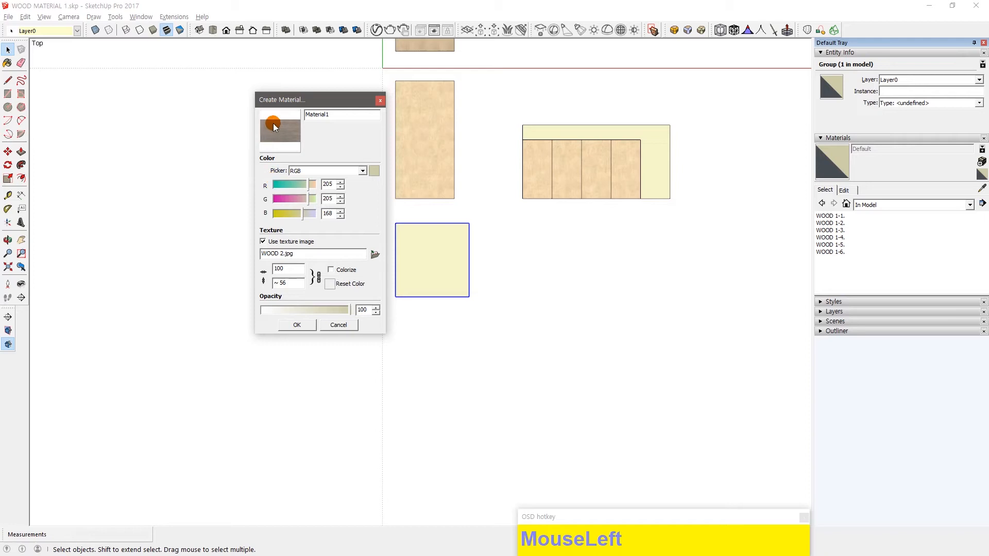
Set the new material's texture height to 1200 with proportions locked, name it "WOOD 2.", and create it
drag(289, 283, 258, 284)
text(1200)
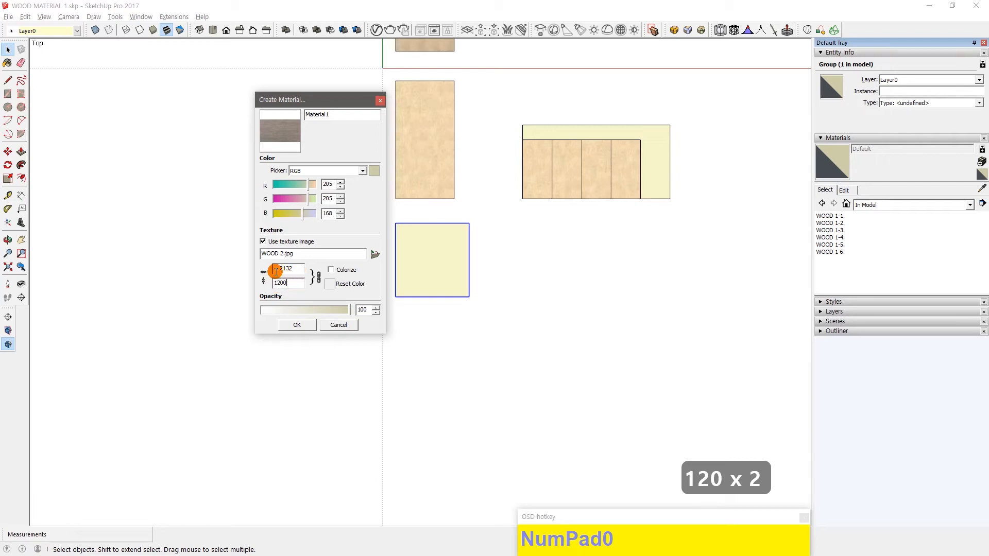
drag(294, 267, 280, 268)
drag(334, 114, 301, 115)
text(WOOD 2)
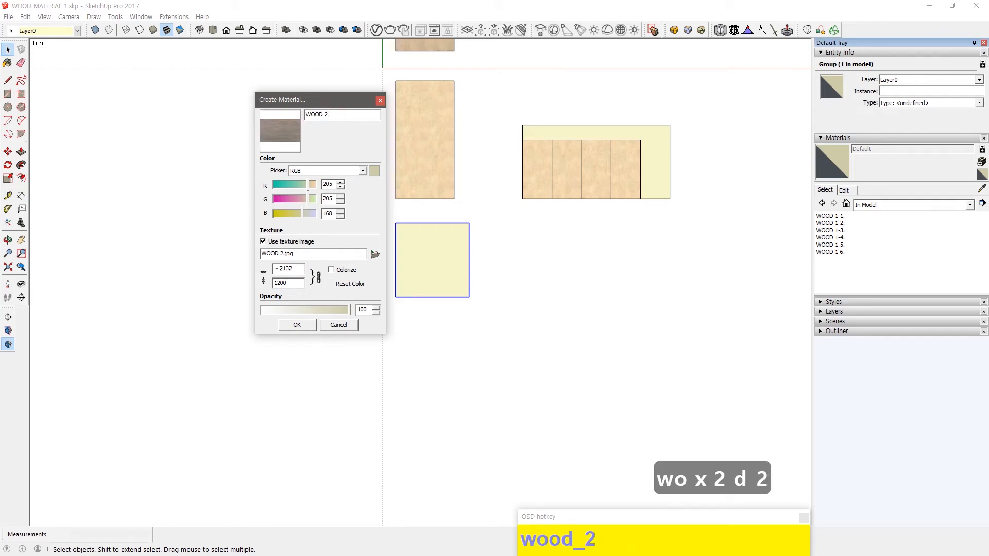
text(.)
key(Tab)
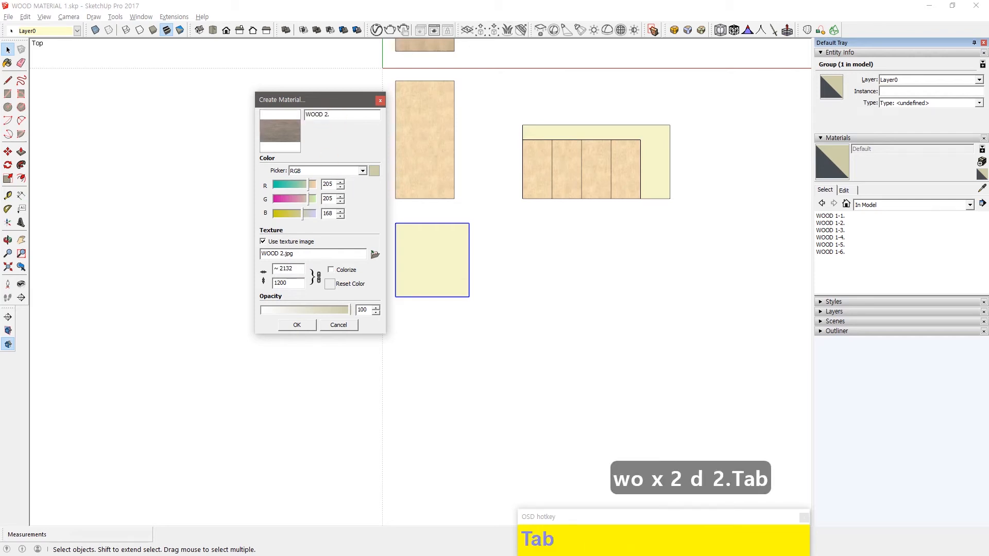
click(310, 325)
Paint the face inside the square group with the WOOD 2. material and compare it with the original WOOD 2.jpg image
double_click(429, 258)
click(415, 230)
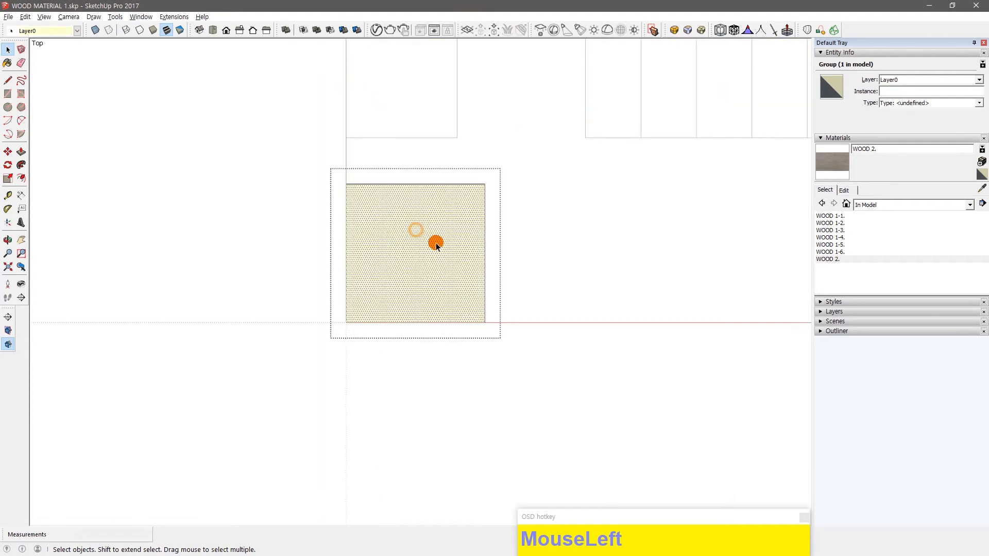
key(b)
click(405, 228)
key(space)
scroll(440, 279, up, 2)
key(Escape)
scroll(443, 288, up, 1)
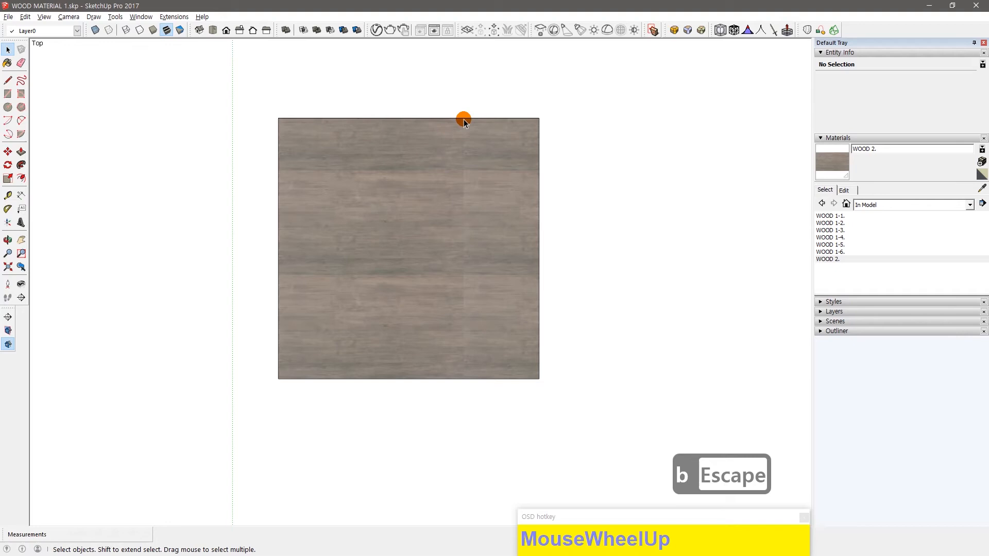
key(alt+Tab)
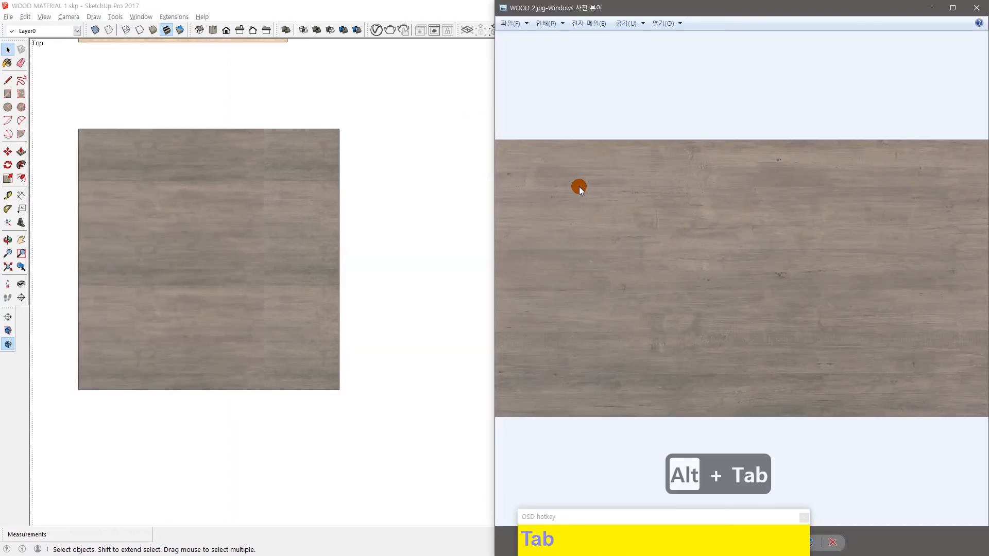
Inside the square group, place a horizontal guide 1200 above the lower edge
click(248, 275)
key(t)
click(149, 390)
text(120)
key(Return)
Move the square's upper edge down to the guide and compare the resulting panel with the original WOOD 2.jpg image
key(space)
drag(48, 103, 407, 170)
key(m)
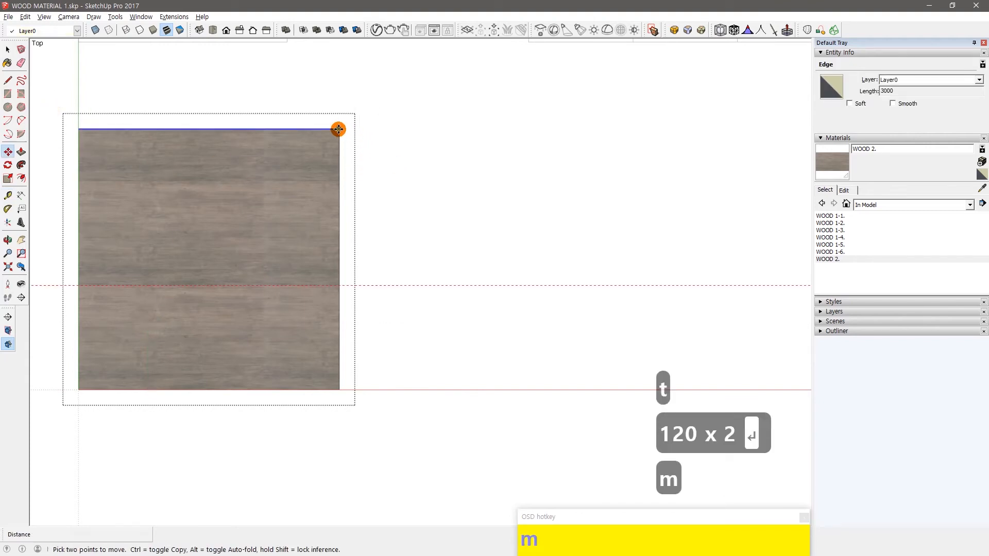
click(338, 129)
shift+click(339, 286)
key(space)
click(390, 245)
key(alt+Tab)
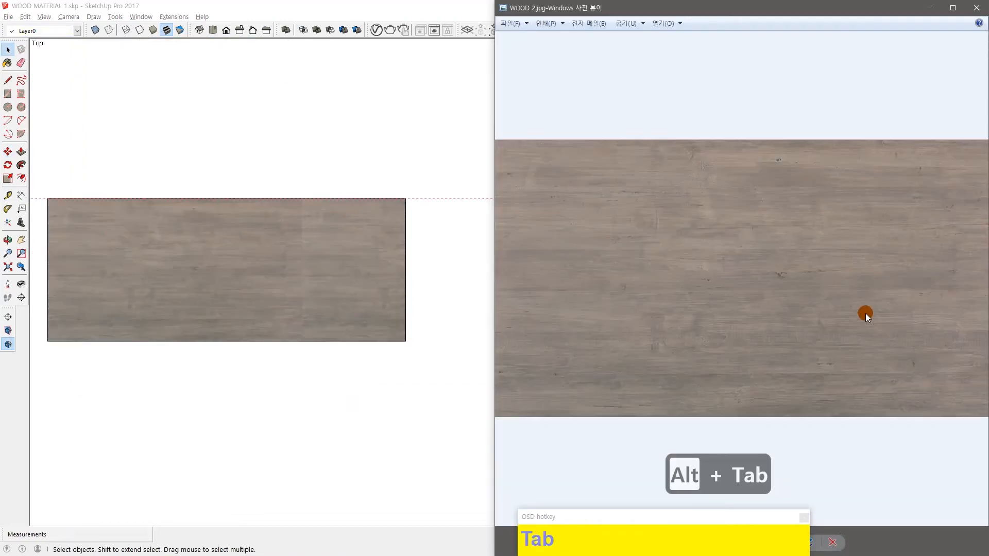
Compare the wood grain on the SketchUp panel with the original WOOD 2.jpg and enlarge the image viewer
scroll(669, 277, down, 1)
click(670, 276)
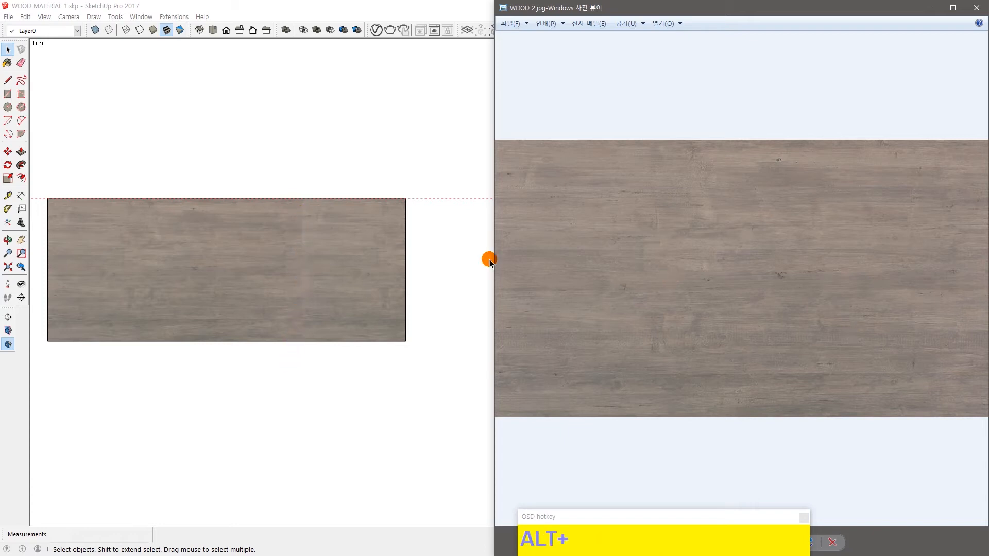
click(652, 116)
click(953, 8)
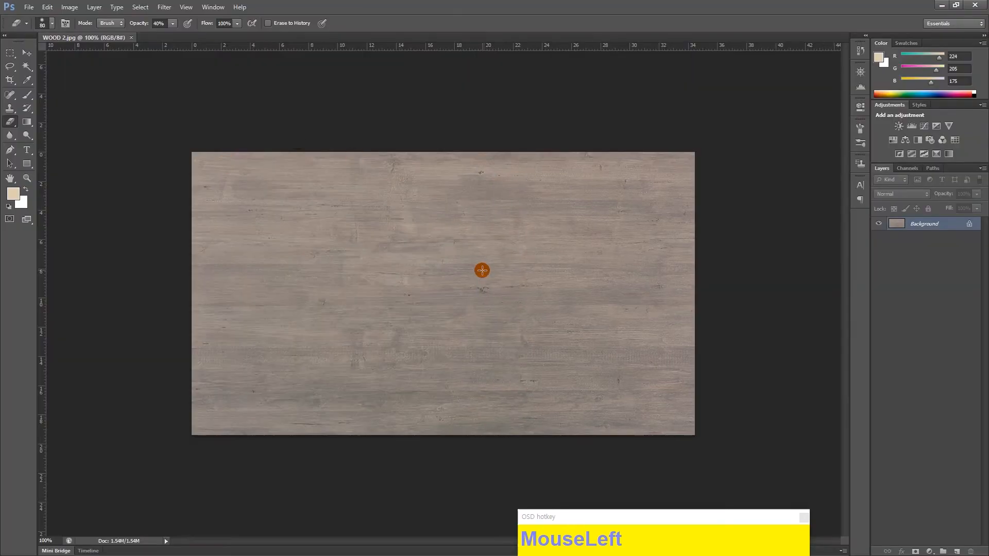
In Photoshop, paste the WOOD 2.jpg image into the blank Untitled-1 document and place duplicates side by side in one row
scroll(483, 270, down, 3)
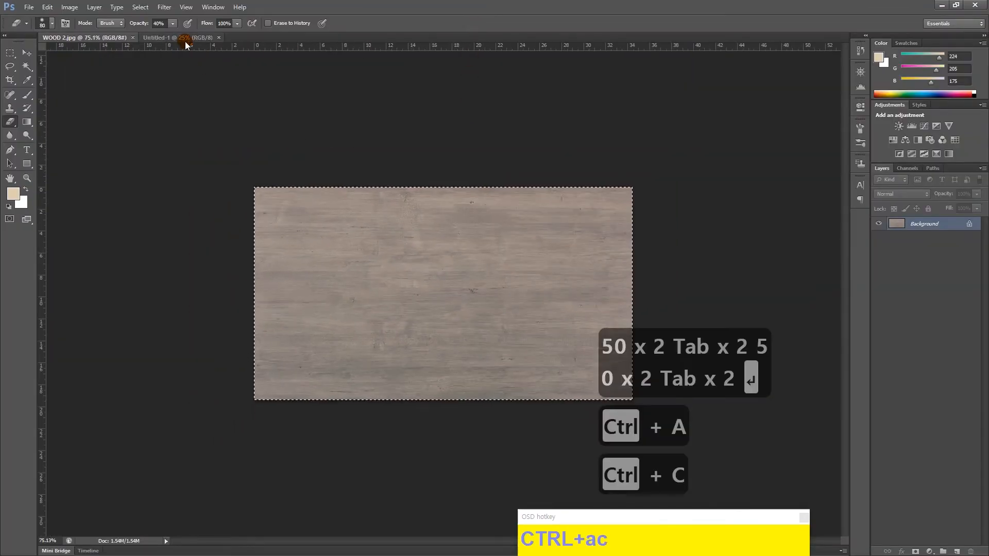
click(183, 39)
key(ctrl+v)
key(v)
drag(435, 294, 305, 174)
scroll(269, 159, up, 5)
drag(259, 151, 618, 206)
scroll(417, 228, down, 2)
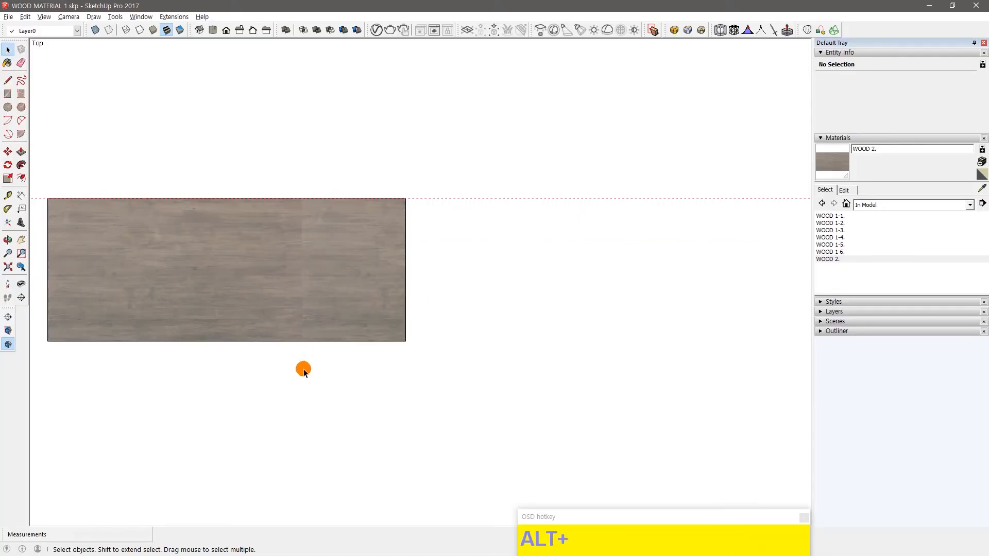
Examine the vertical seams between the wood tiles and duplicate the first tile directly beneath itself
key(alt+Tab)
scroll(420, 164, up, 3)
scroll(456, 166, up, 1)
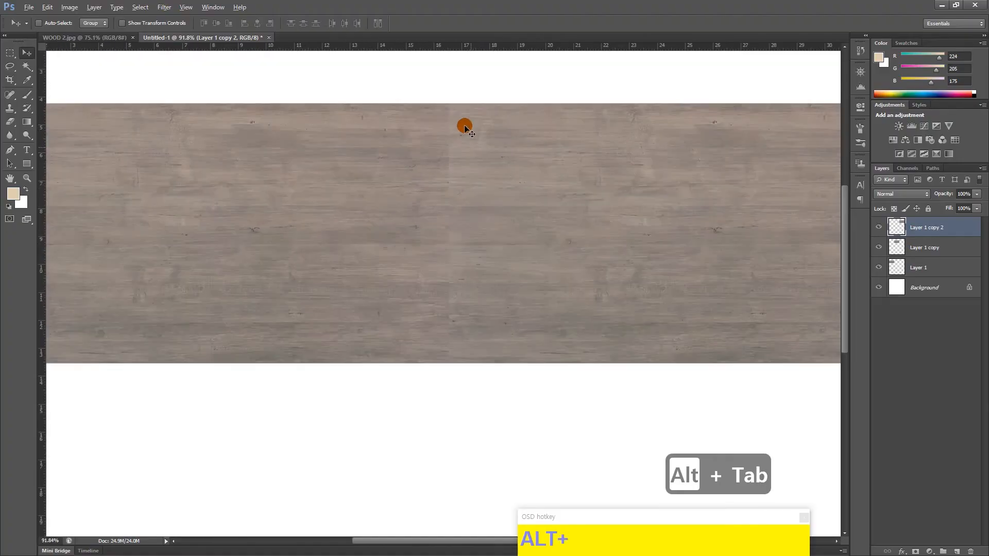
scroll(475, 227, down, 1)
scroll(474, 227, down, 7)
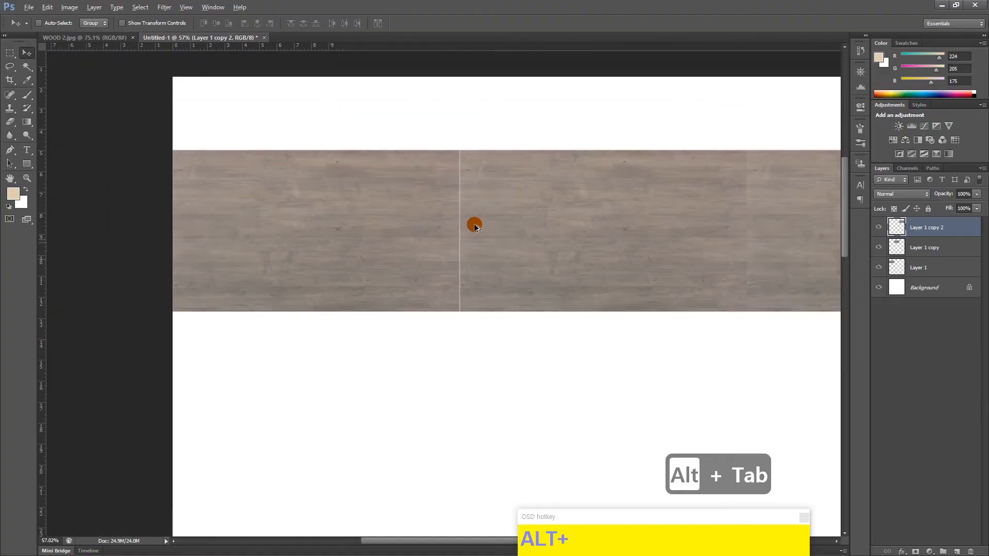
drag(567, 237, 450, 247)
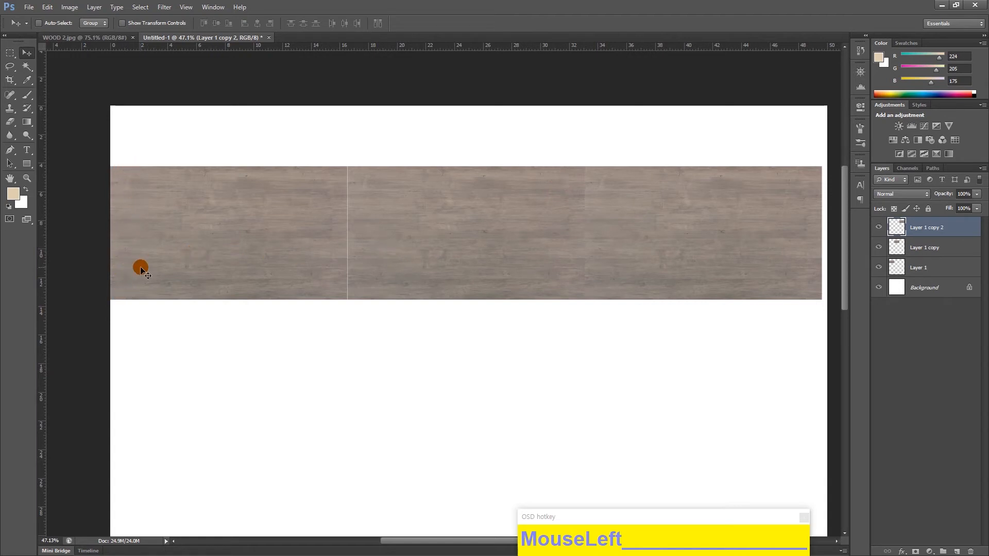
right_click(235, 194)
click(257, 200)
drag(256, 192, 262, 329)
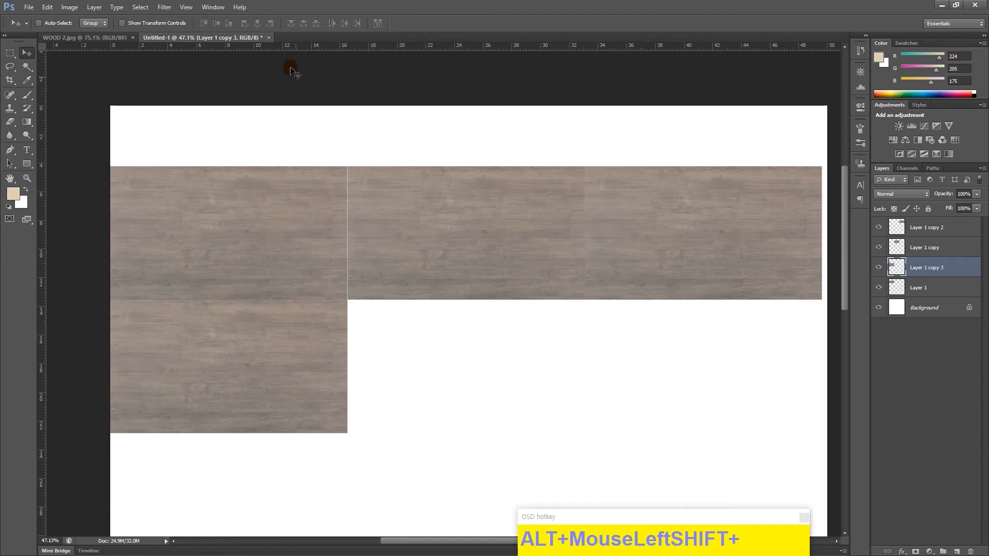
Close the tiled Untitled-1 document without saving and clear the selection in WOOD 2.jpg
click(268, 37)
click(514, 208)
key(ctrl+d)
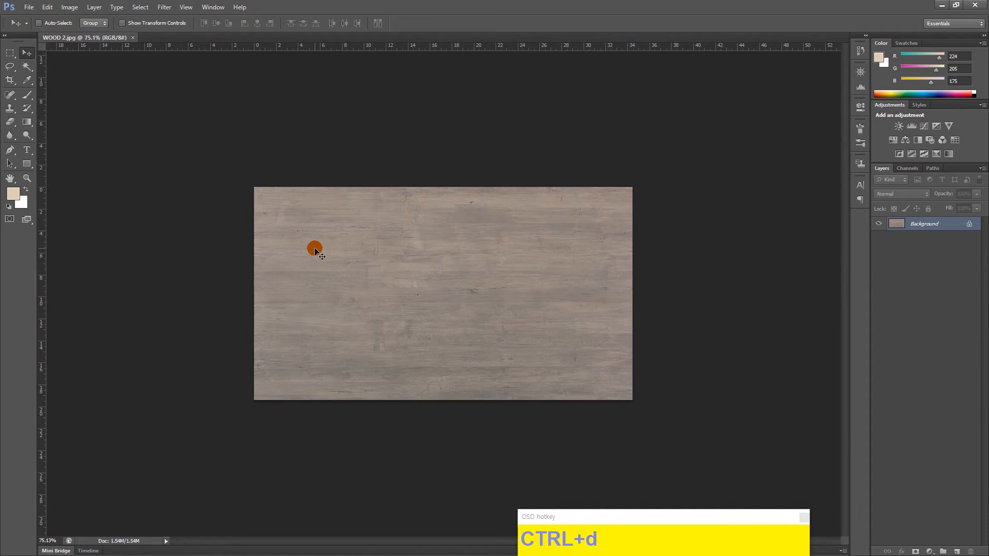
click(439, 17)
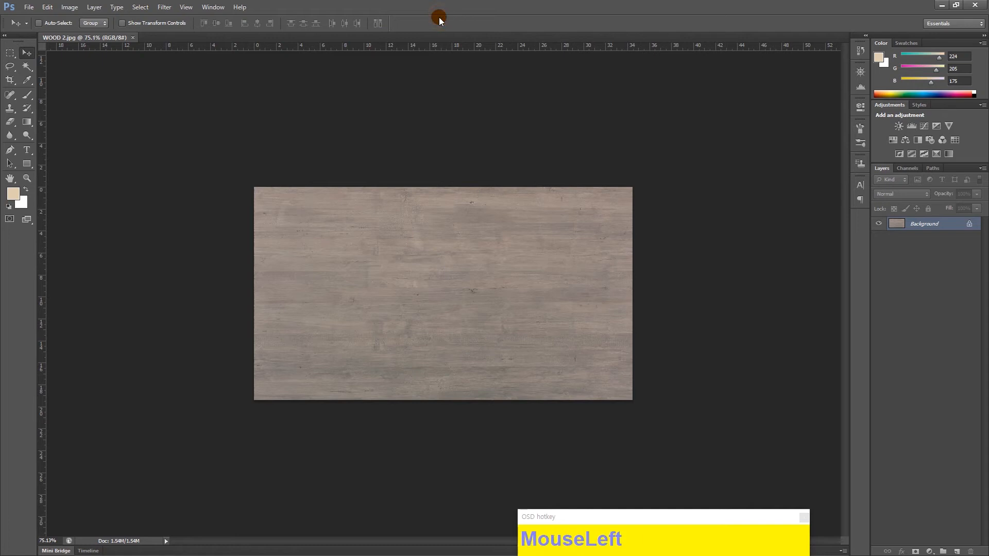
Start a new document and set its width to 120 millimeters
key(ctrl+n)
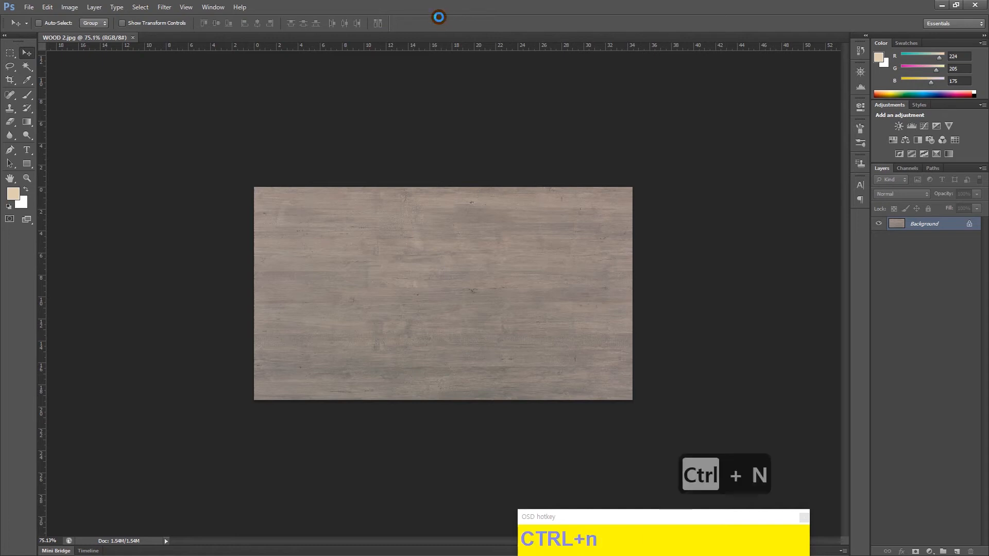
drag(607, 155, 613, 193)
double_click(557, 155)
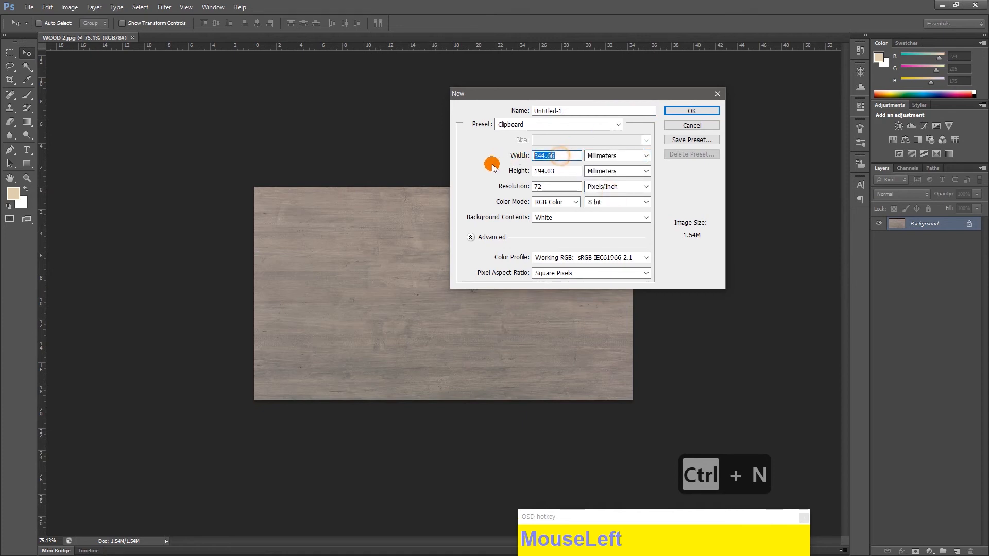
text(120)
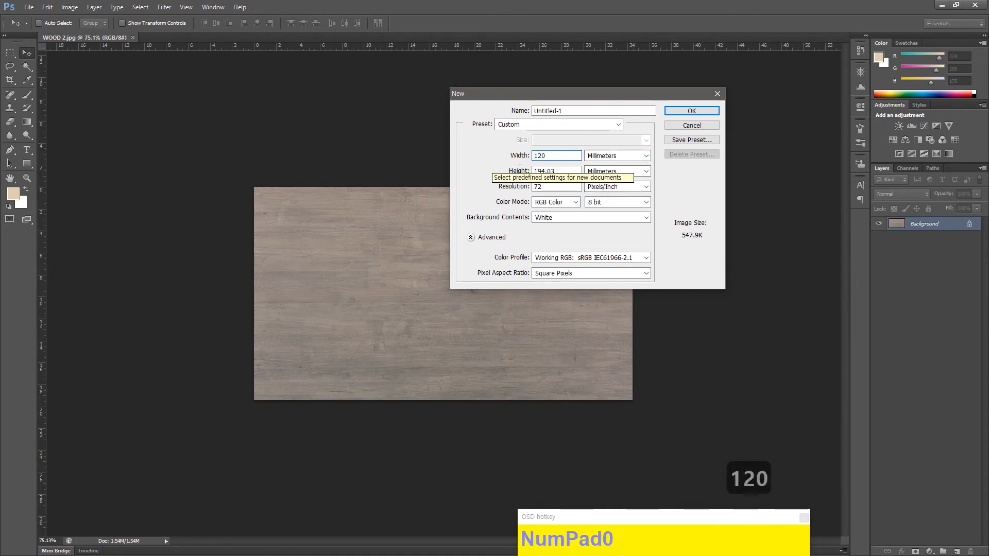
key(Tab)
key(Tab)
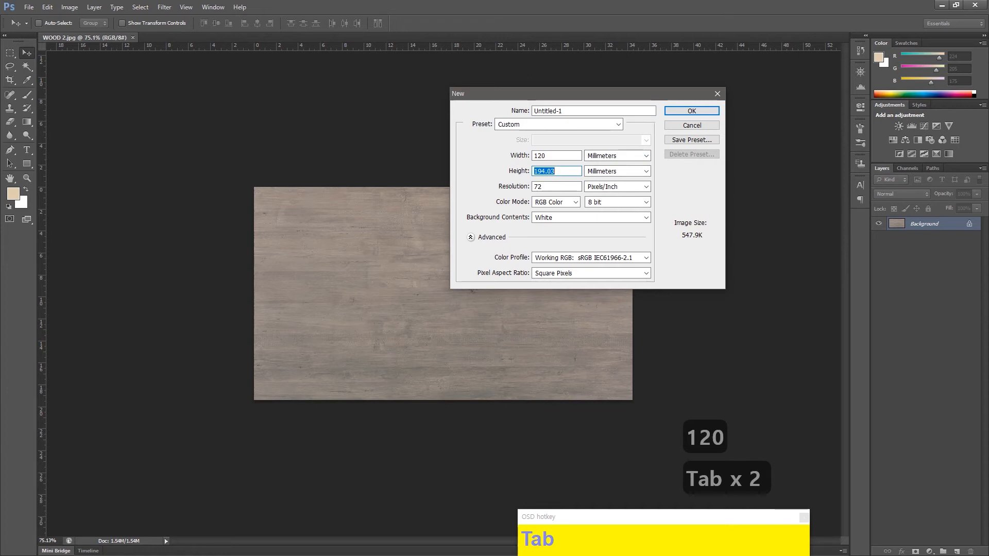
Set the new document's height to 500 millimeters and its resolution to 150 pixels/inch, and create it
click(515, 160)
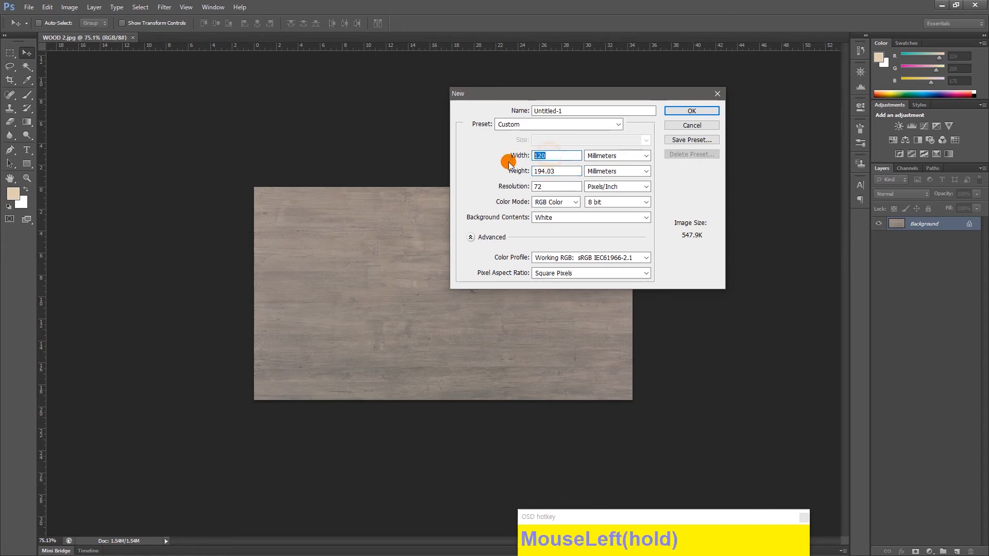
click(515, 171)
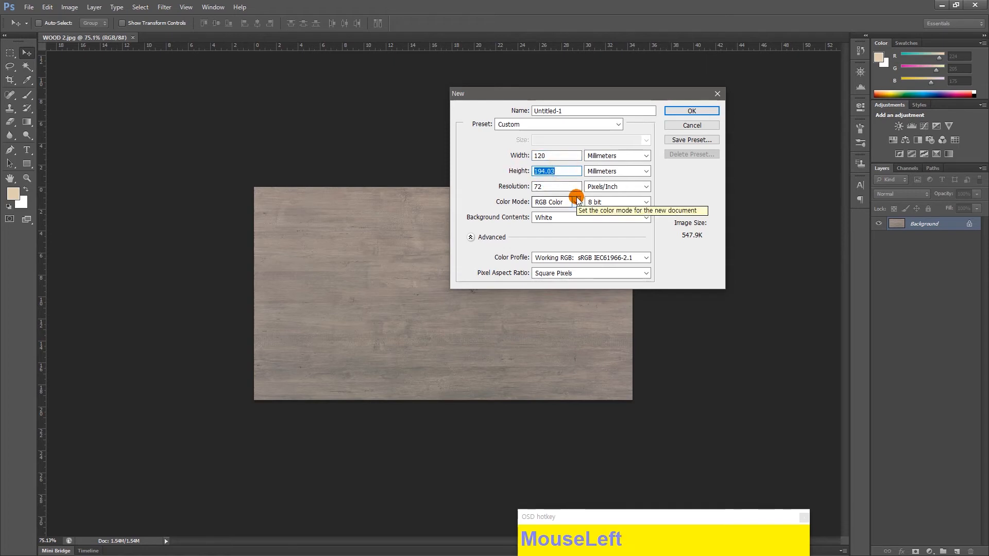
text(500)
key(Tab)
key(Tab)
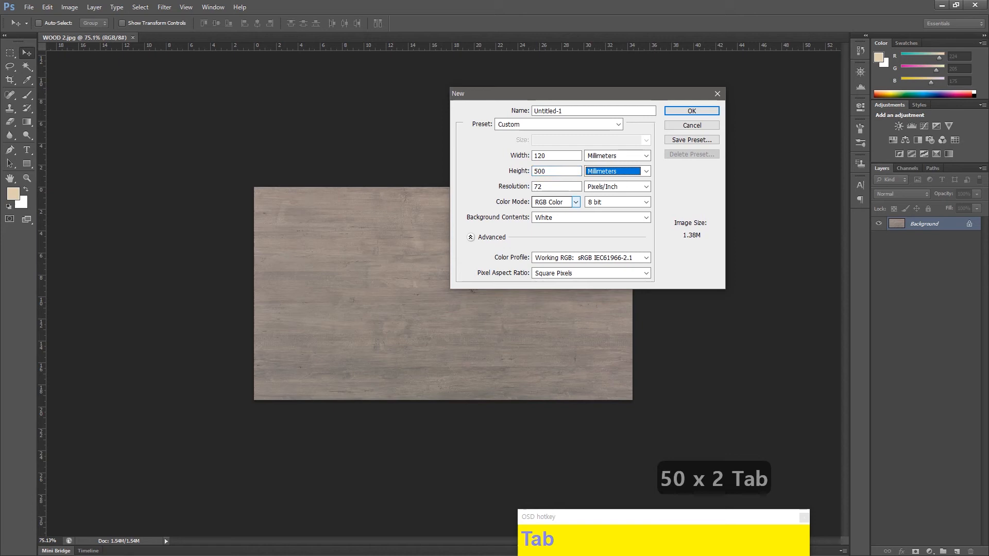
text(150)
key(Tab)
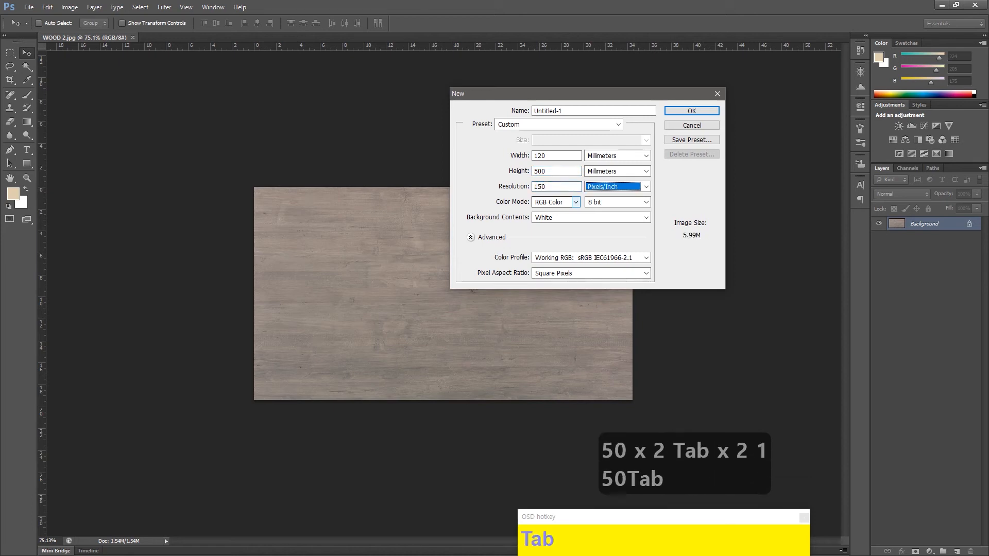
click(696, 111)
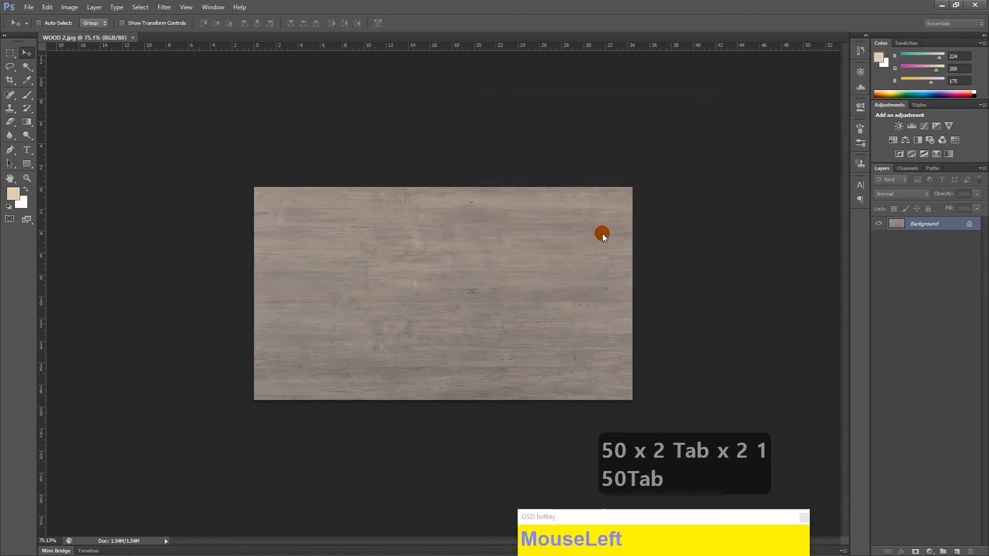
Copy the entire WOOD 2.jpg image and paste it into the new 120 x 500 mm document
click(91, 37)
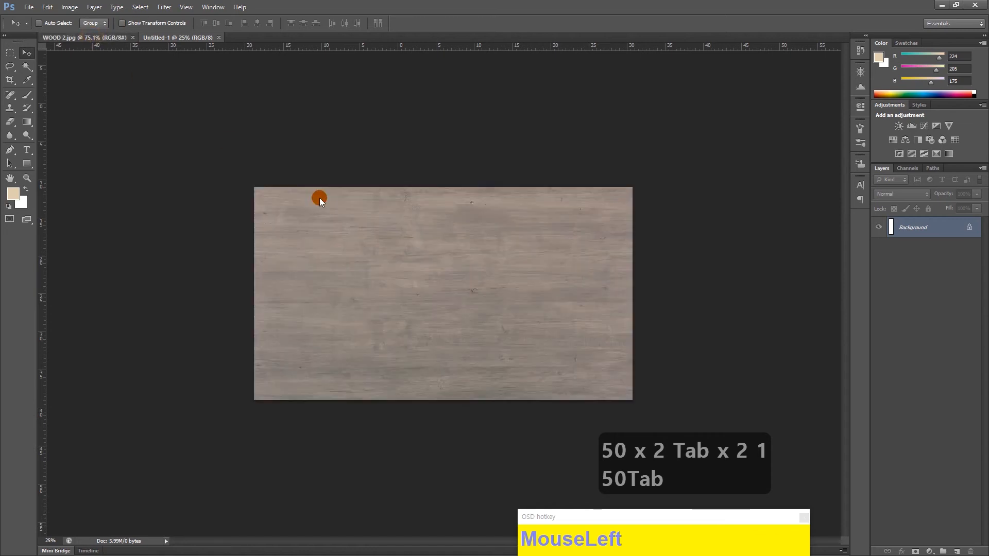
key(ctrl+a)
key(ctrl+c)
click(193, 41)
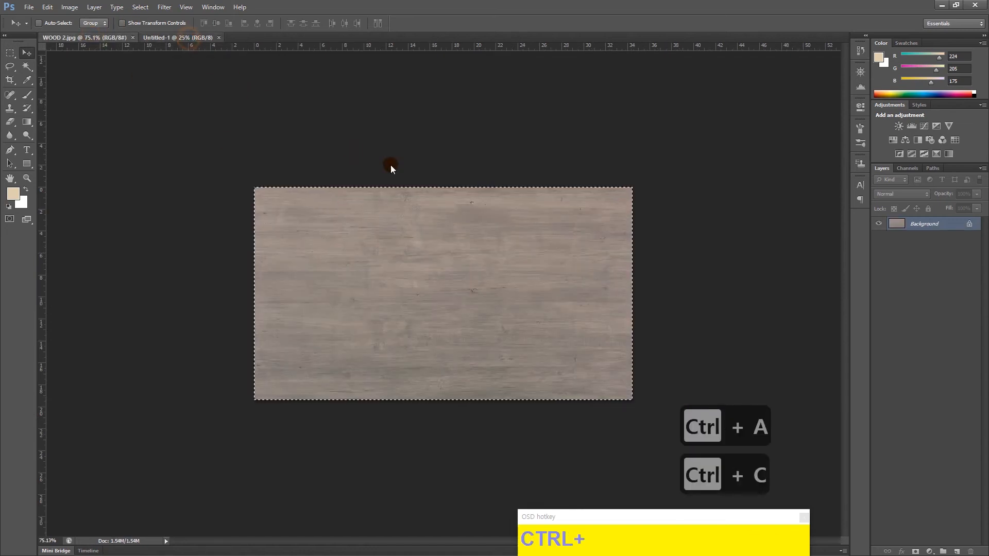
key(ctrl+v)
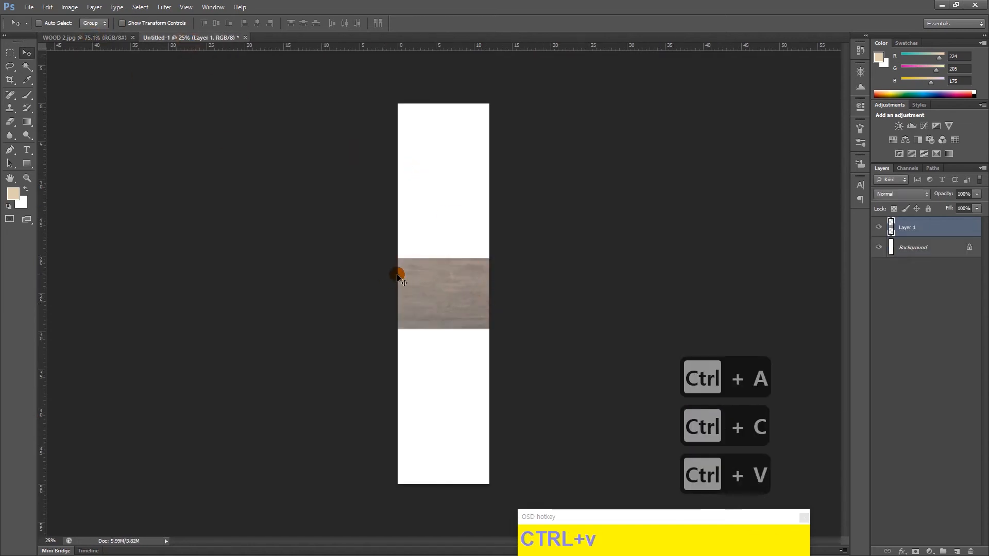
Rotate the pasted wood image 90 degrees and align it with the canvas's upper-left corner
key(ctrl+t)
drag(539, 254, 505, 354)
drag(479, 270, 443, 141)
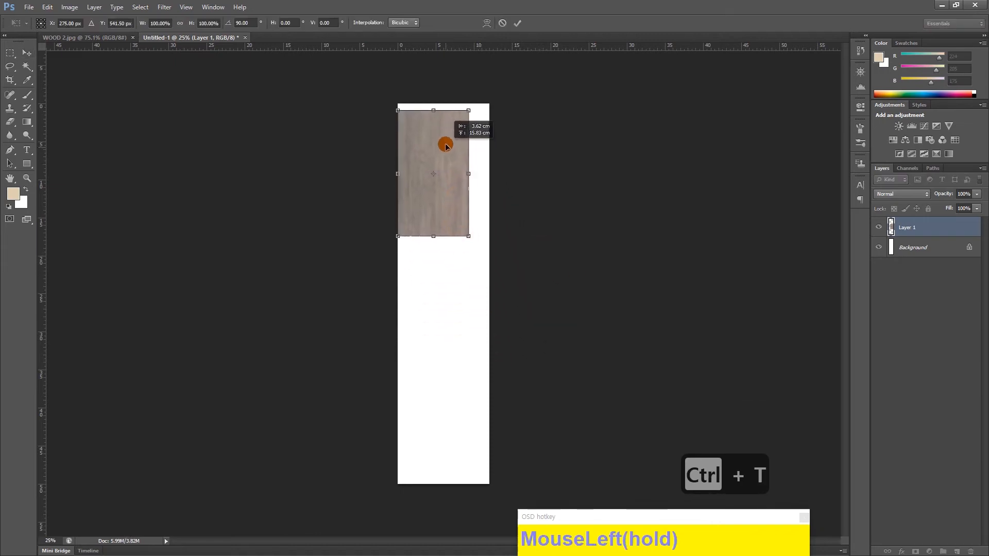
key(Return)
alt+scroll(444, 144, up, 6)
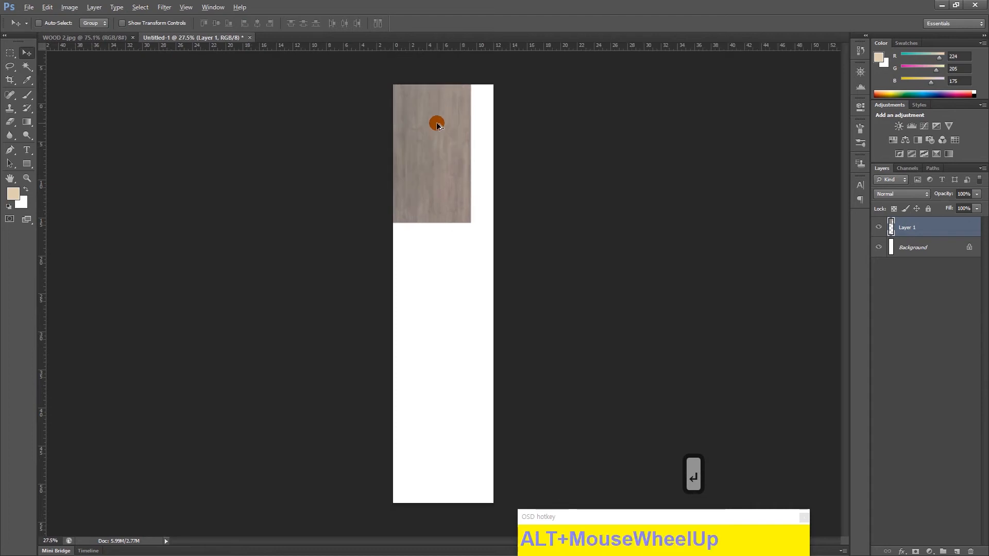
drag(429, 124, 411, 194)
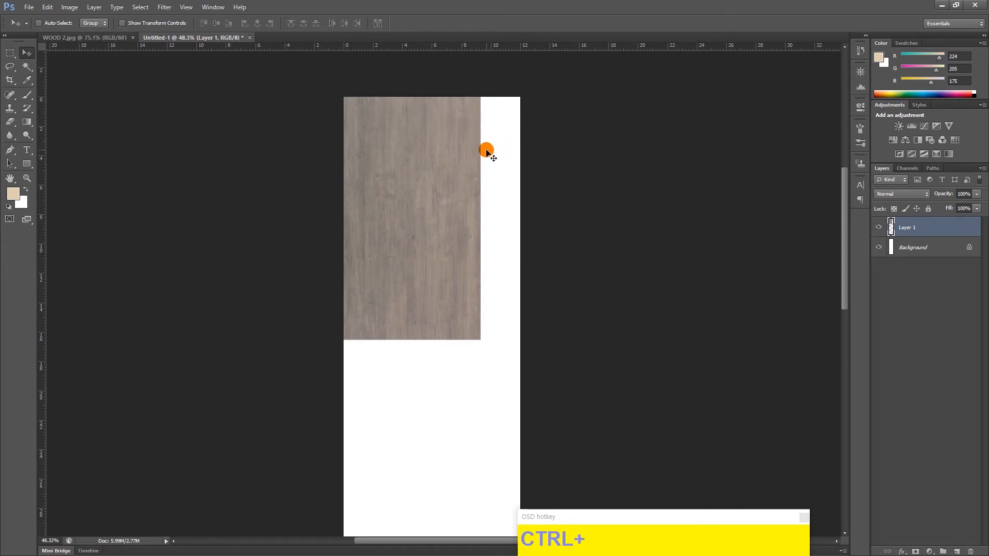
Scale the wood image up from its upper-left corner until it fills the full width of the canvas
key(ctrl+t)
drag(481, 339, 512, 410)
drag(517, 257, 521, 254)
key(Return)
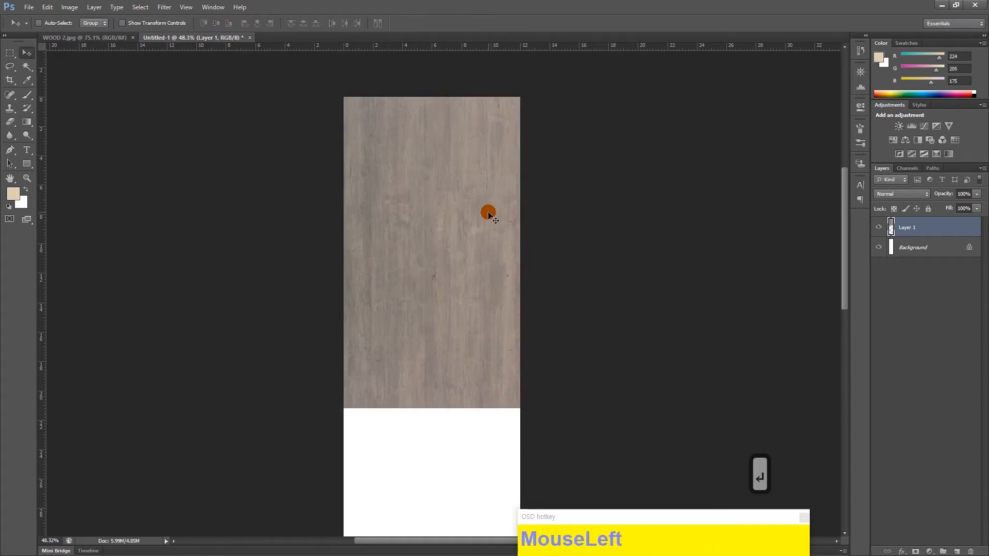
Try duplicating the wood layer directly beneath itself to fill the empty canvas, and undo the duplicate
scroll(459, 136, down, 4)
right_click(424, 155)
click(440, 160)
drag(442, 162, 437, 376)
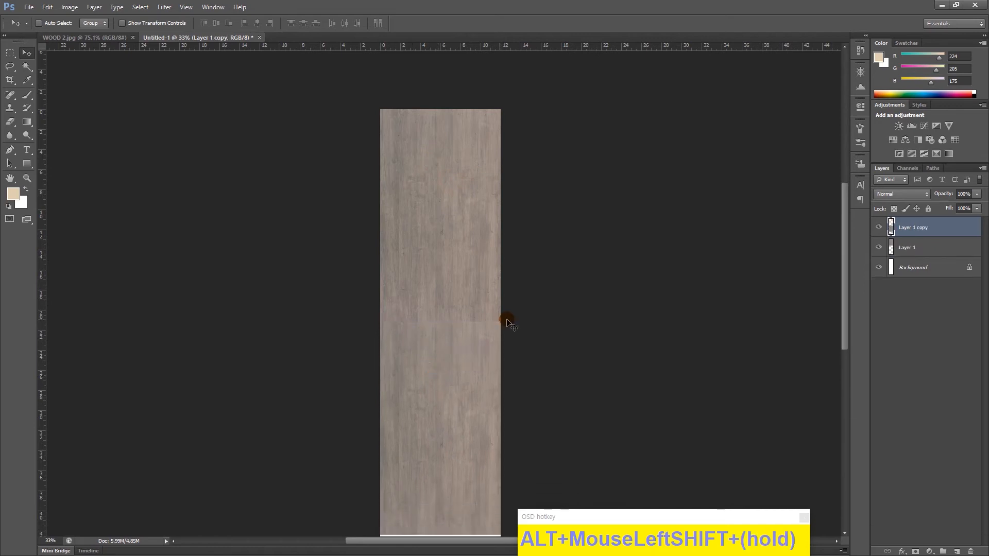
key(ctrl+alt+z)
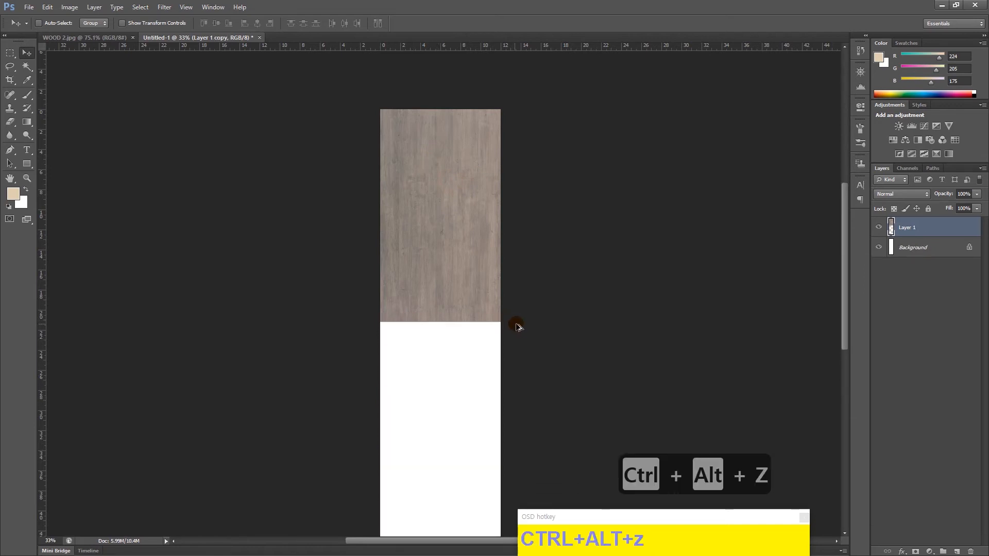
Delete the white Background layer and keep only the wood layer
click(965, 248)
click(971, 551)
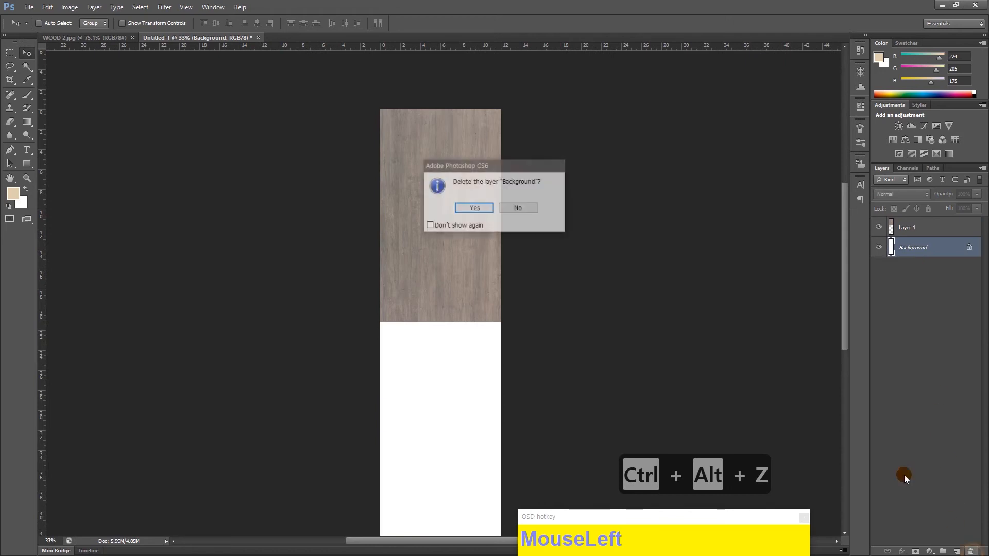
click(472, 209)
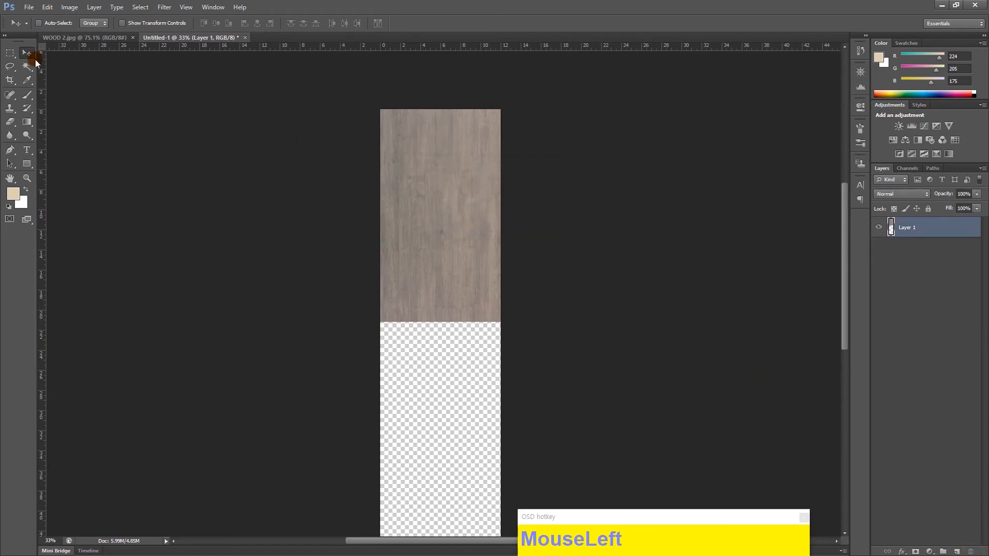
Cut a full-width strip about 7 cm high from the wood's upper end and paste it in place on a new layer
click(10, 53)
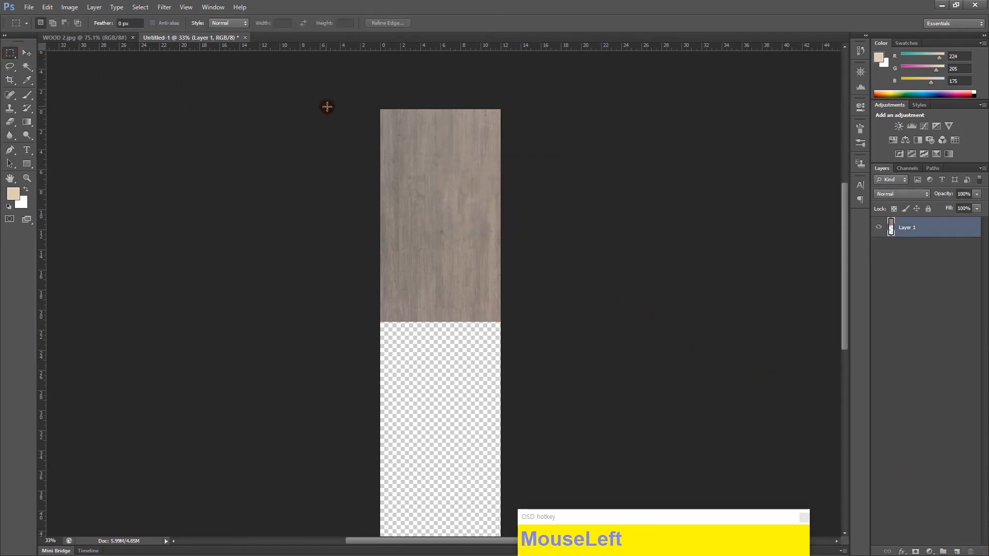
drag(364, 104, 525, 181)
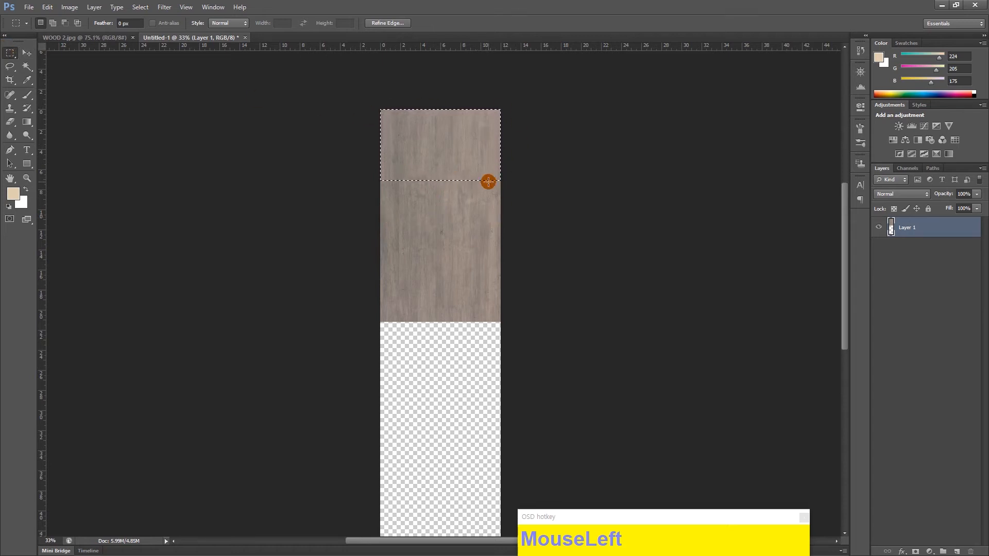
key(ctrl+x)
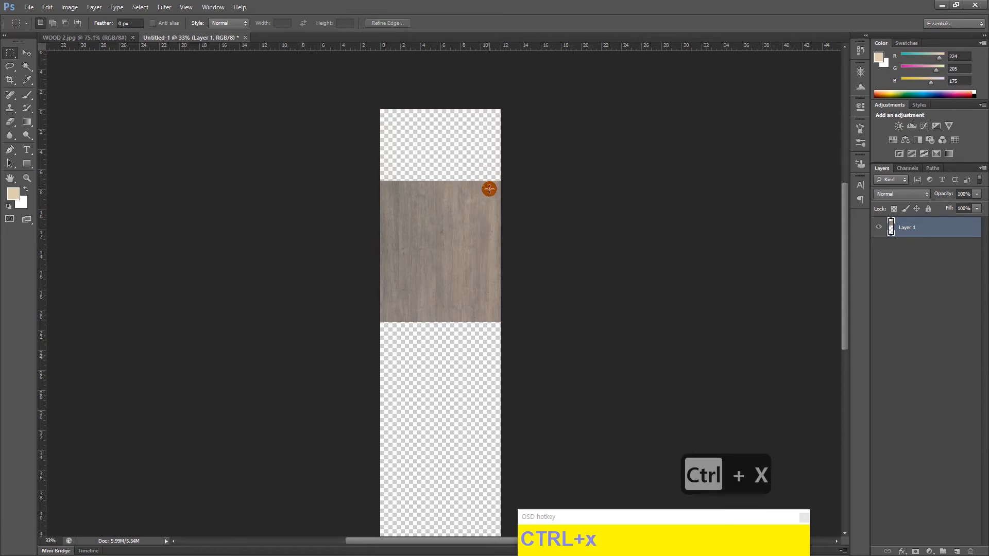
click(957, 552)
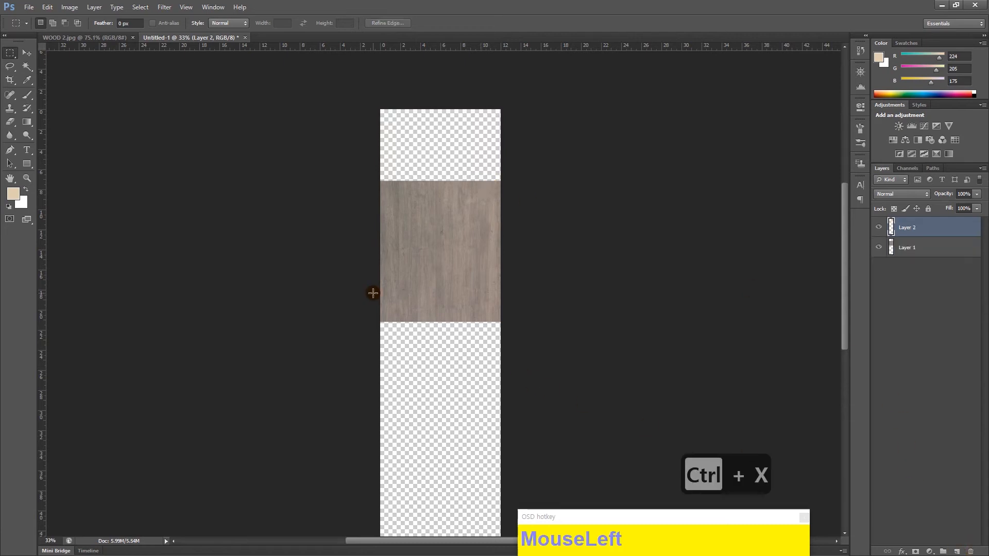
key(ctrl+shift+v)
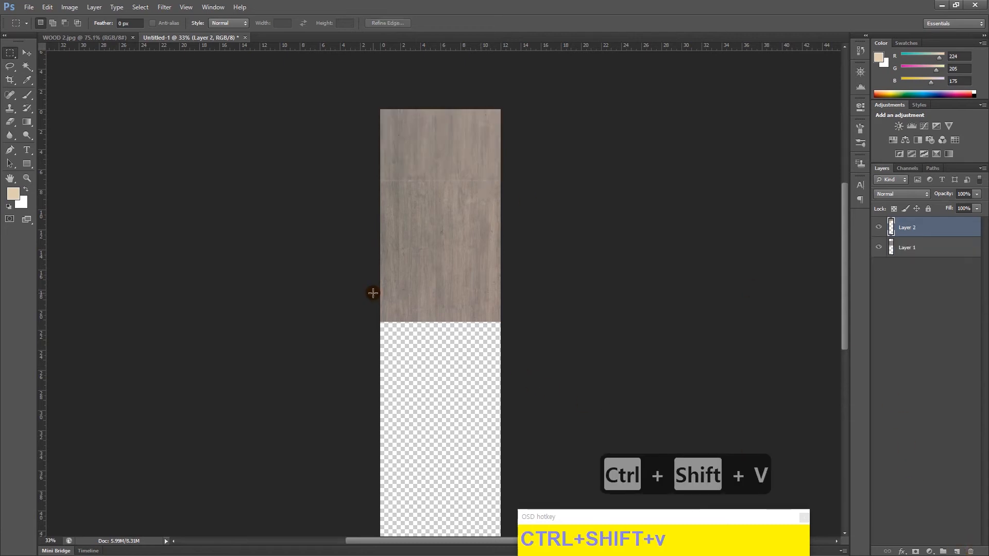
Move the cut strip on Layer 2 straight down so it sits directly beneath the remaining wood on Layer 1
click(879, 228)
click(879, 228)
click(878, 249)
click(878, 249)
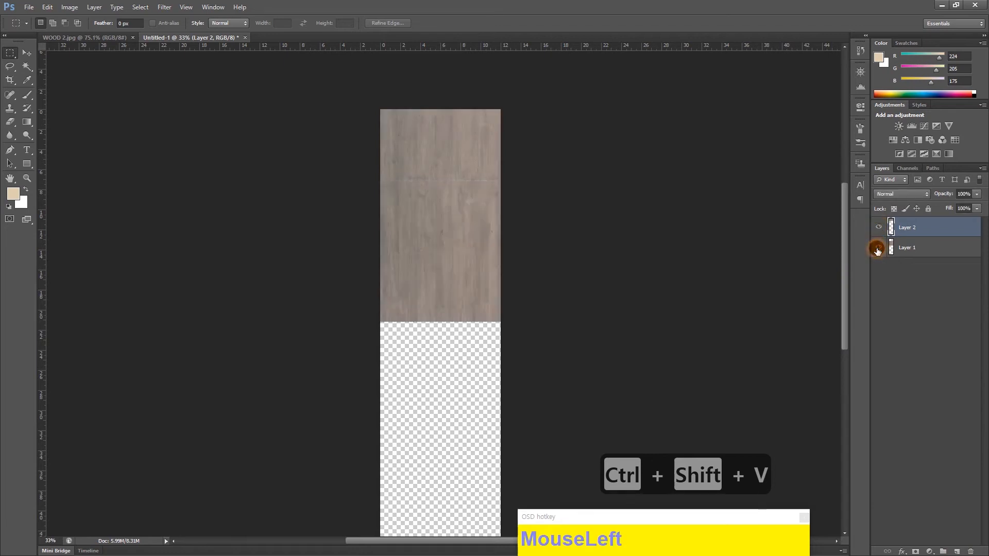
click(27, 53)
right_click(436, 146)
click(444, 148)
drag(444, 148, 455, 360)
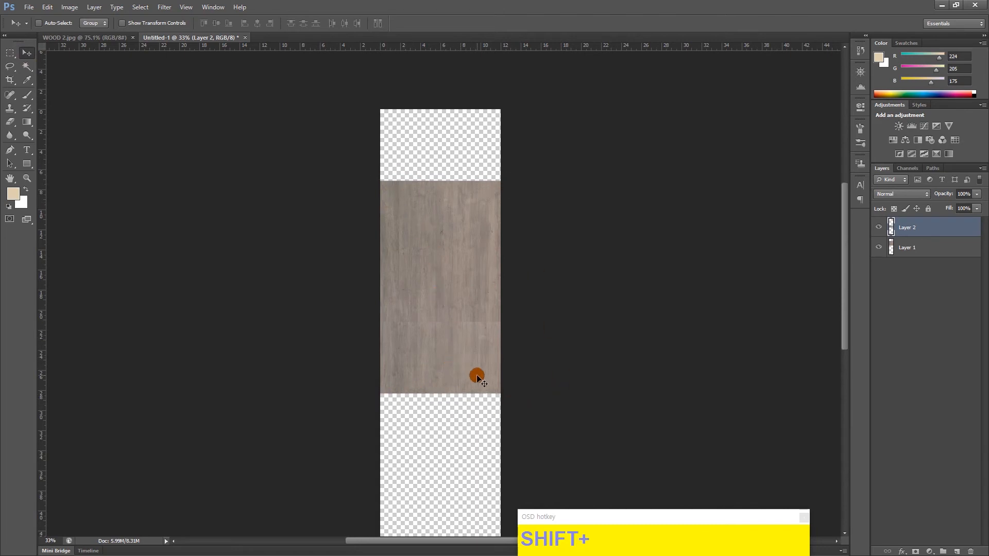
Select both wood layers and move them up together to the canvas's upper edge
drag(530, 335, 442, 250)
right_click(435, 272)
click(453, 278)
key(ctrl+z)
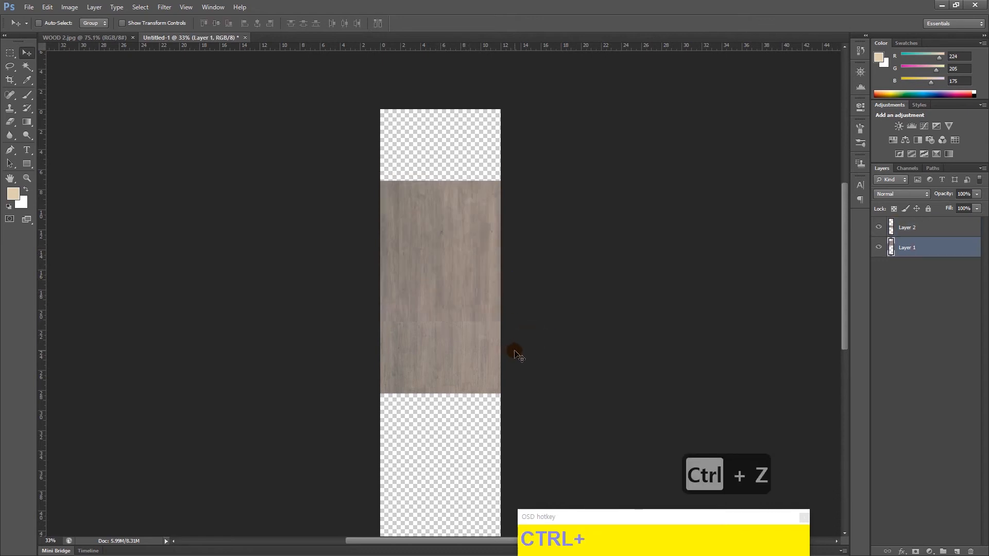
drag(437, 289, 455, 394)
scroll(431, 342, up, 6)
scroll(448, 220, down, 5)
key(ctrl+alt+z)
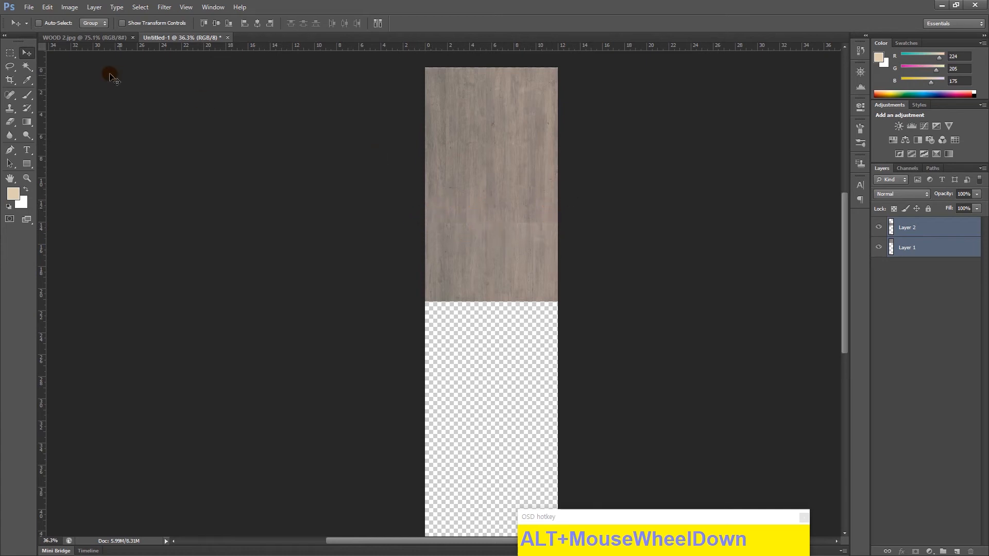
click(443, 84)
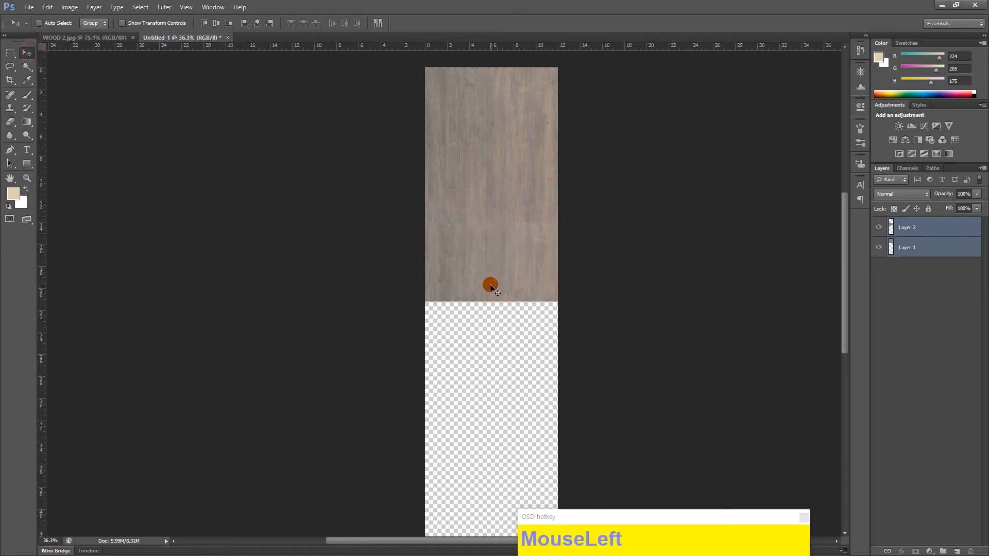
scroll(483, 118, down, 1)
scroll(497, 216, up, 1)
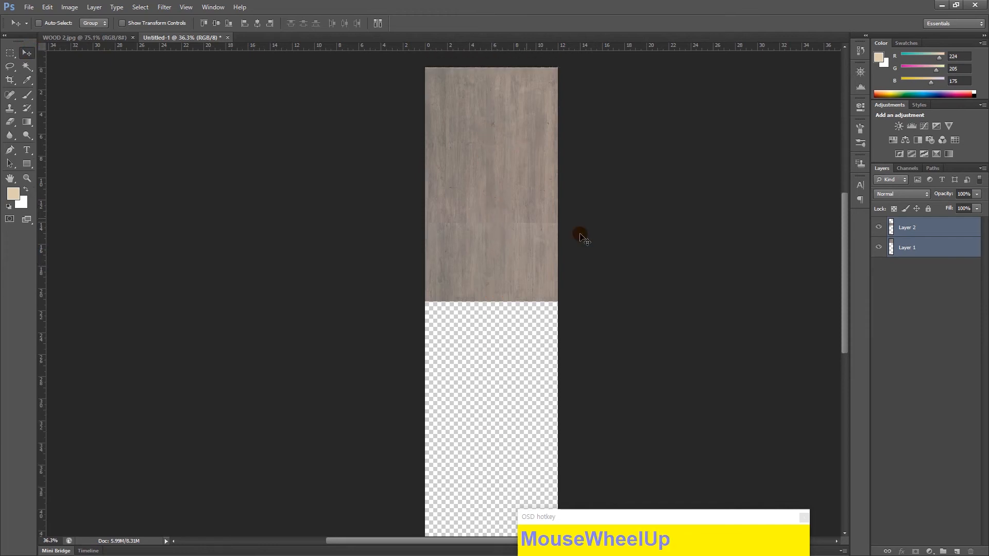
Move only the Layer 2 strip straight up about 1.5 cm so it overlaps the lower edge of Layer 1
ctrl+click(916, 250)
drag(493, 255, 494, 235)
scroll(494, 235, up, 5)
mouse_move(495, 321)
mouse_down()
mouse_move(495, 302)
mouse_move(497, 358)
mouse_move(500, 337)
mouse_up()
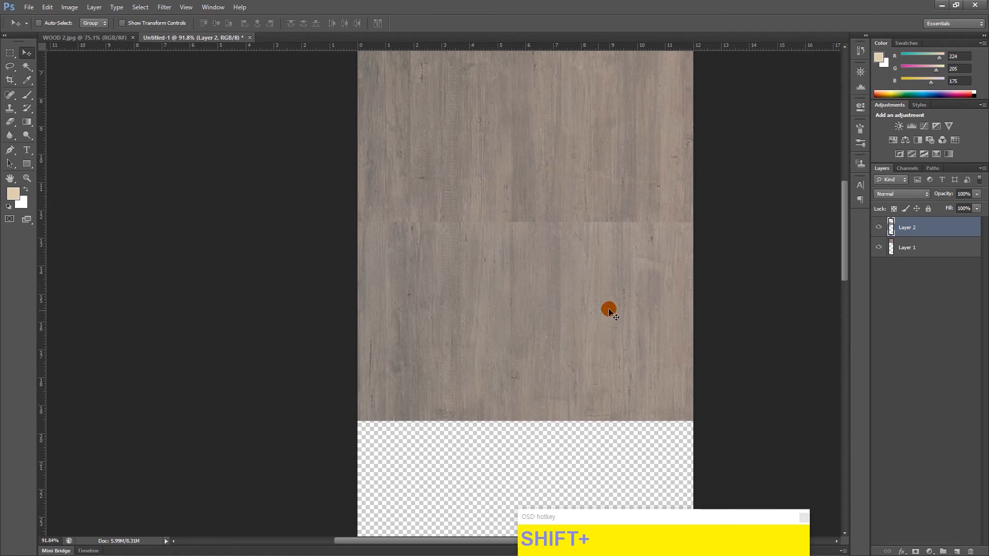
Blend the overlap by erasing along the upper edge of the Layer 2 strip with an 80 px Eraser at 40% opacity
scroll(550, 269, up, 4)
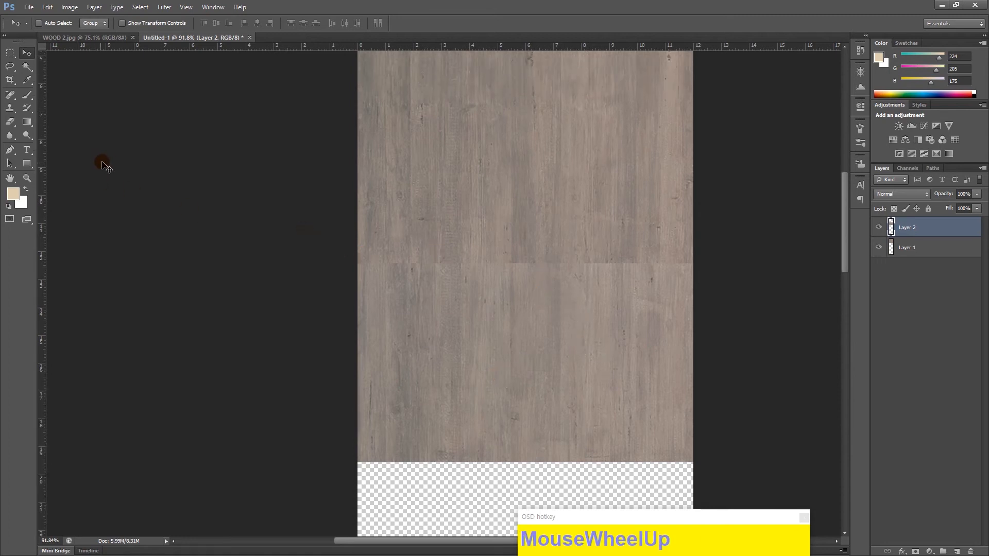
click(9, 123)
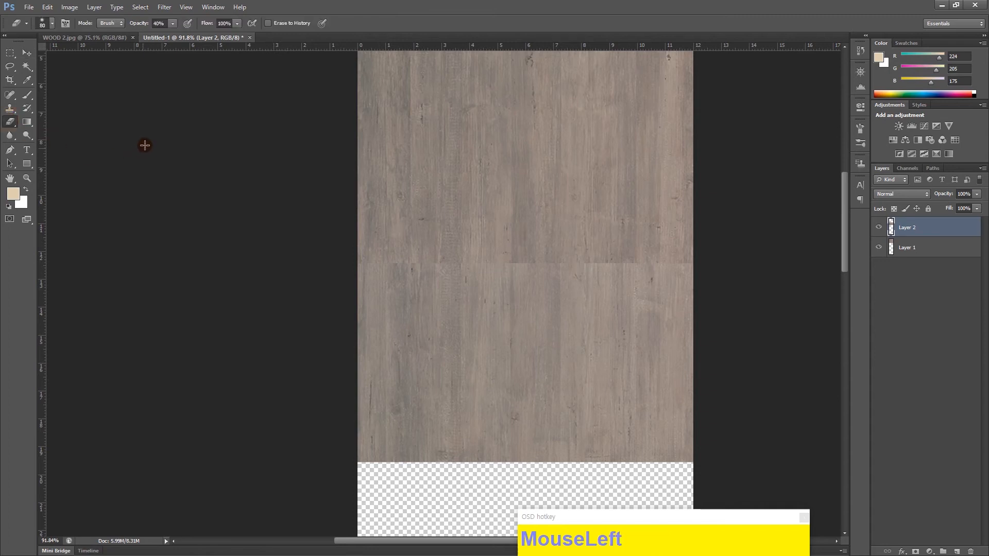
click(50, 24)
click(299, 10)
key(Caps_Lock)
drag(368, 264, 685, 268)
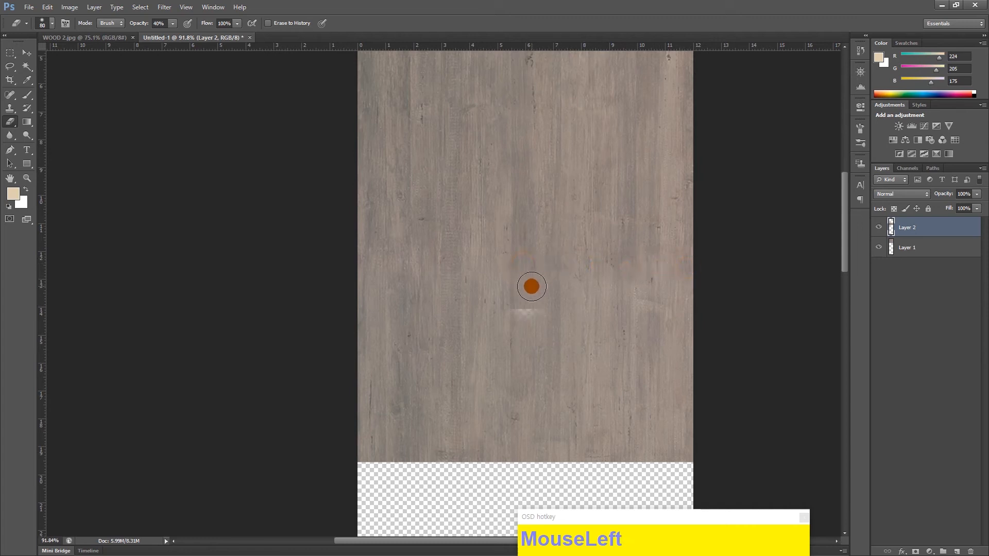
key(ctrl+alt+z)
mouse_move(526, 283)
mouse_down()
mouse_move(600, 267)
mouse_move(665, 273)
mouse_up()
scroll(554, 306, down, 1)
scroll(554, 306, down, 4)
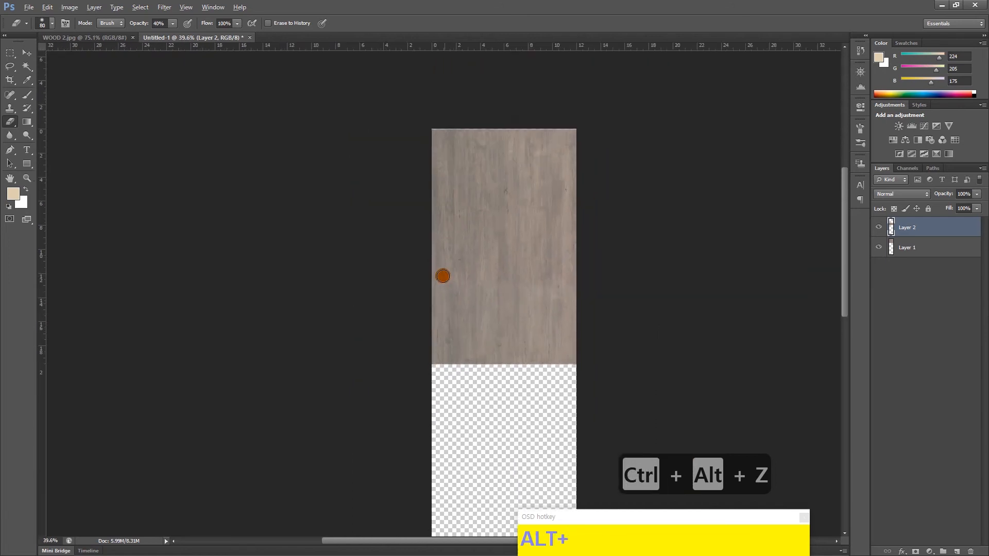
Merge Layer 1 and Layer 2 into a single wood layer
click(27, 52)
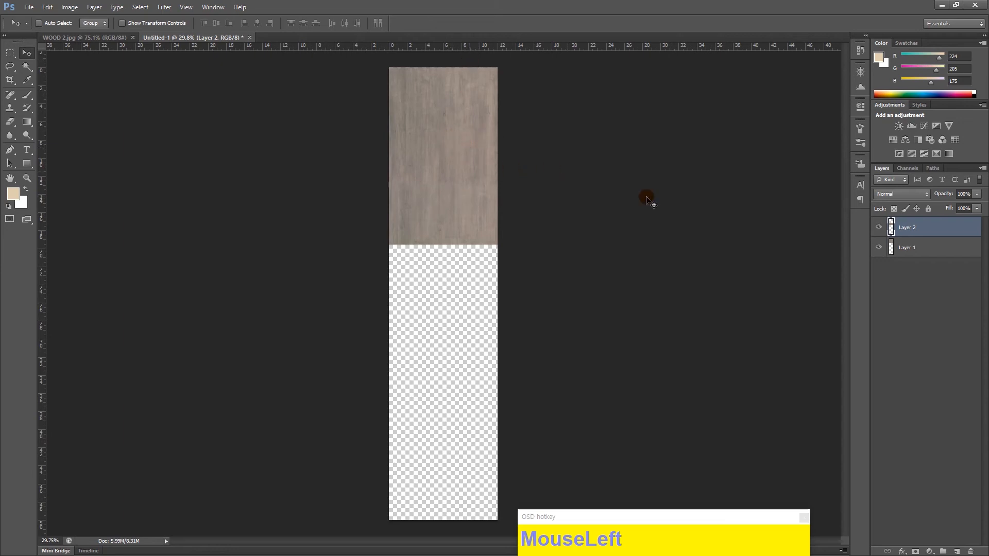
ctrl+click(923, 249)
key(ctrl+e)
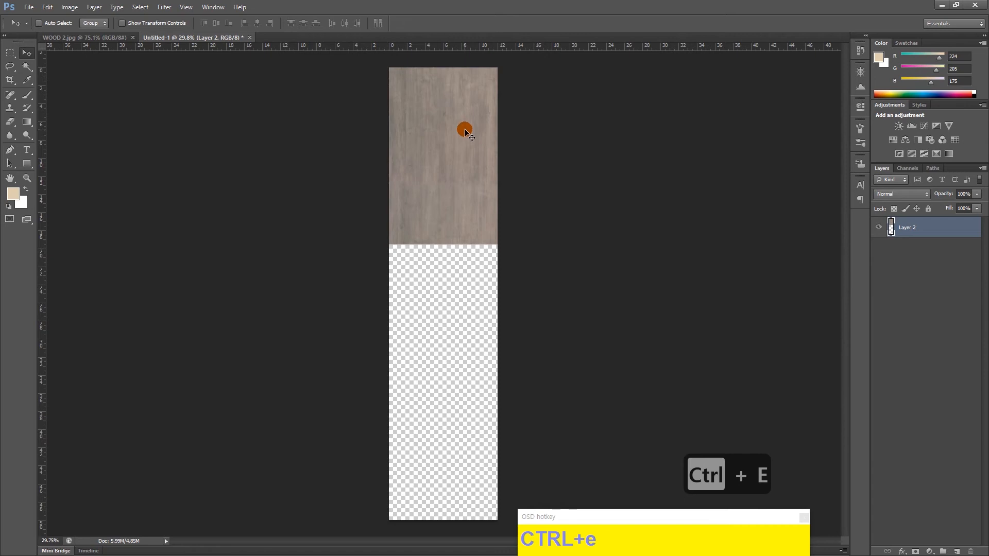
Try placing a copy of the merged wood layer directly beneath it to test the tiling, and undo the copy
right_click(458, 123)
click(486, 125)
alt+shift+drag(468, 121, 469, 297)
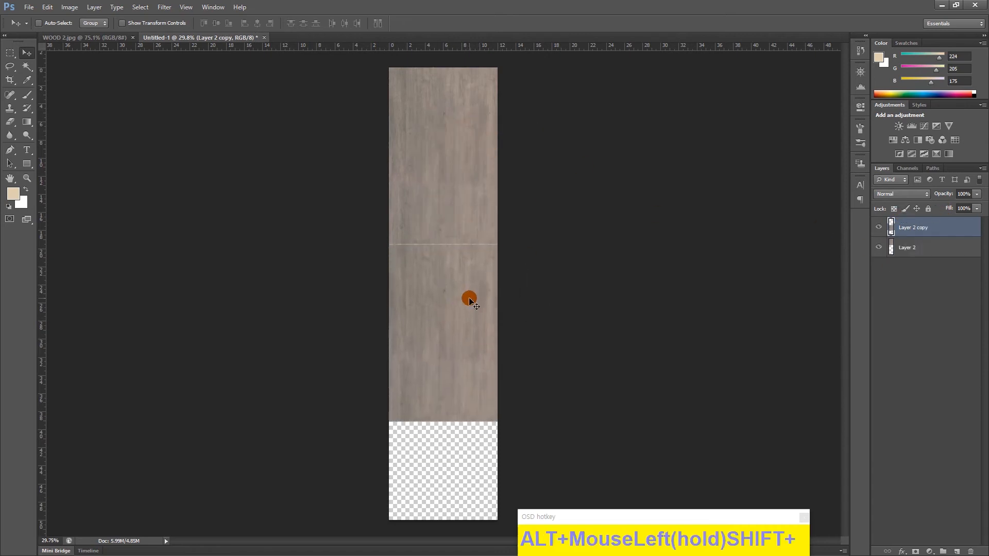
alt+scroll(415, 238, up, 3)
alt+scroll(517, 254, down, 5)
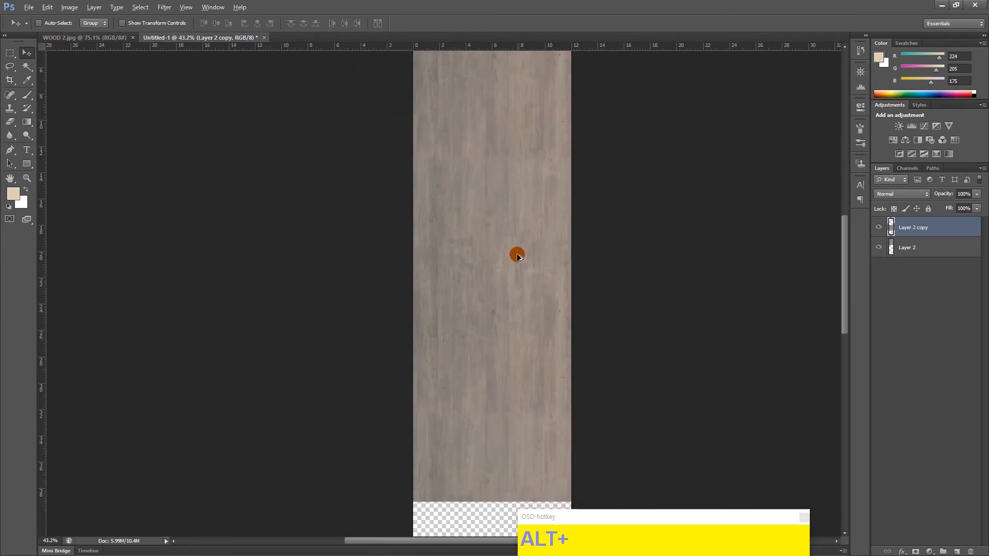
key(ctrl+alt+z)
key(ctrl+alt+z)
Crop away the empty canvas below the wood so the canvas ends at the wood's lower edge
click(475, 82)
key(c)
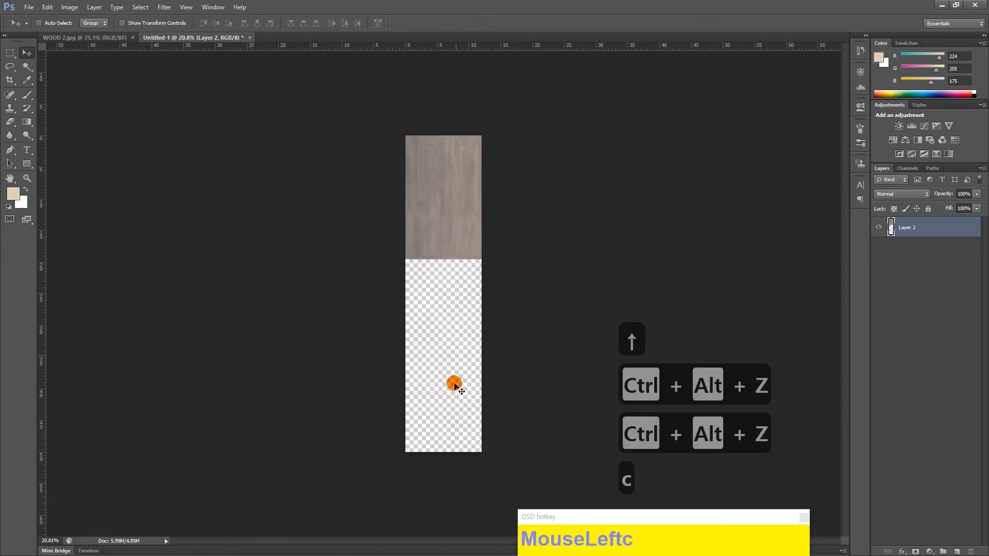
drag(446, 450, 464, 366)
key(Return)
key(v)
alt+scroll(443, 288, up, 4)
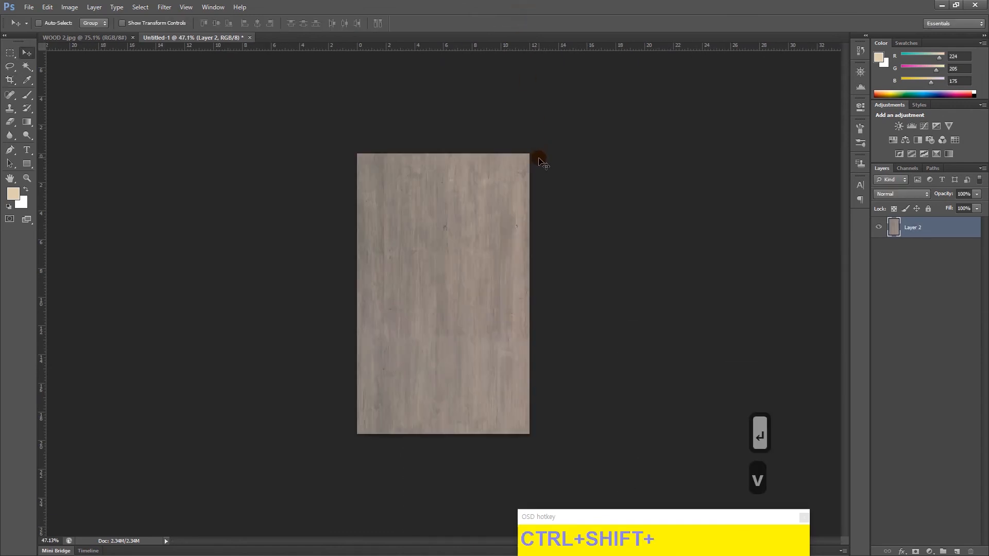
Save a JPEG copy of the cropped texture as WOOD 2-1.jpg in the WOOD folder and switch to SketchUp
key(ctrl+shift+s)
click(502, 268)
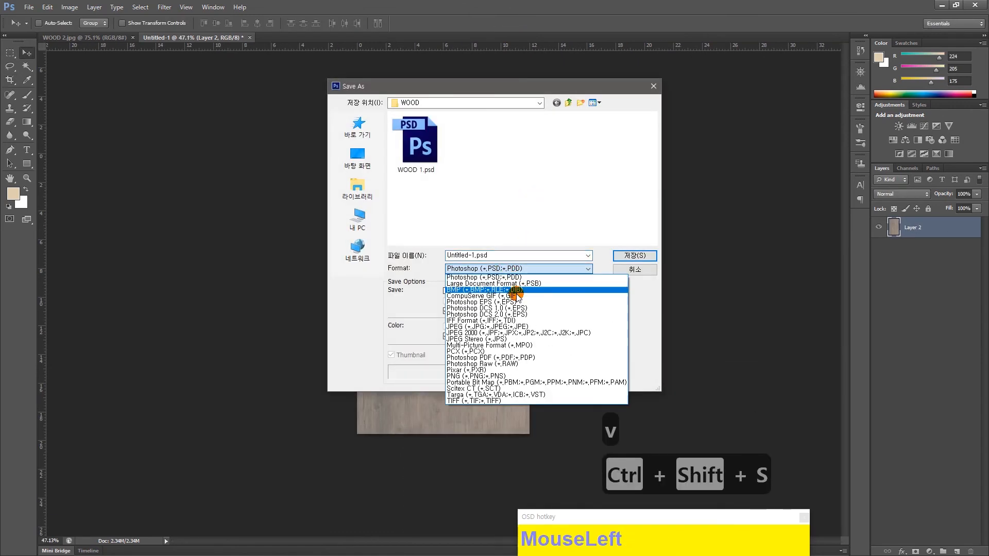
click(523, 327)
scroll(594, 212, down, 1)
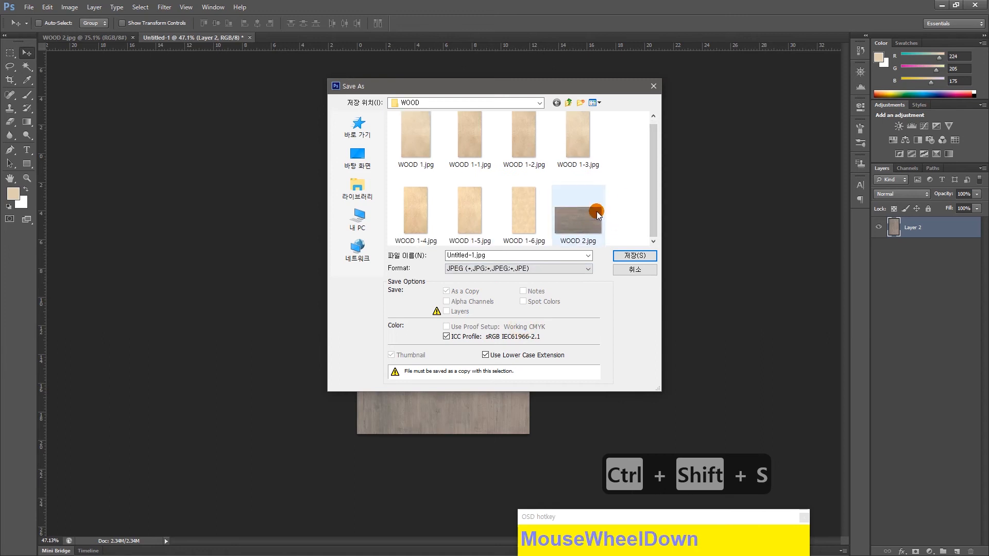
click(593, 214)
click(490, 255)
key(Right)
key(Left)
key(Left)
key(Left)
key(Left)
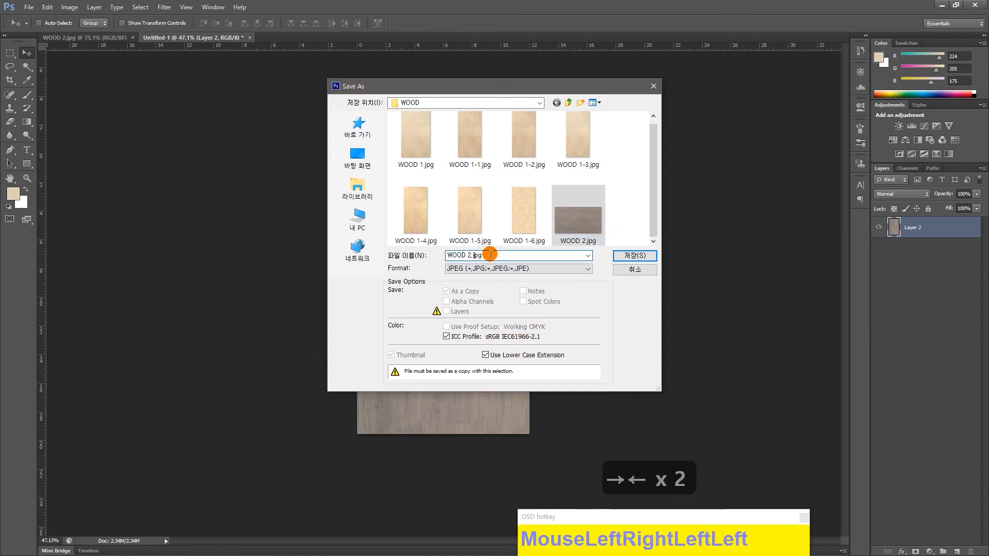
text(-1)
key(Return)
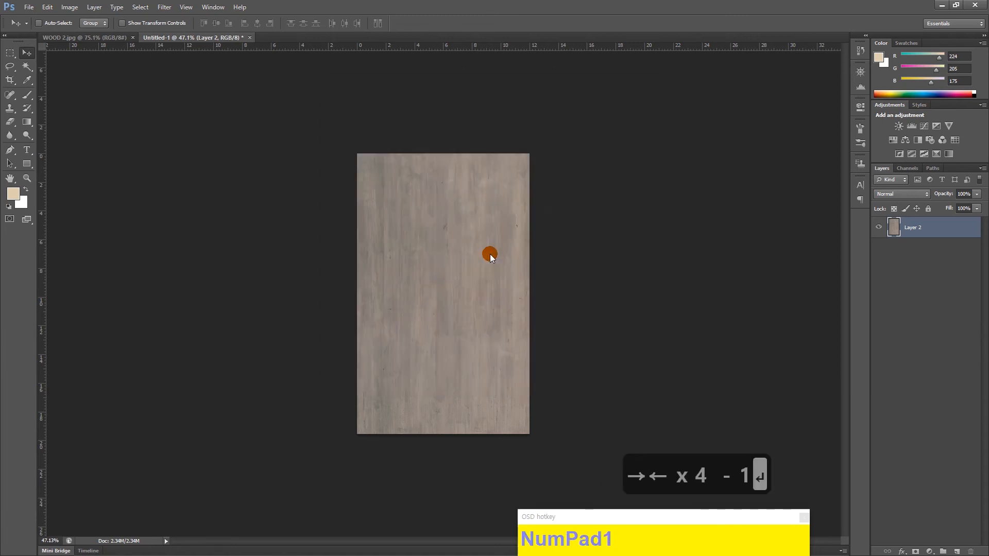
key(Return)
click(942, 15)
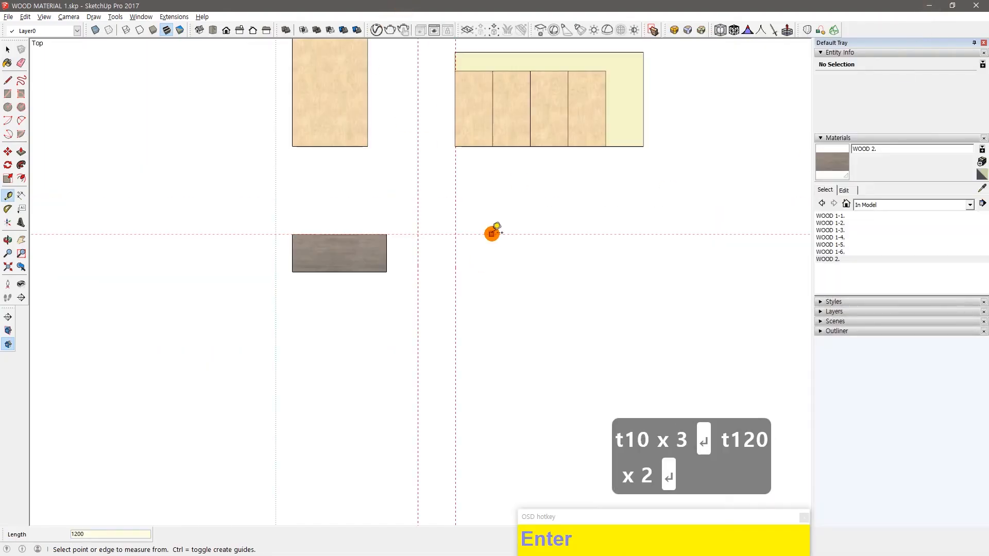
Try adding a horizontal guide 50000 mm below the existing horizontal guide, and undo it
drag(489, 231, 490, 294)
text(50)
key(Return)
scroll(487, 250, down, 2)
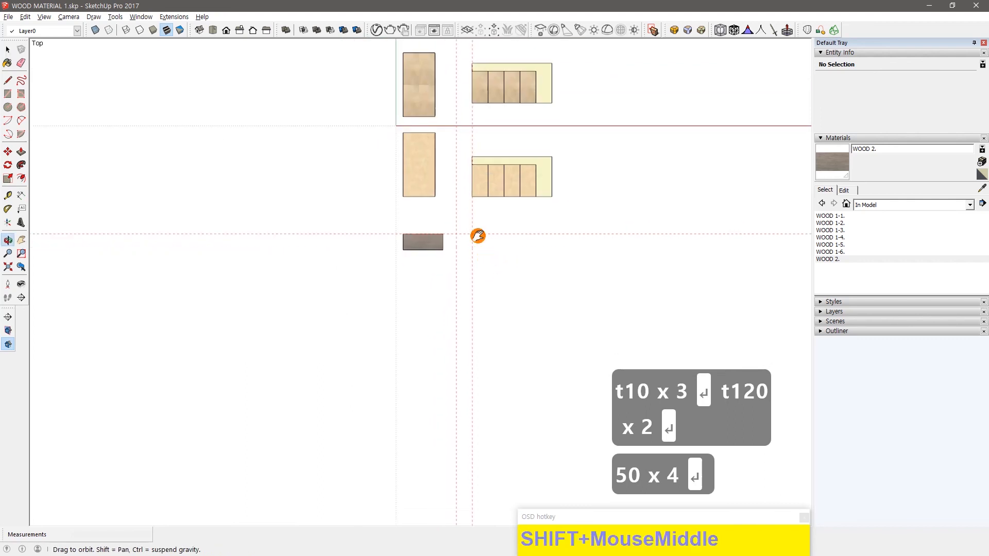
scroll(478, 232, down, 2)
key(ctrl+z)
Add a horizontal guide 20000 mm below the guide along the upper edge of the WOOD 2 rectangle
scroll(480, 170, up, 2)
key(t)
click(465, 165)
text(200)
key(Return)
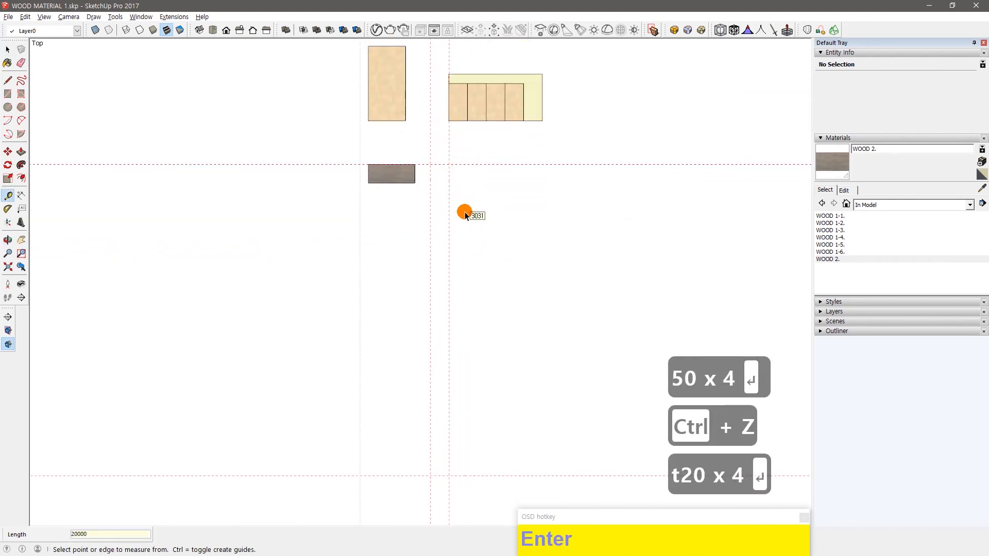
Draw a 1200 x 20000 mm rectangle between the two vertical and two horizontal guides
key(r)
click(450, 164)
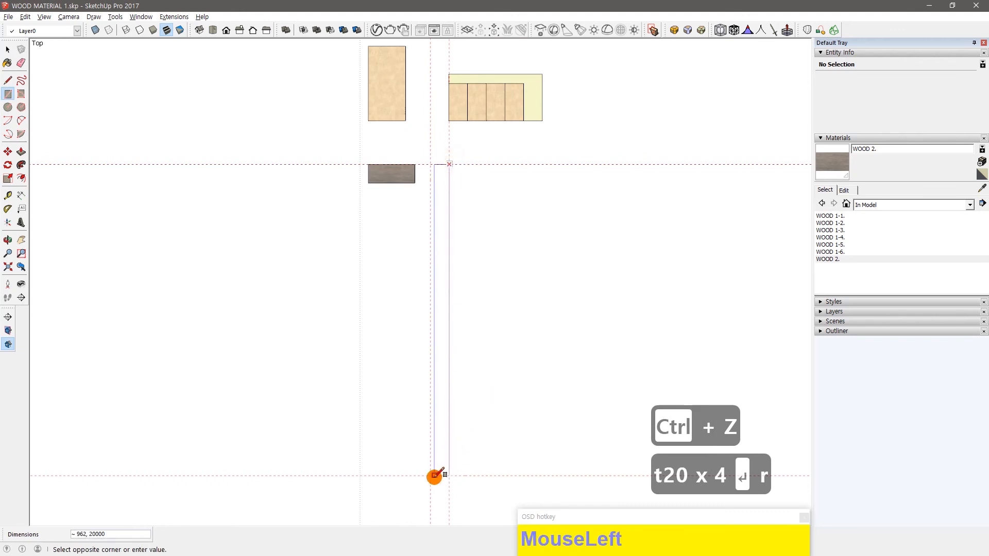
click(431, 475)
key(space)
scroll(439, 455, up, 2)
Reverse the face of the long rectangle to its front side and make the rectangle a group
key(alt+s)
click(441, 438)
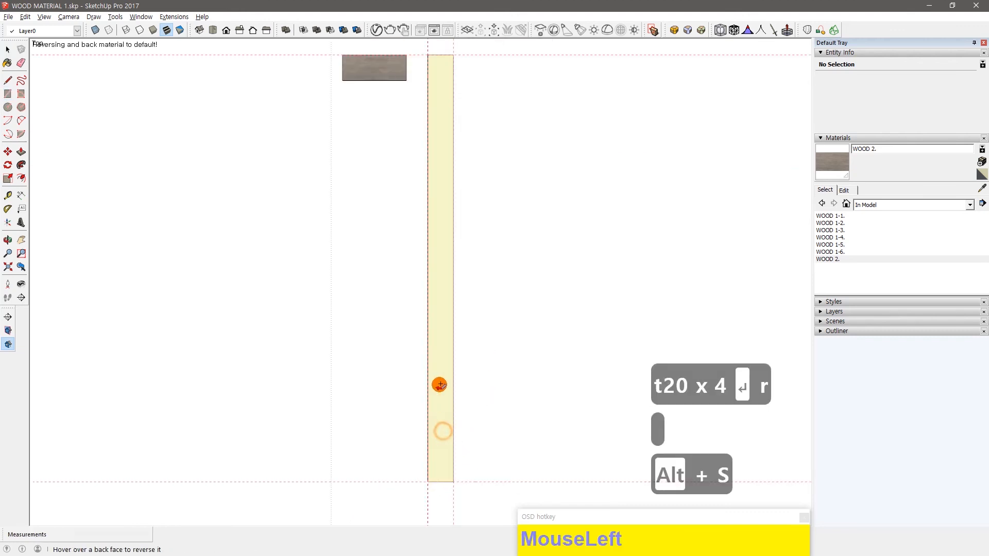
key(space)
drag(446, 204, 448, 269)
click(445, 209)
key(g)
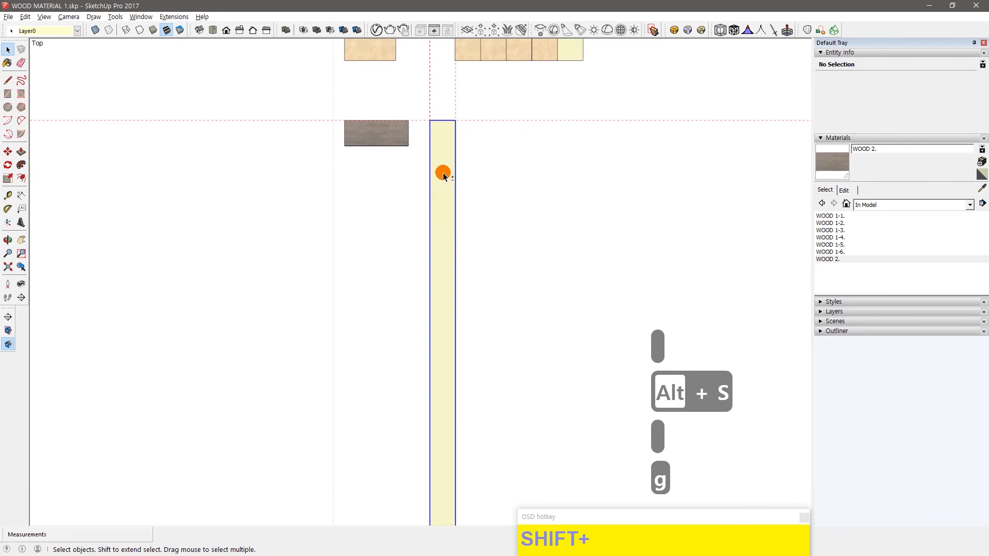
drag(442, 172, 438, 191)
Start a new material with WOOD 2-1.jpg as its texture image and set the texture width to 1200 mm
click(981, 174)
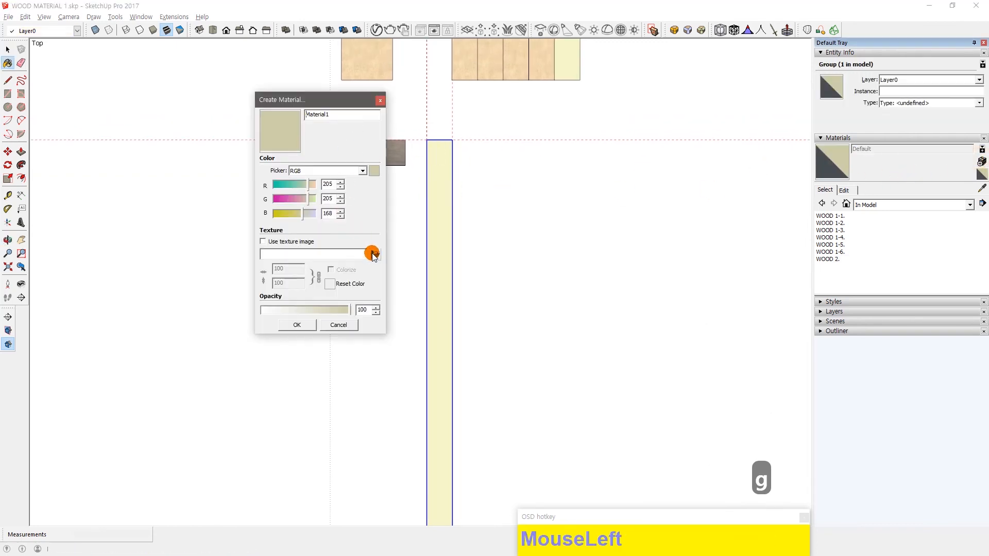
click(373, 254)
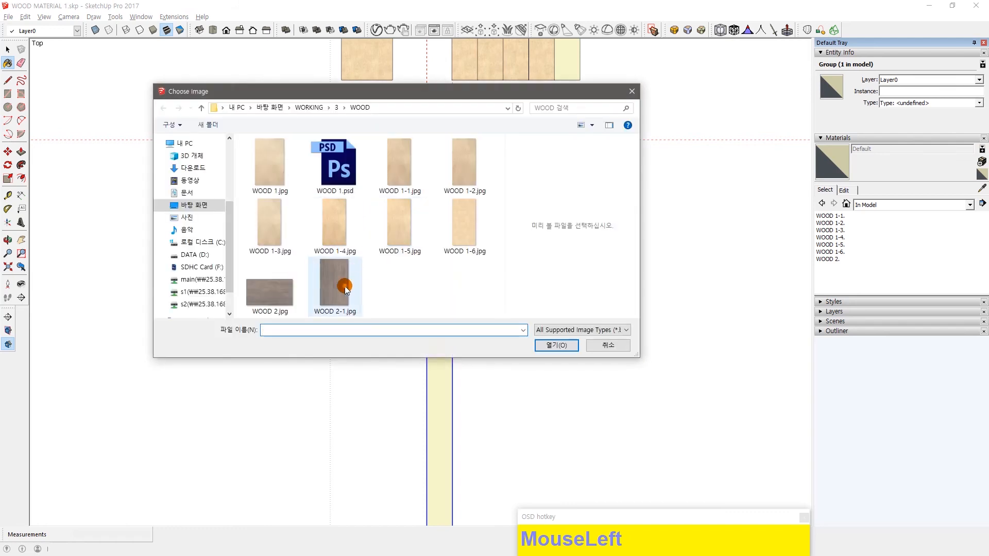
click(335, 281)
click(550, 347)
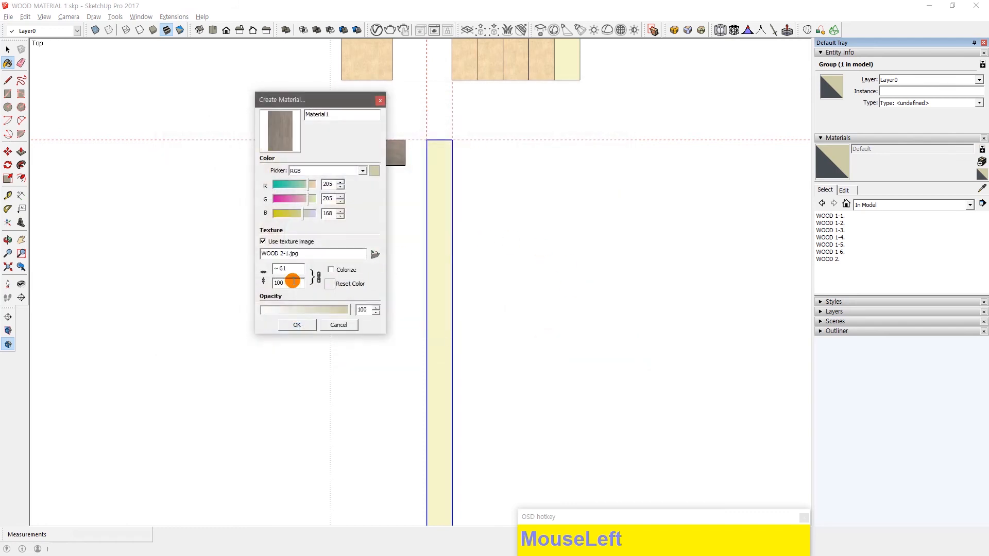
text(1200)
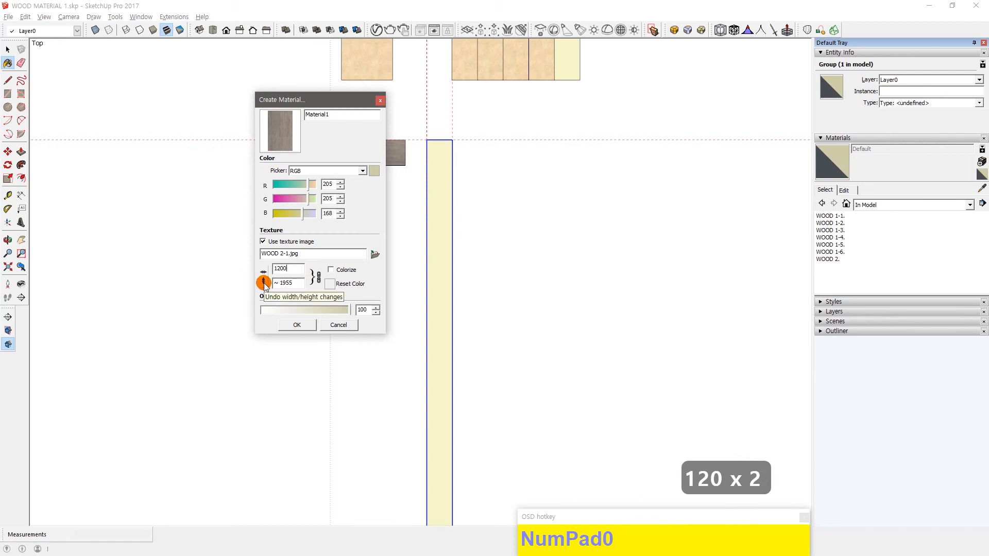
click(280, 284)
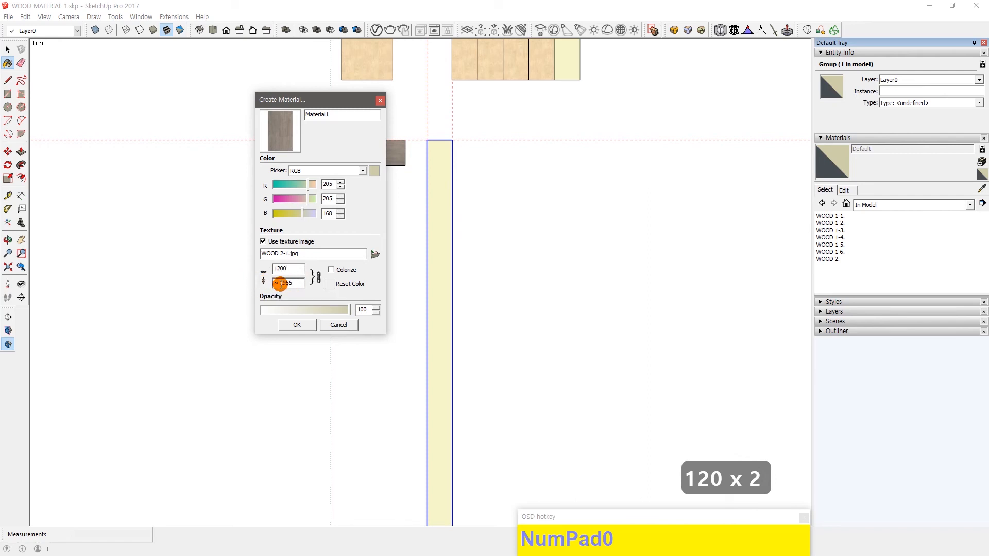
click(288, 289)
Name the new material "WOOD 2-1." and create it
double_click(309, 115)
text(WOO)
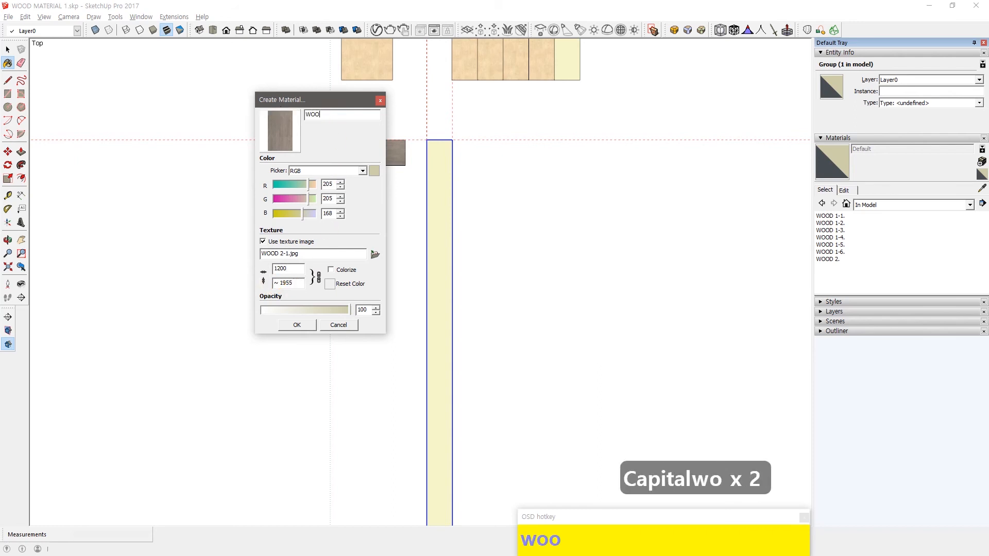
key(BackSpace)
text(D 2-1.)
key(Tab)
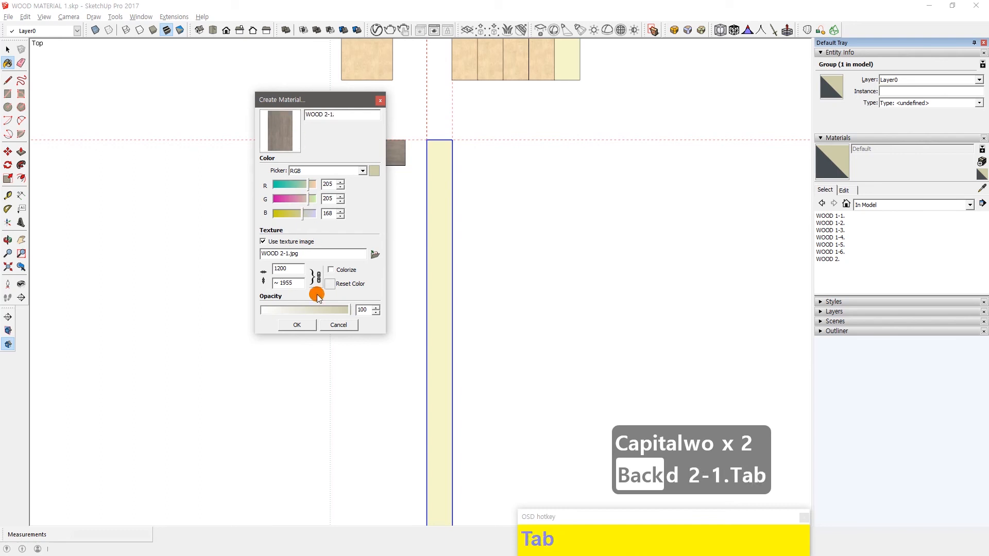
click(307, 325)
scroll(444, 163, up, 2)
drag(444, 163, 445, 188)
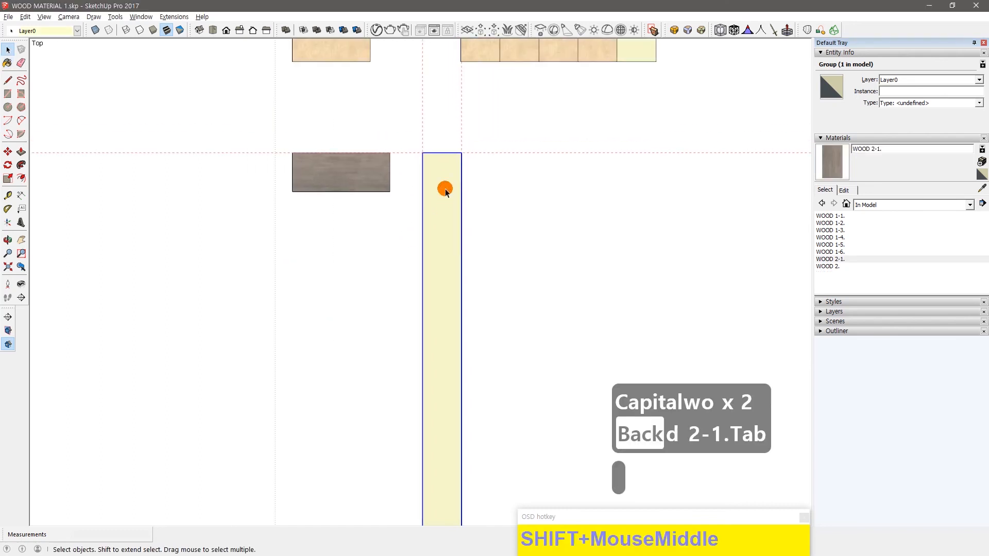
Paint the face inside the long strip group with the WOOD 2-1. material
double_click(444, 181)
click(444, 180)
key(b)
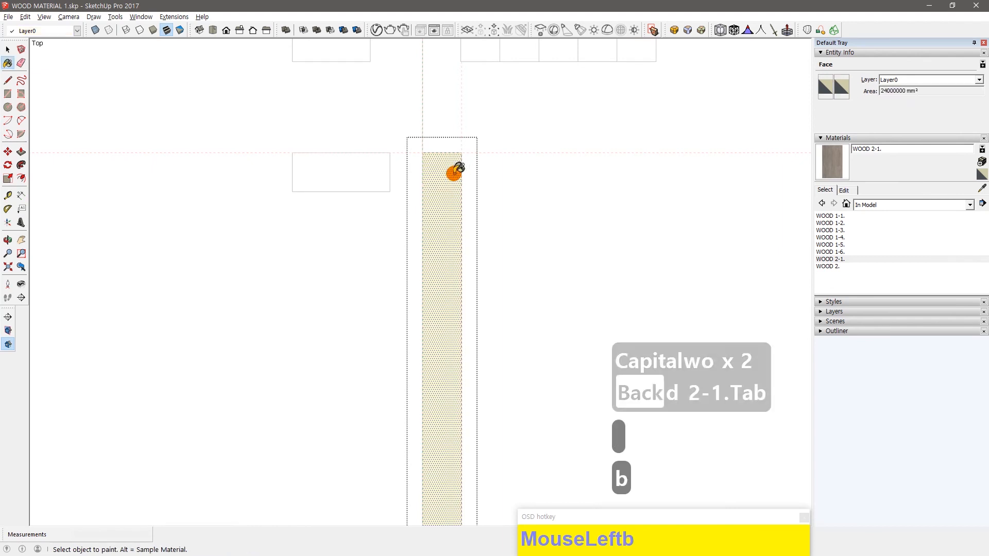
click(454, 170)
key(Escape)
Examine the painted strip along its full length for visible seams and compare its grain with the horizontal panel
scroll(452, 180, up, 3)
scroll(451, 175, down, 1)
drag(427, 277, 406, 190)
scroll(407, 206, up, 2)
drag(428, 323, 414, 207)
scroll(414, 208, down, 3)
drag(415, 305, 410, 120)
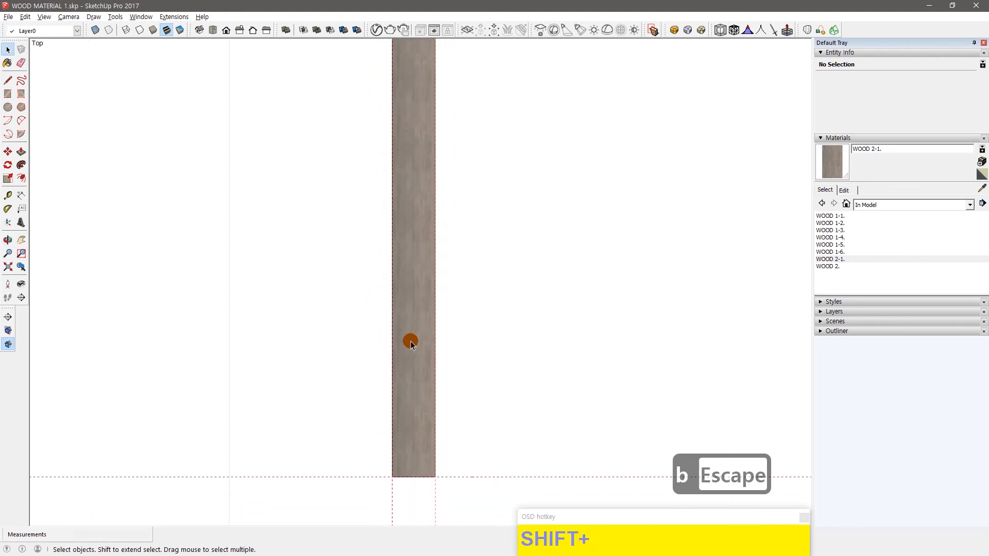
scroll(410, 340, up, 3)
scroll(417, 415, down, 3)
drag(417, 459, 420, 393)
scroll(418, 441, up, 3)
scroll(426, 460, down, 3)
scroll(425, 385, down, 2)
drag(416, 238, 411, 377)
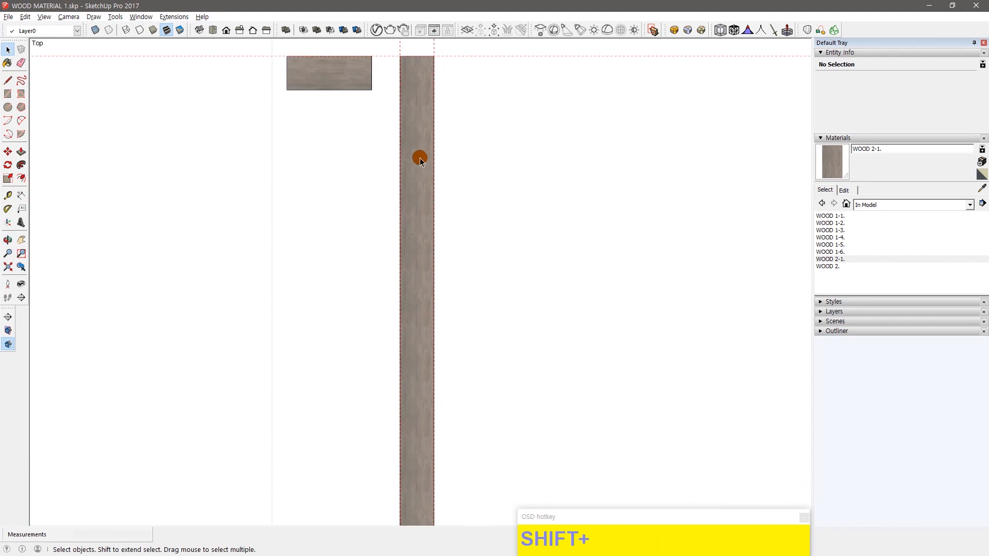
scroll(422, 128, up, 5)
drag(425, 107, 418, 258)
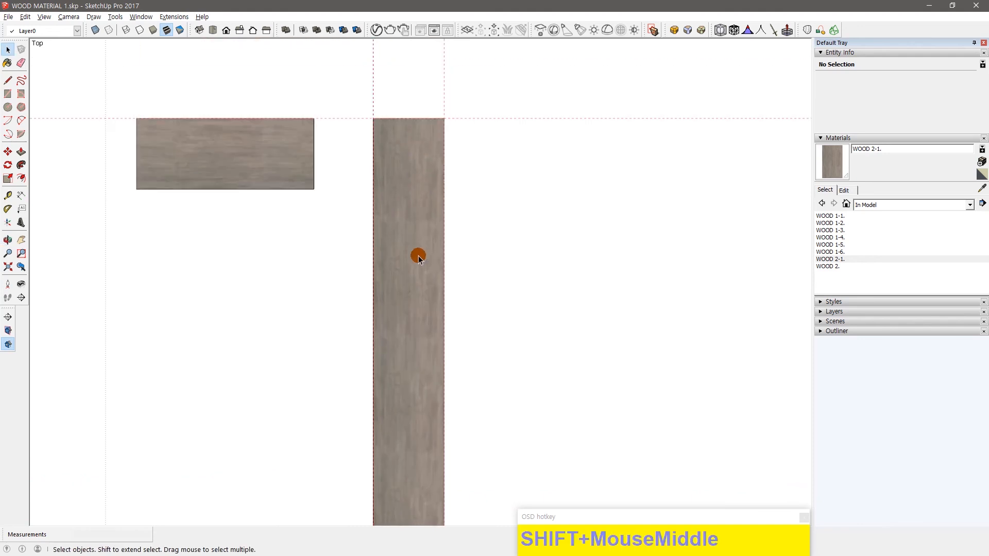
scroll(419, 256, down, 3)
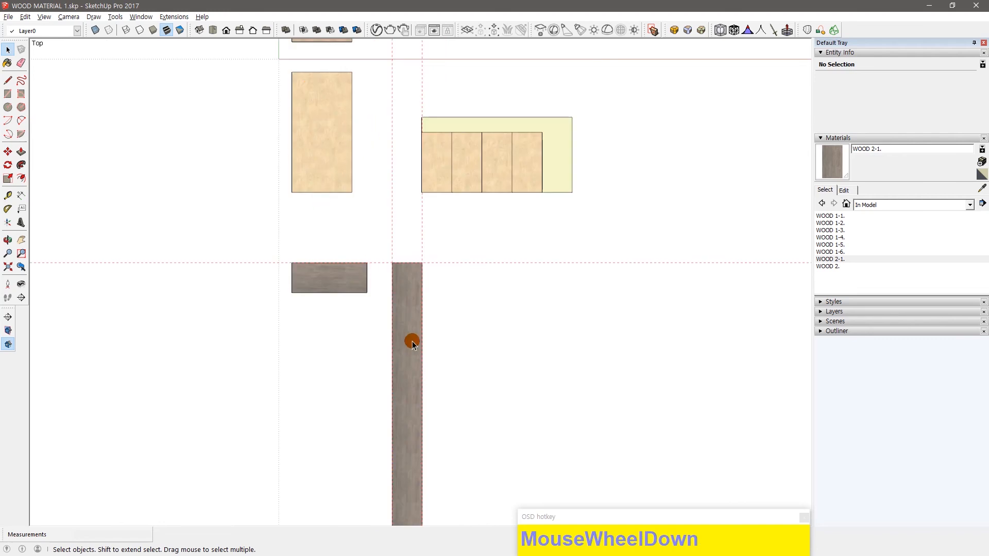
scroll(413, 344, up, 2)
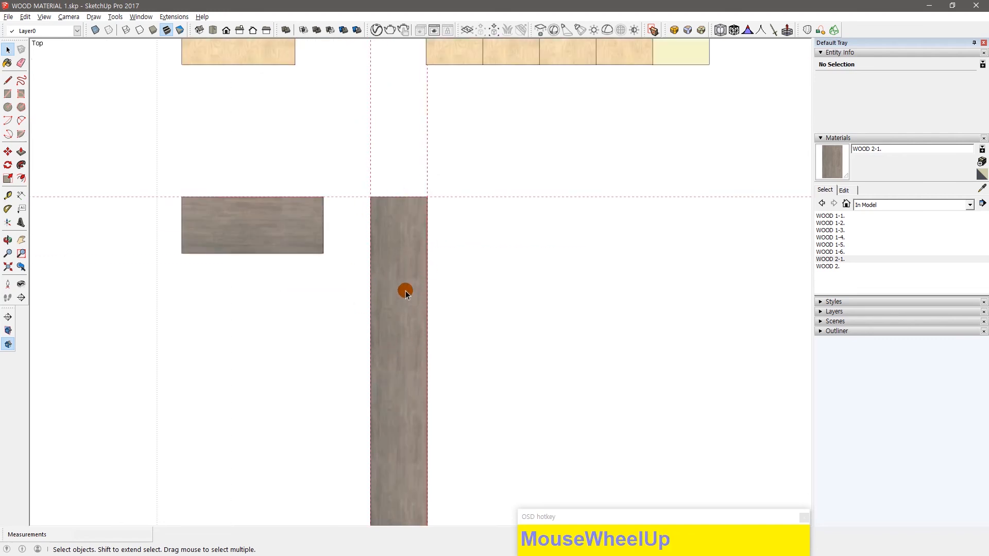
Place a horizontal guide 3000 mm below the top edge of the painted strip
scroll(413, 201, up, 1)
key(t)
click(415, 194)
text(3000)
key(Return)
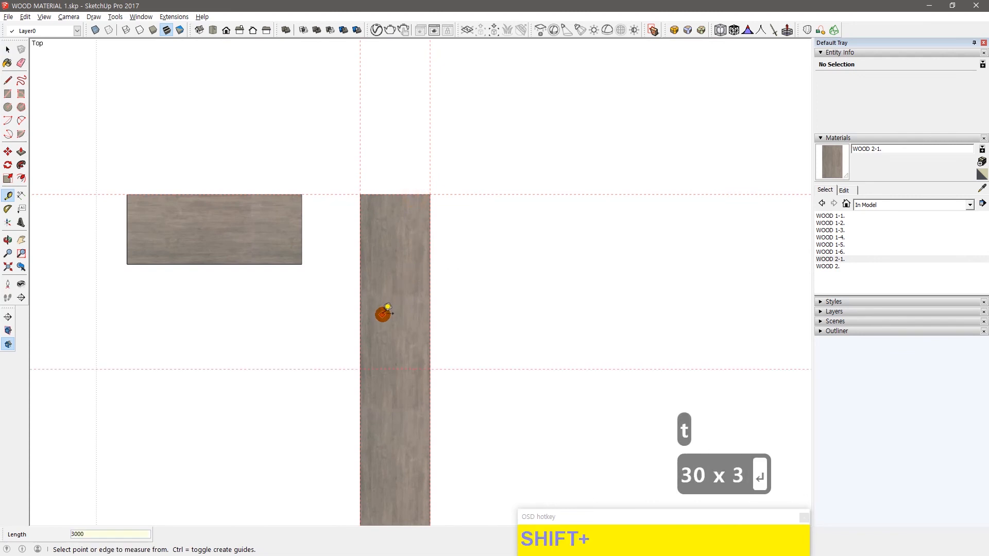
shift+middle_click(410, 199)
key(space)
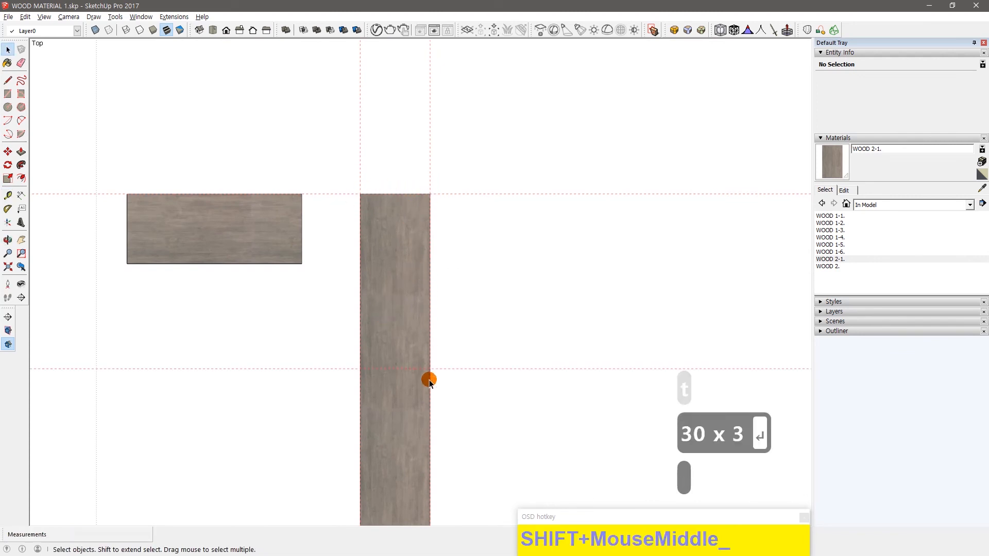
Split the strip's face with a line along the 3000 mm guide and delete the part below it
double_click(402, 280)
key(l)
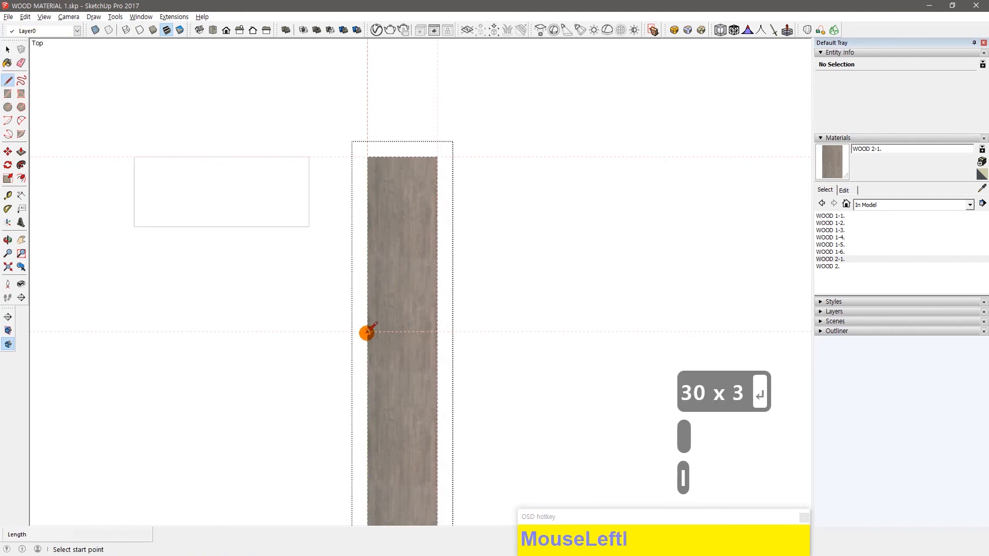
key(space)
key(Escape)
double_click(404, 360)
drag(459, 406, 304, 376)
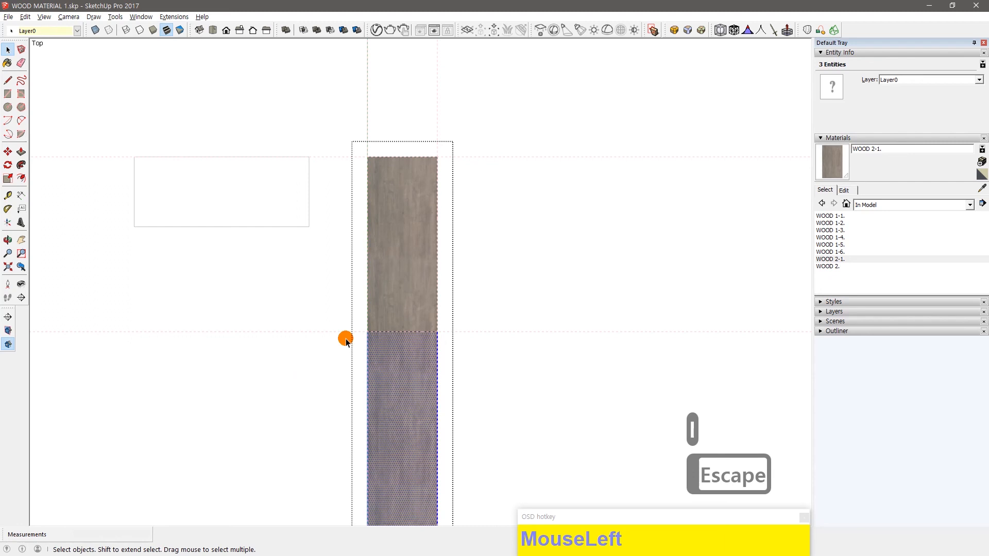
key(Delete)
Delete the leftover edge at the strip's far lower end and remove all guides from the model
click(9, 266)
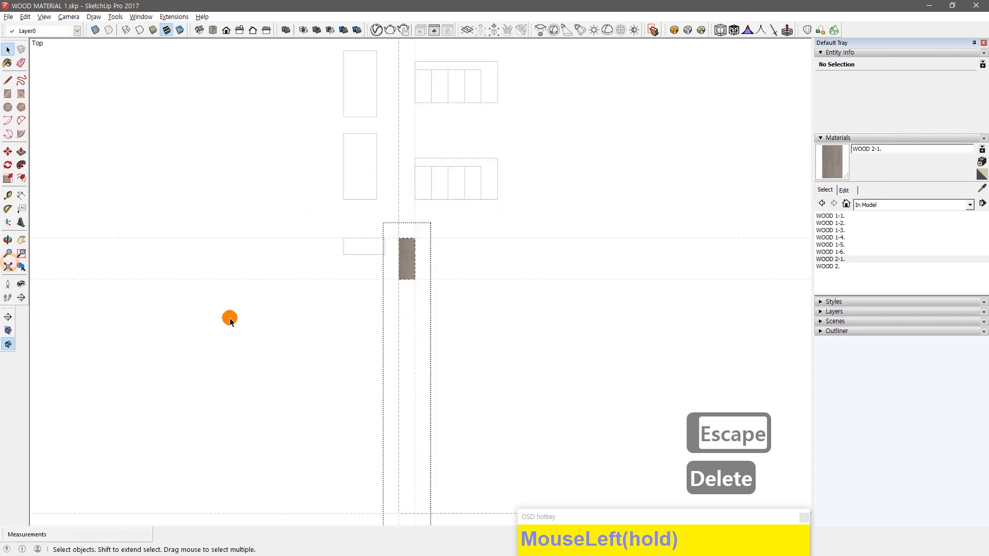
click(291, 407)
key(Delete)
scroll(403, 173, up, 3)
key(Escape)
scroll(402, 178, up, 1)
key(ctrl+g)
scroll(409, 201, up, 3)
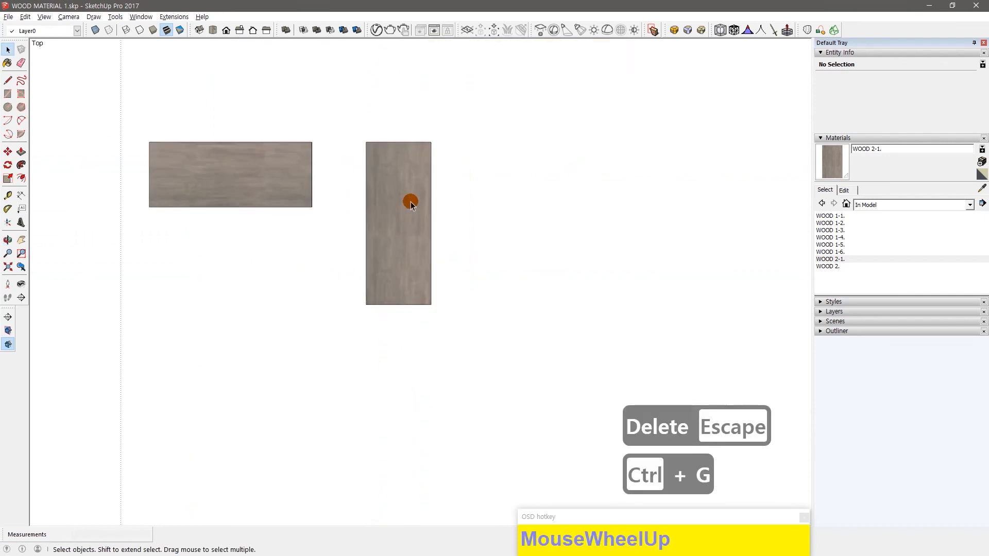
Delete the horizontal wood panel and move the vertical panel sideways to align with the left edge of the light-wood panel above
drag(394, 293, 122, 138)
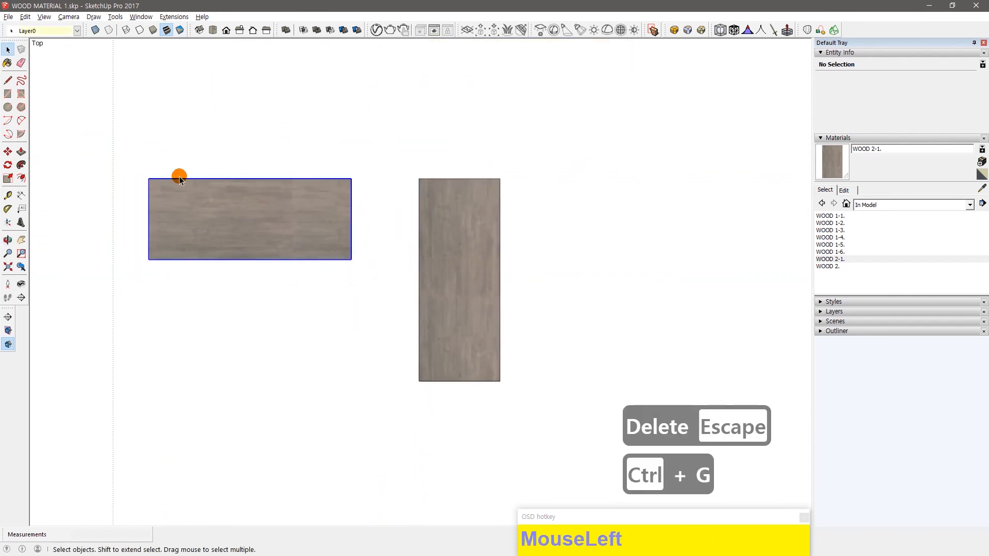
key(Delete)
click(466, 241)
key(m)
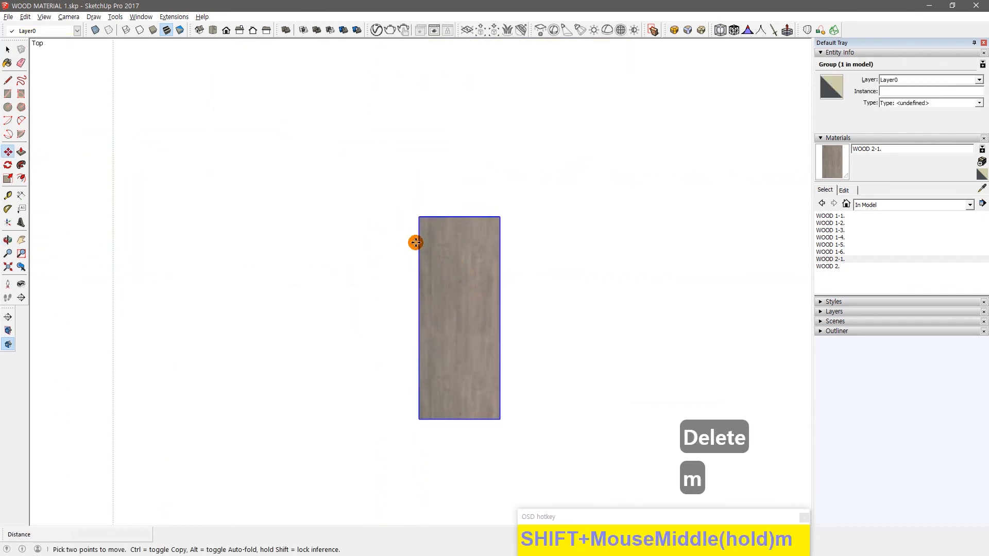
click(419, 241)
scroll(454, 240, down, 2)
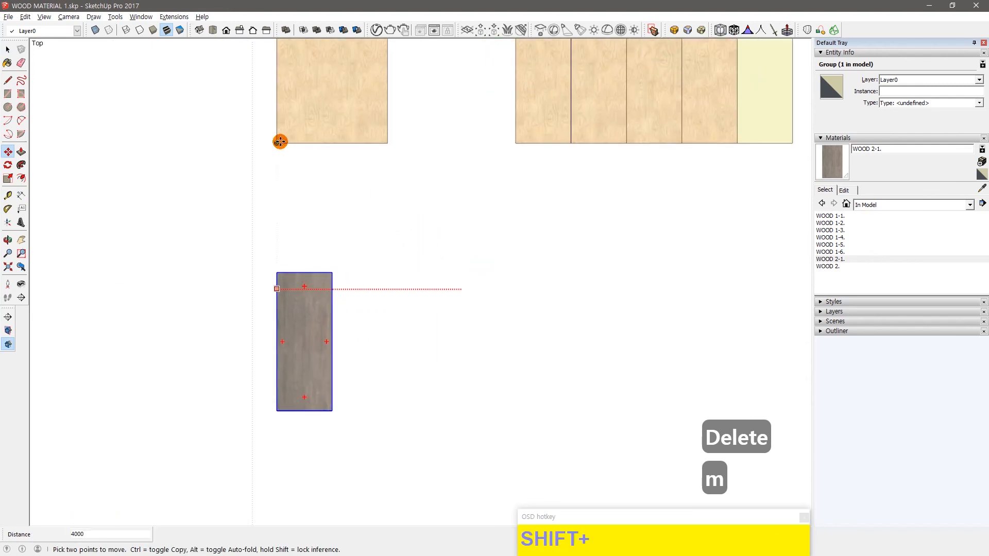
click(280, 139)
key(space)
shift+middle_click(362, 347)
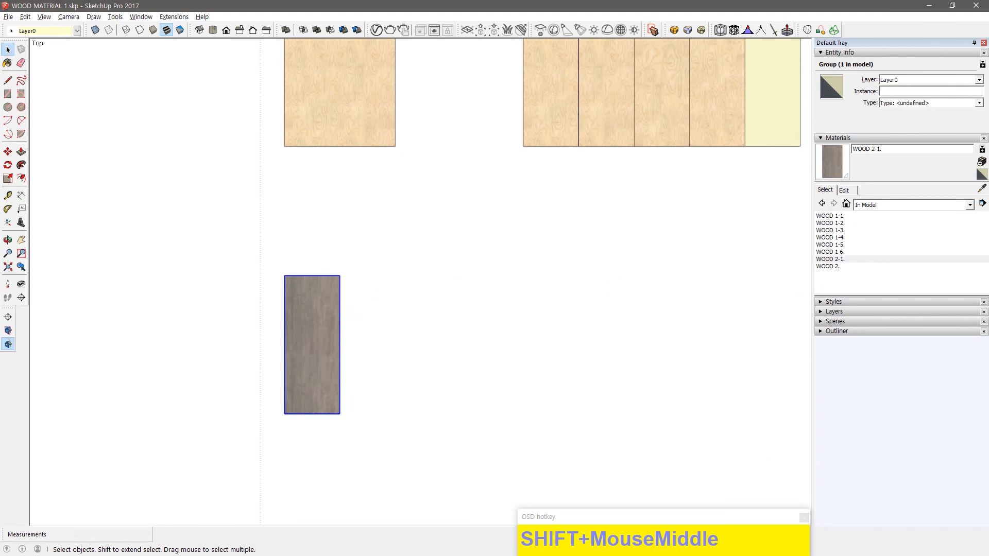
Switch to the browser, look through the Z:IN wood film list on another page, and open the 애쉬 SW003 film
key(alt+Tab)
scroll(165, 316, up, 3)
scroll(166, 316, down, 3)
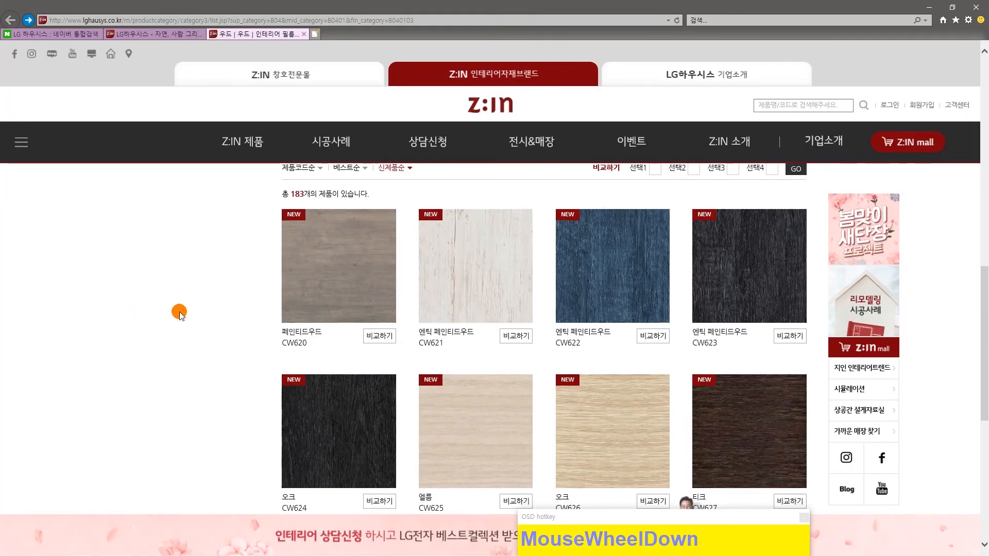
scroll(425, 264, down, 4)
click(484, 492)
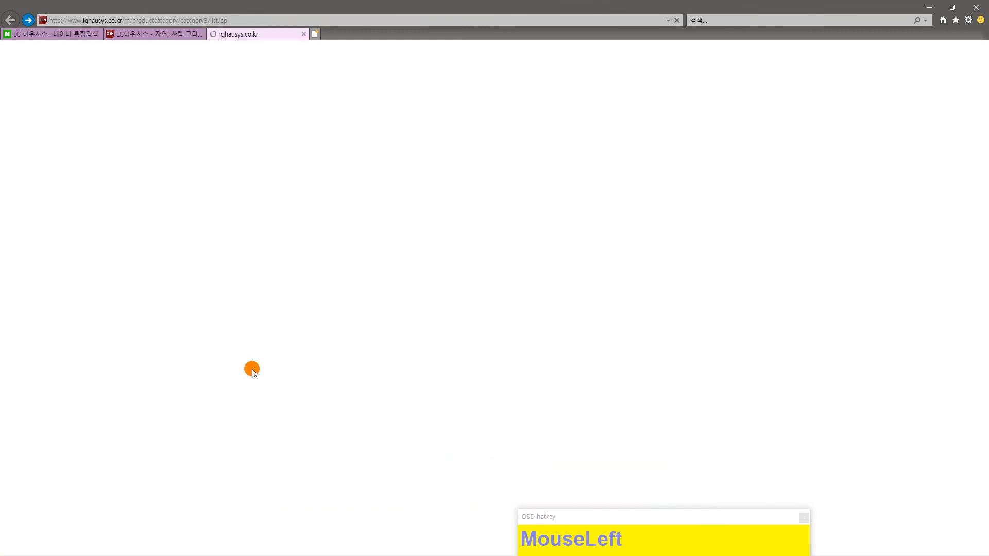
scroll(173, 363, down, 3)
scroll(171, 364, up, 6)
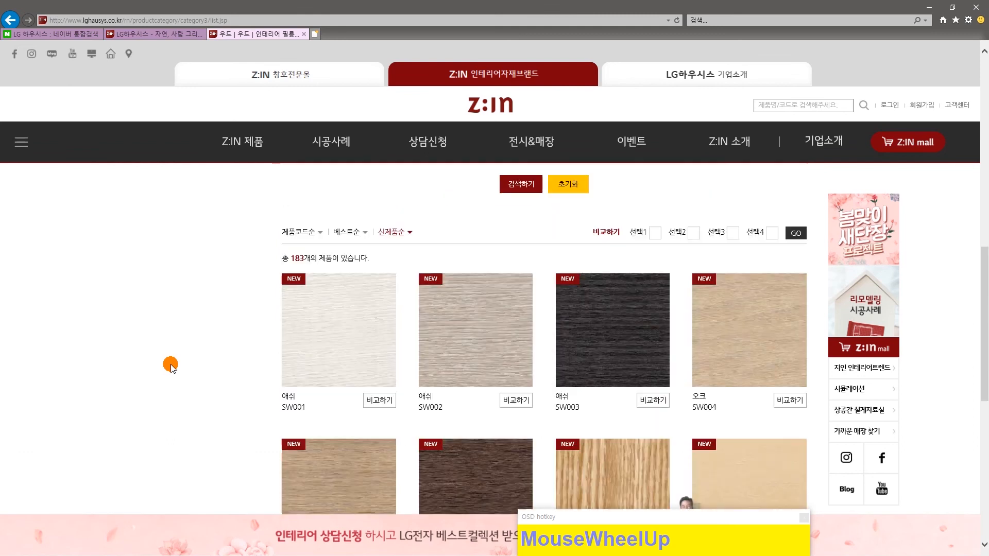
scroll(171, 363, down, 2)
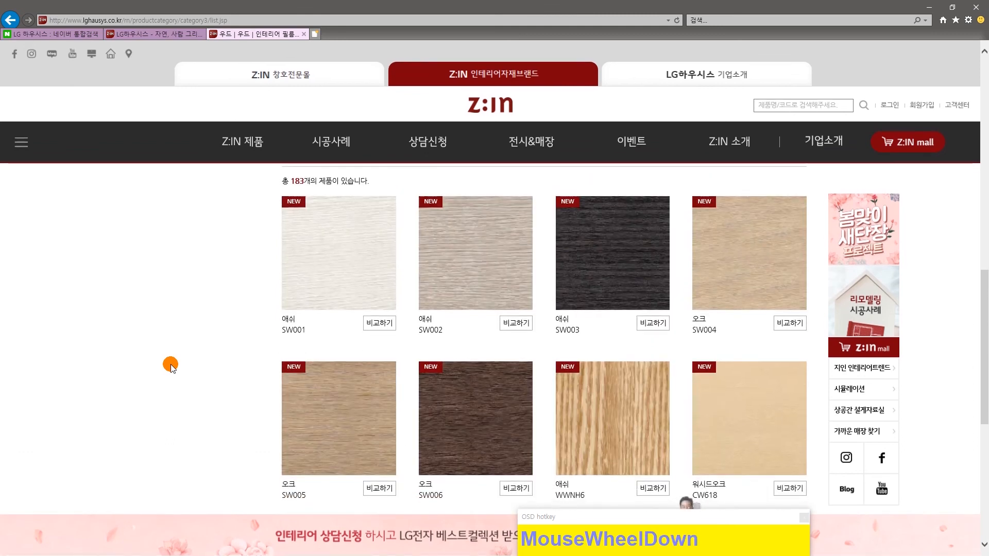
click(636, 261)
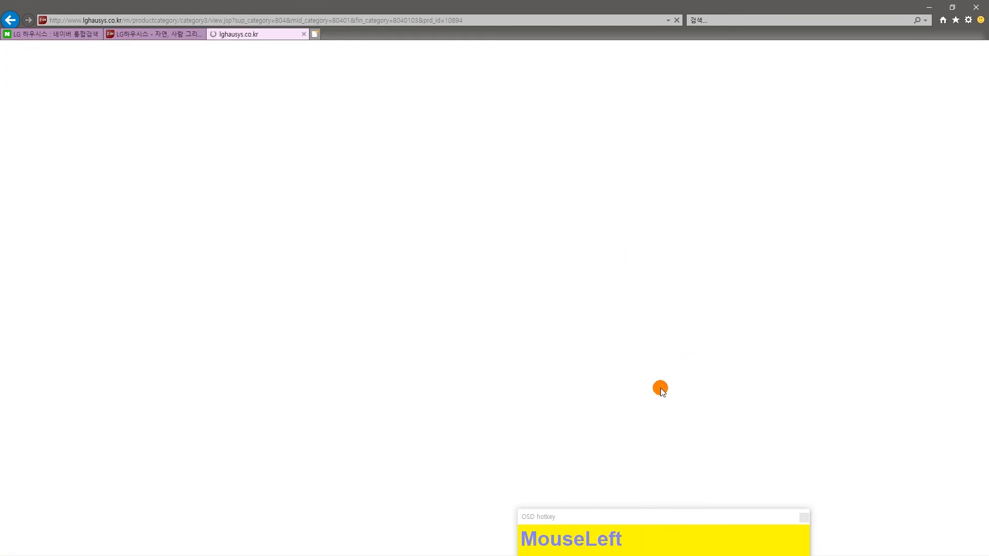
scroll(653, 386, down, 2)
scroll(653, 386, up, 1)
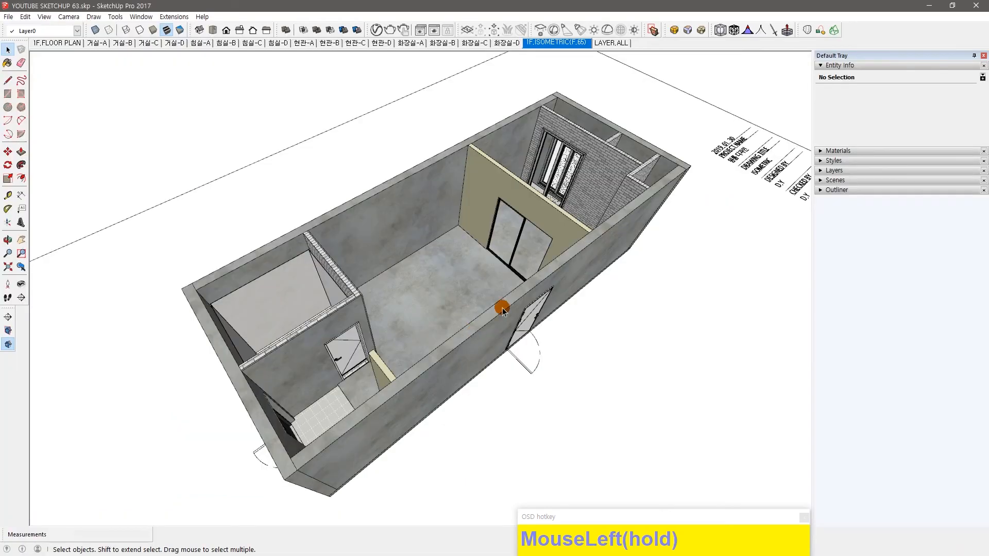
Look over the room in the YOUTUBE SKETCHUP 63.skp model and examine the SW003 film's grain in the browser
drag(485, 313, 467, 268)
scroll(504, 348, up, 3)
key(alt+Tab)
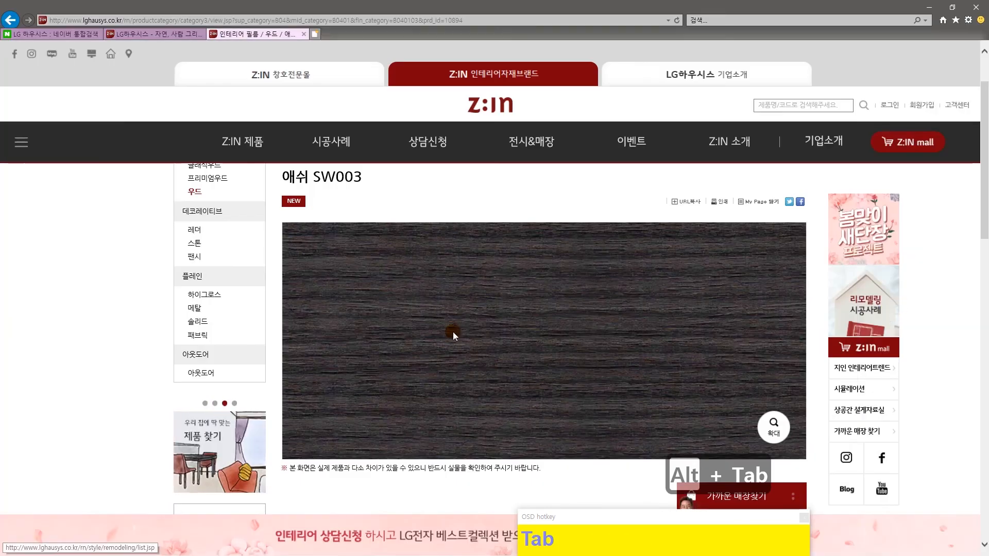
scroll(452, 333, down, 2)
scroll(440, 357, up, 2)
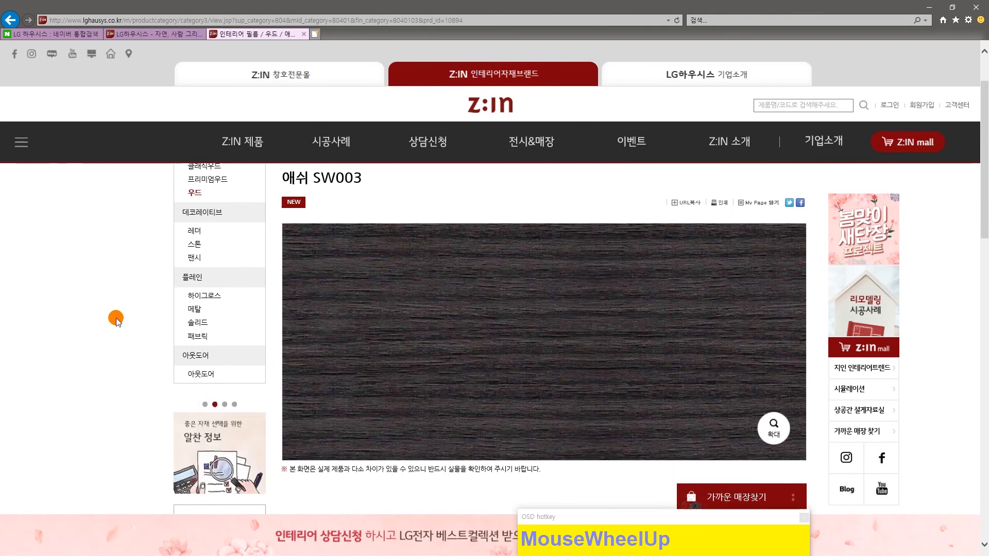
mouse_move(285, 200)
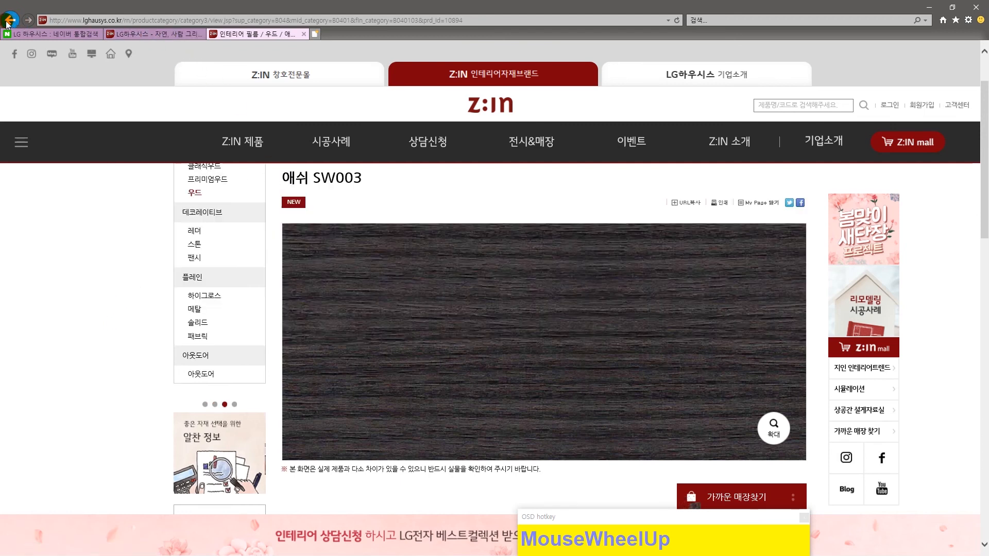
Return to the wood film list and examine the patterns of films CW606 to CW613 on another page
click(9, 21)
scroll(134, 407, down, 3)
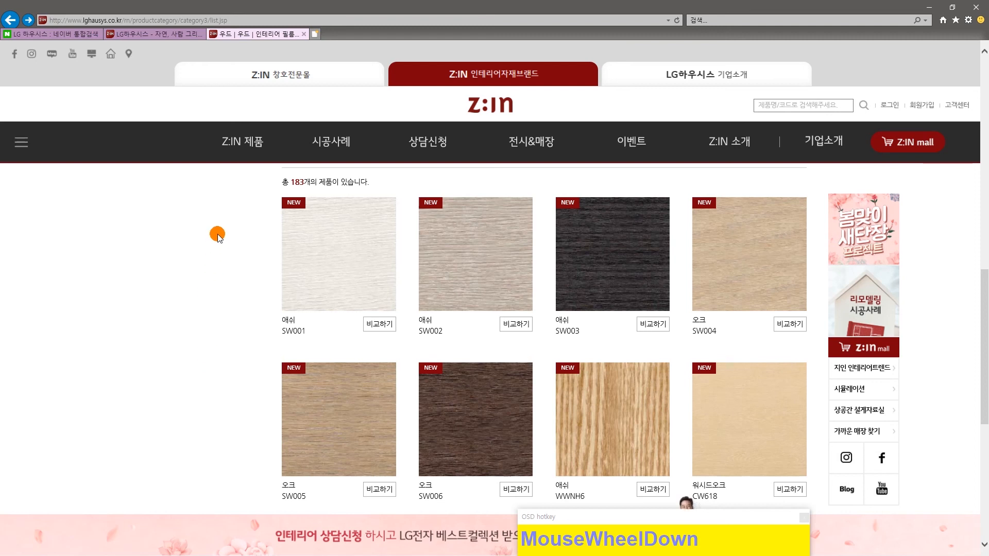
scroll(261, 327, down, 2)
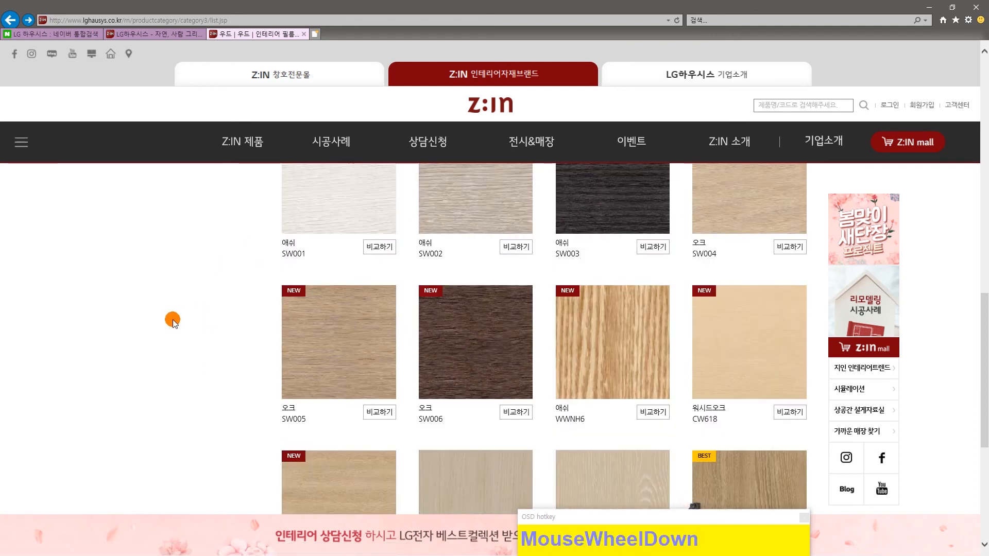
scroll(172, 320, down, 3)
click(499, 477)
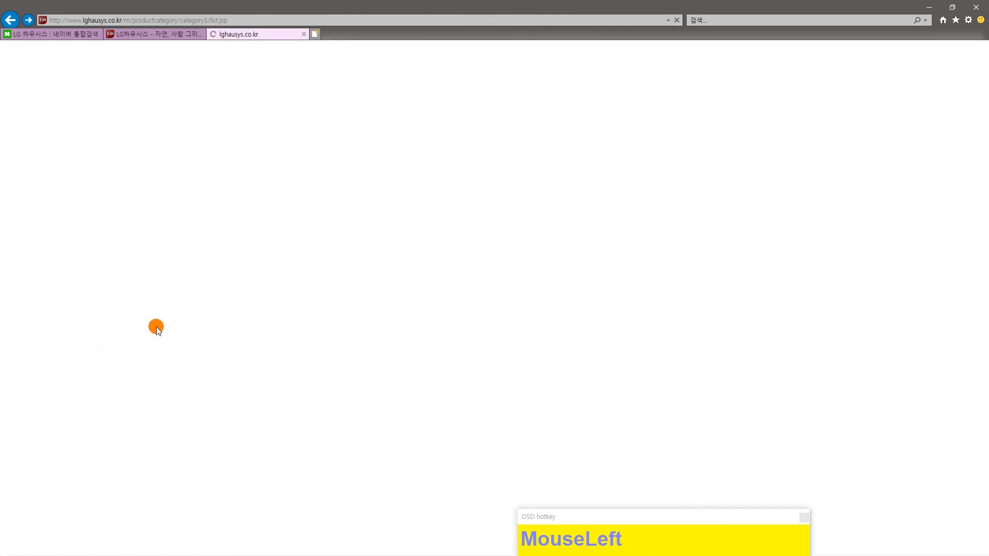
scroll(134, 340, down, 10)
scroll(134, 340, up, 7)
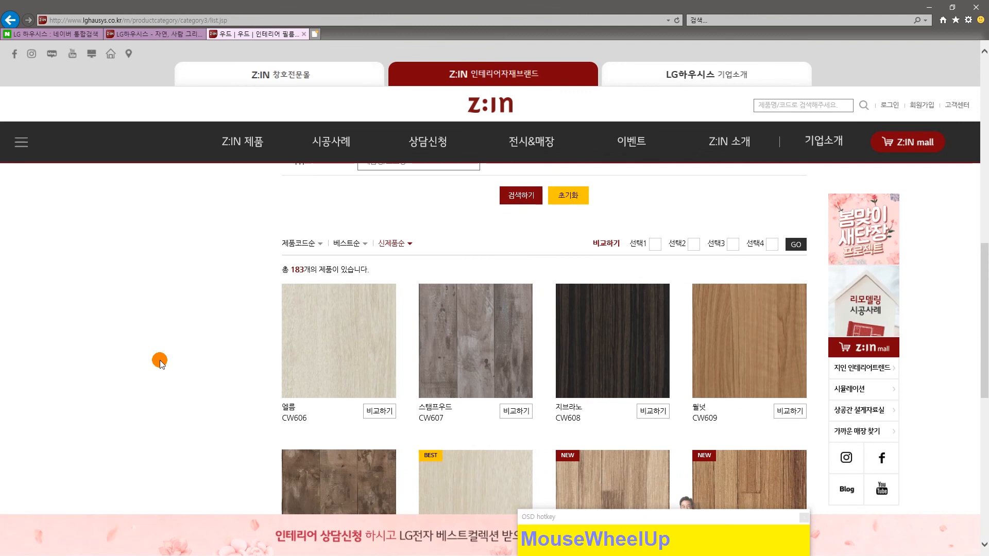
scroll(457, 338, down, 1)
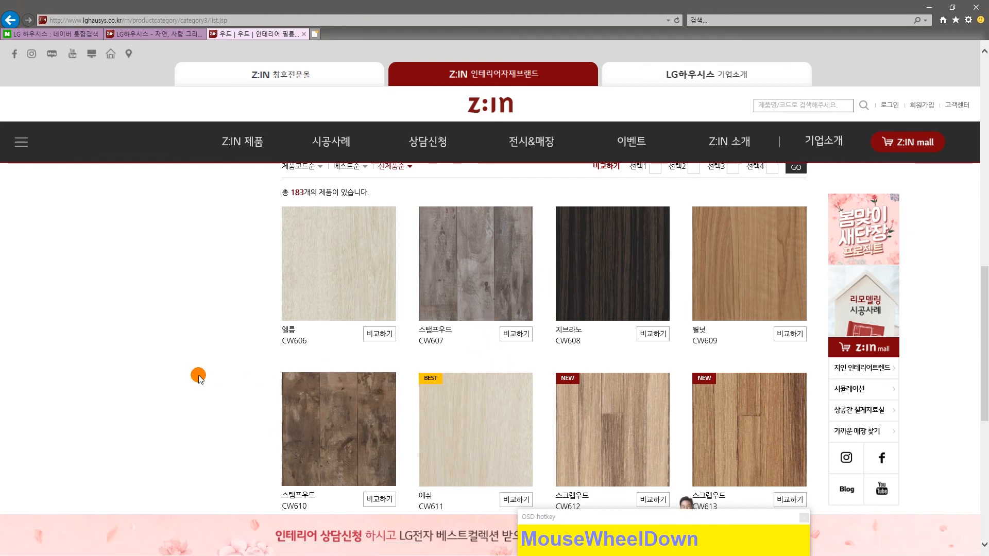
scroll(198, 376, up, 1)
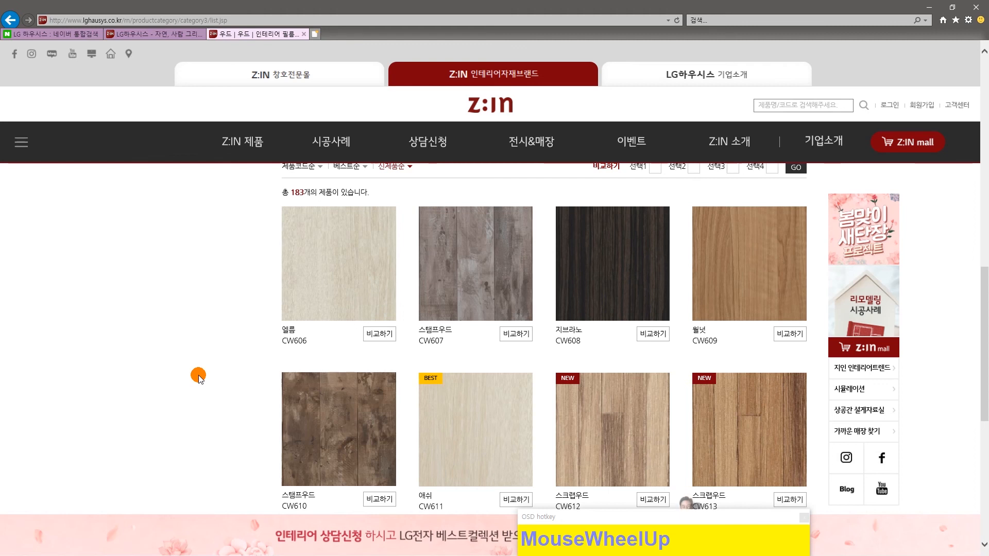
scroll(596, 410, down, 1)
scroll(595, 411, up, 1)
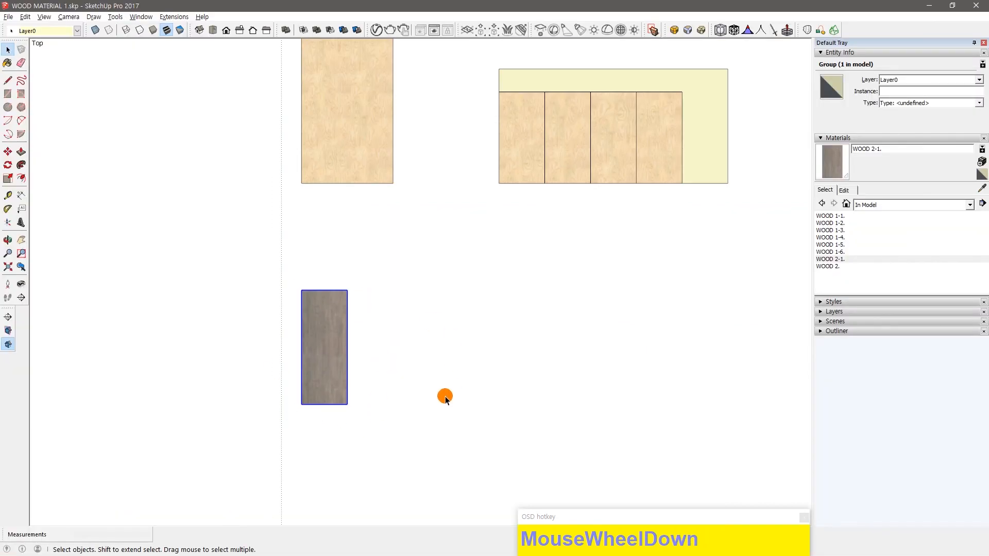
scroll(398, 426, down, 1)
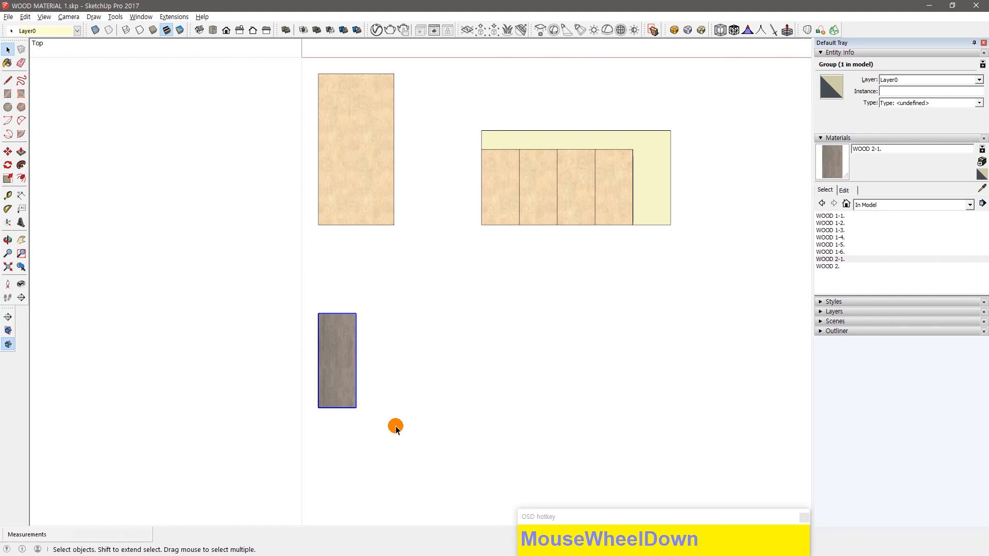